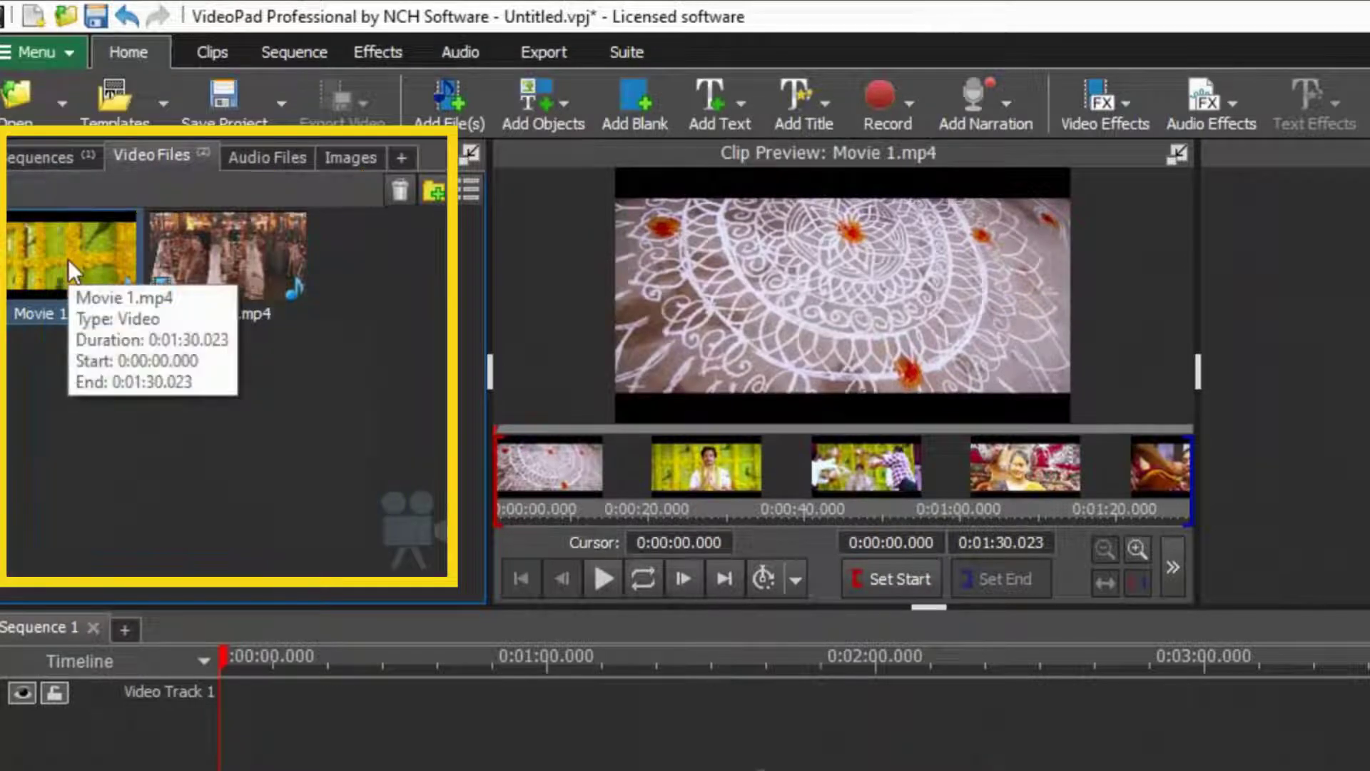
Step: Unlink the audio from the video of the Movie 1.mp4 clip in the file bin
right_click(67, 259)
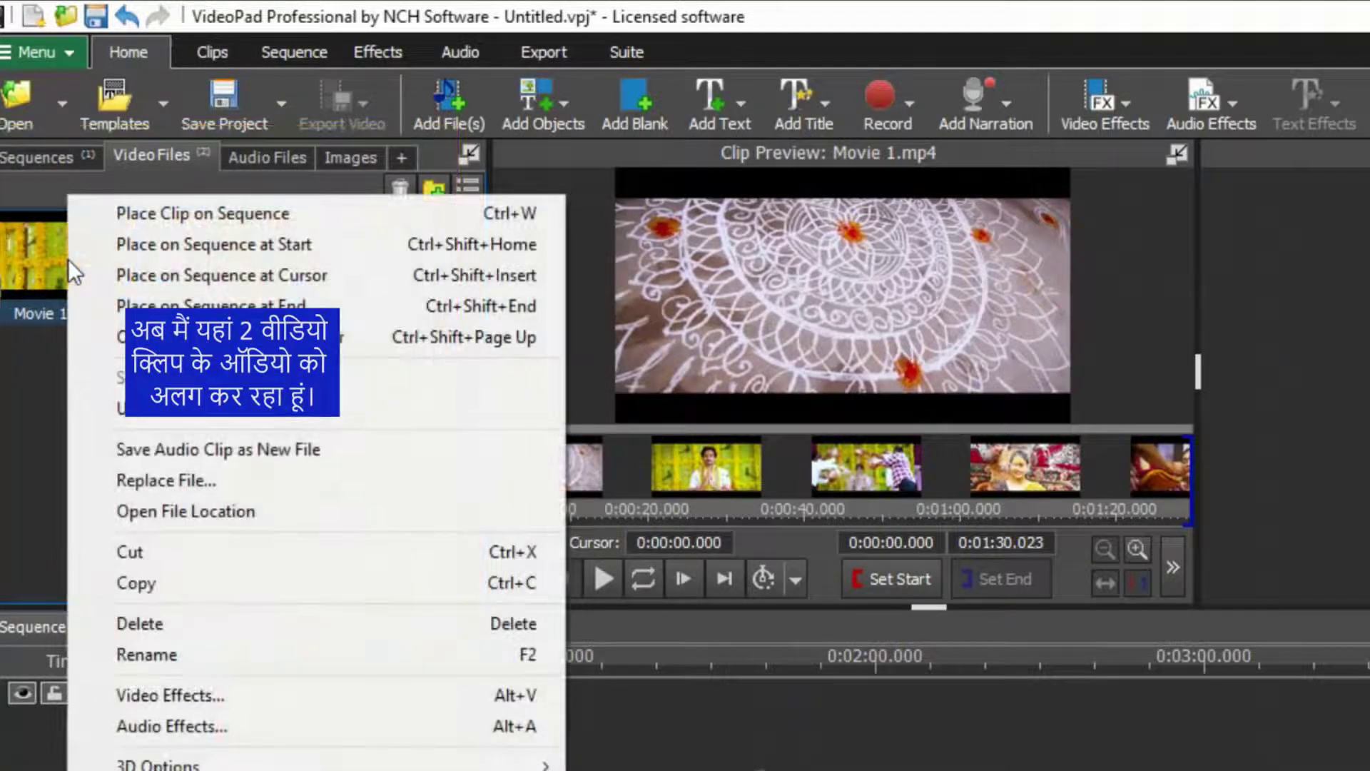
key(Escape)
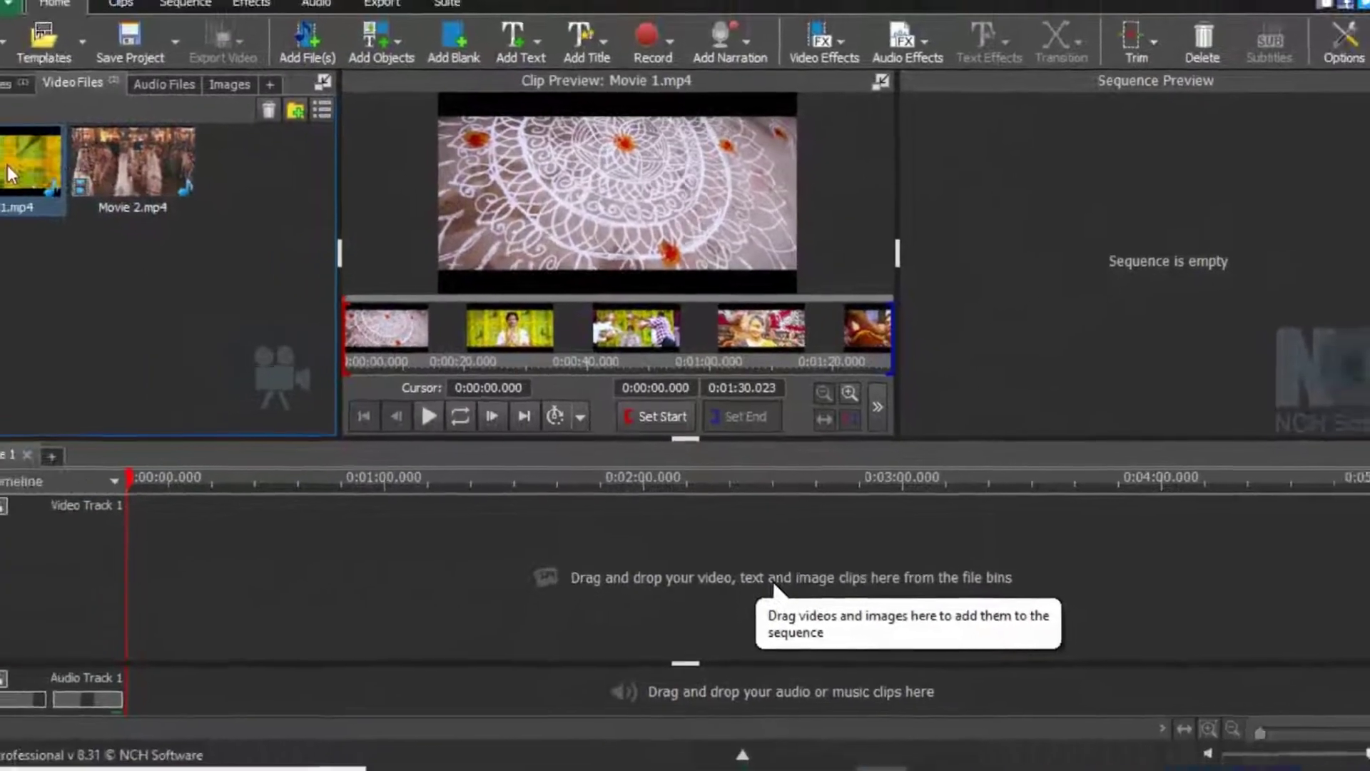
right_click(10, 174)
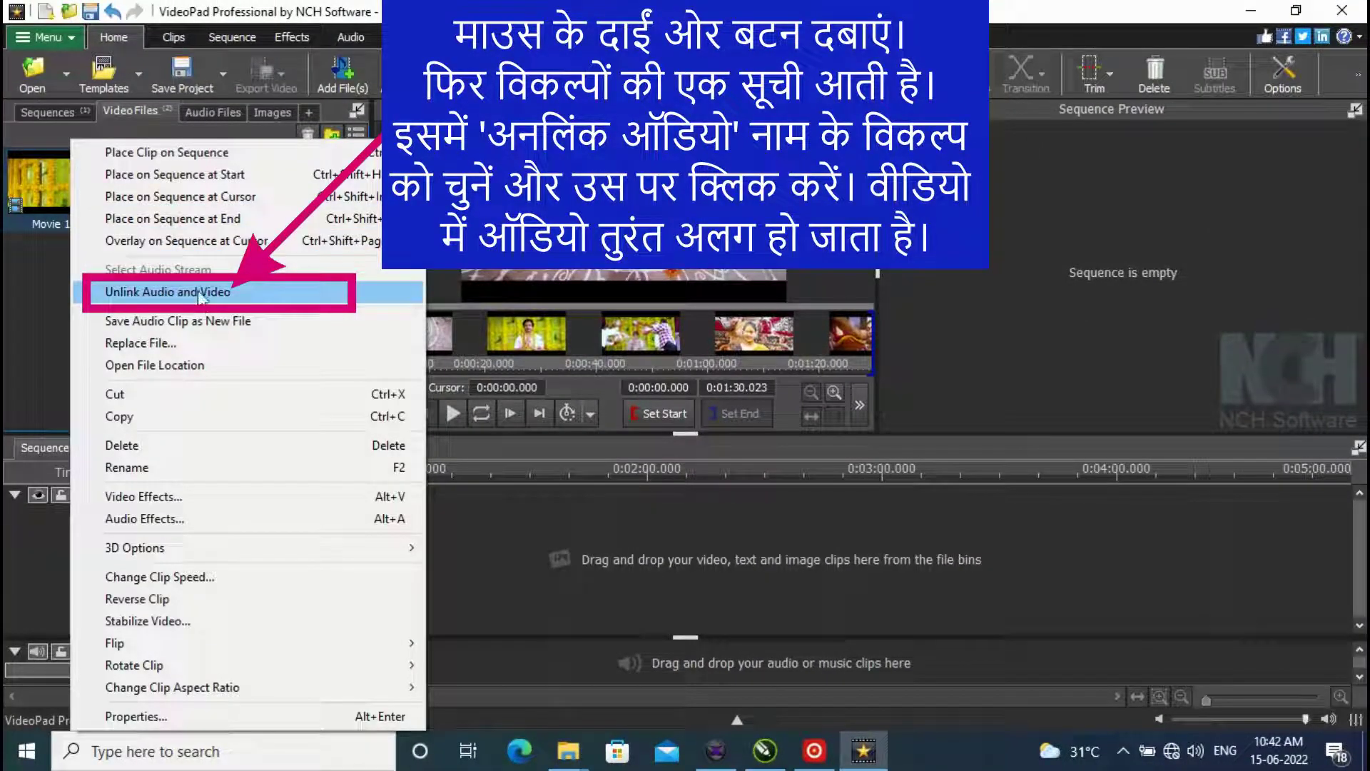
click(199, 287)
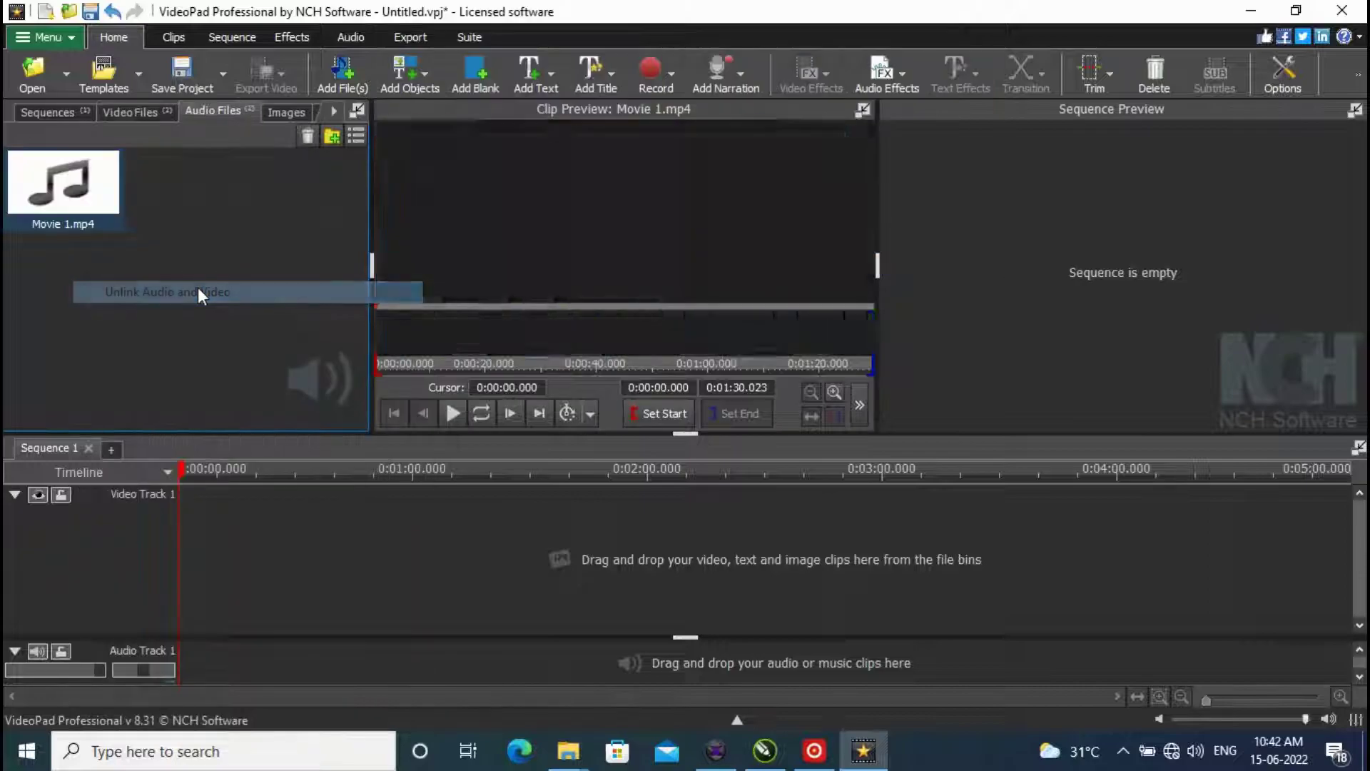
Step: Unlink the audio from the video of the Movie 2.mp4 clip in the video files bin
click(144, 108)
click(186, 190)
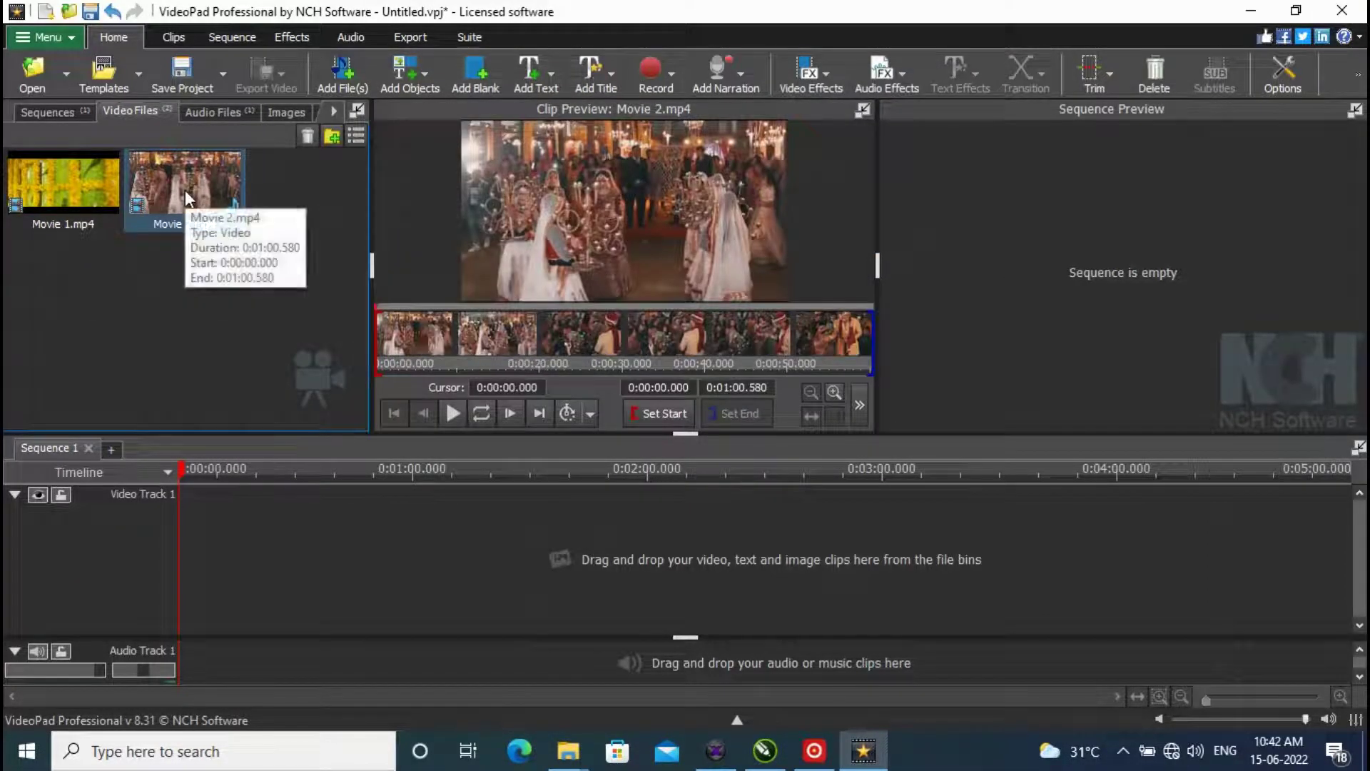
right_click(186, 190)
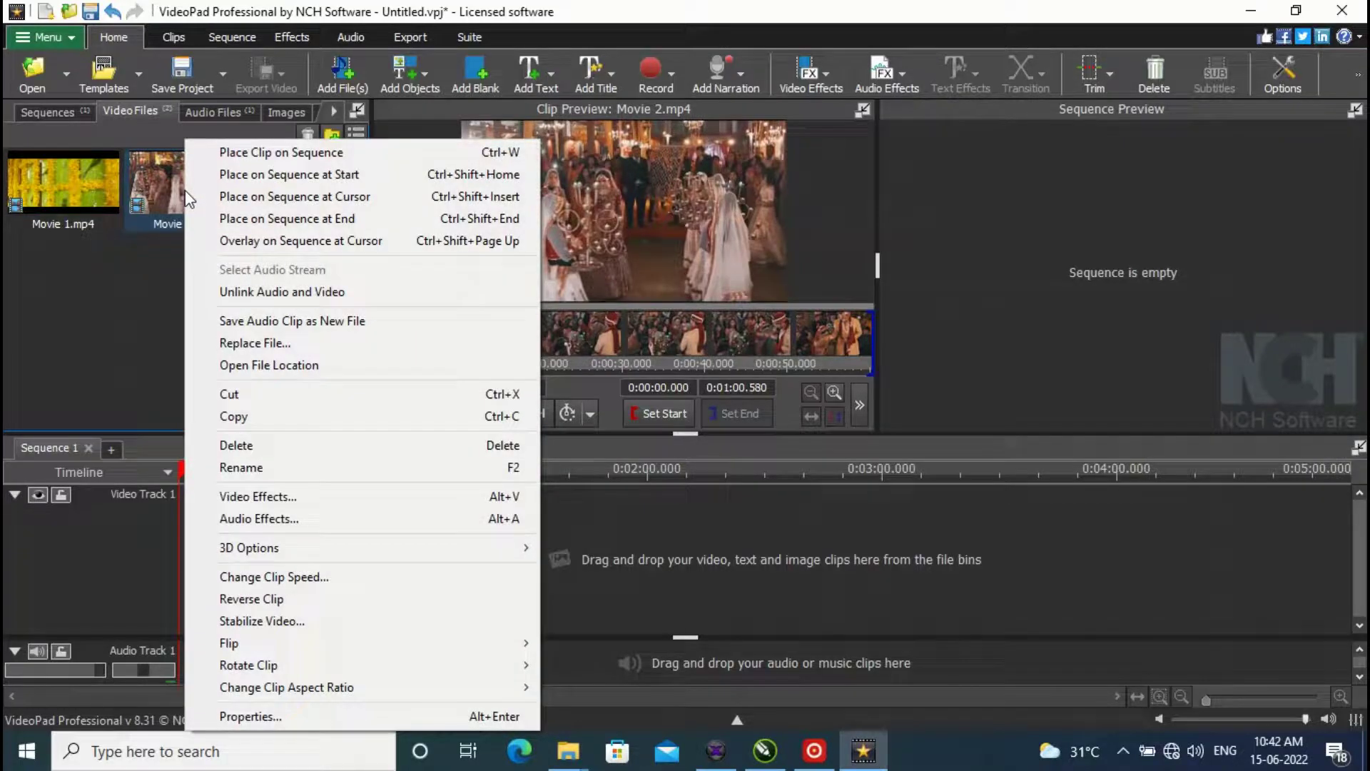
click(270, 292)
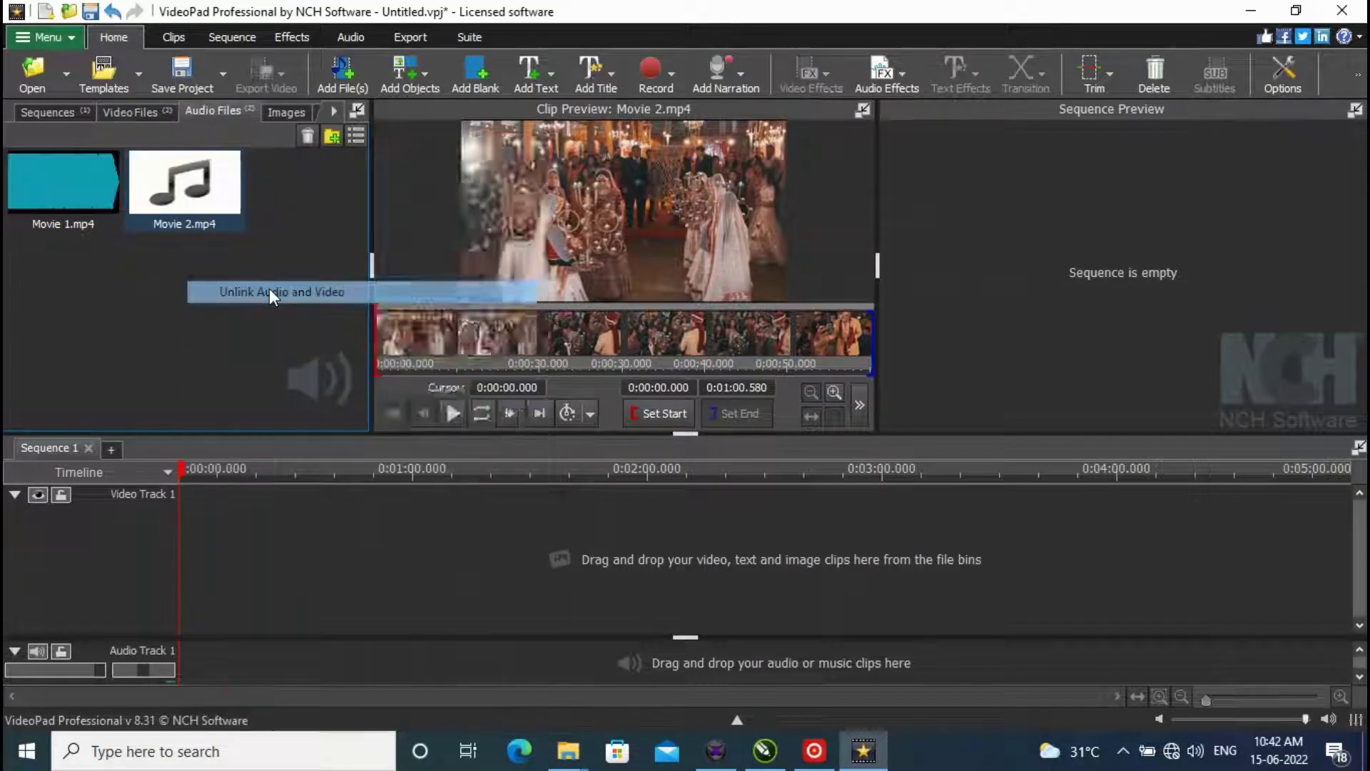
click(187, 301)
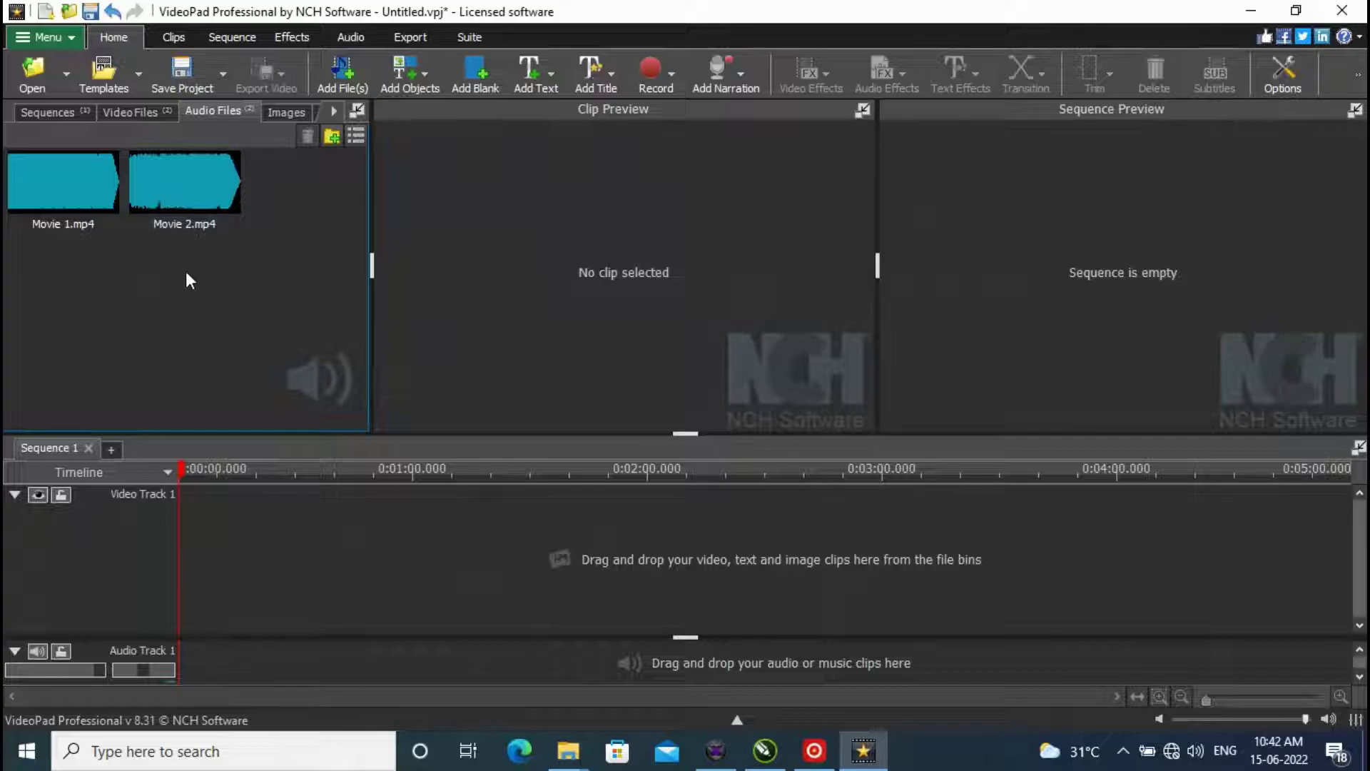
Step: Place the Movie 1.mp4 video clip on Video Track 1 at 0:00:00.000
click(134, 111)
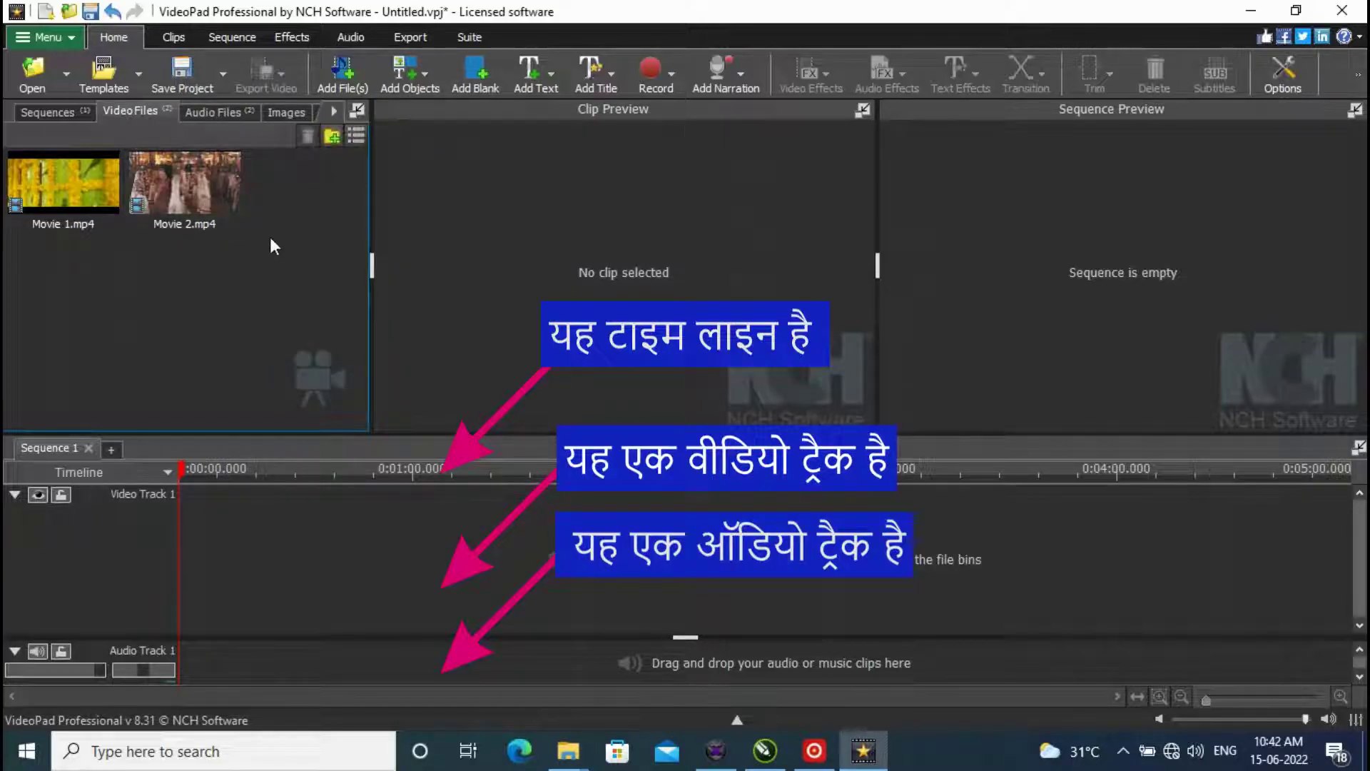
drag(67, 166, 277, 555)
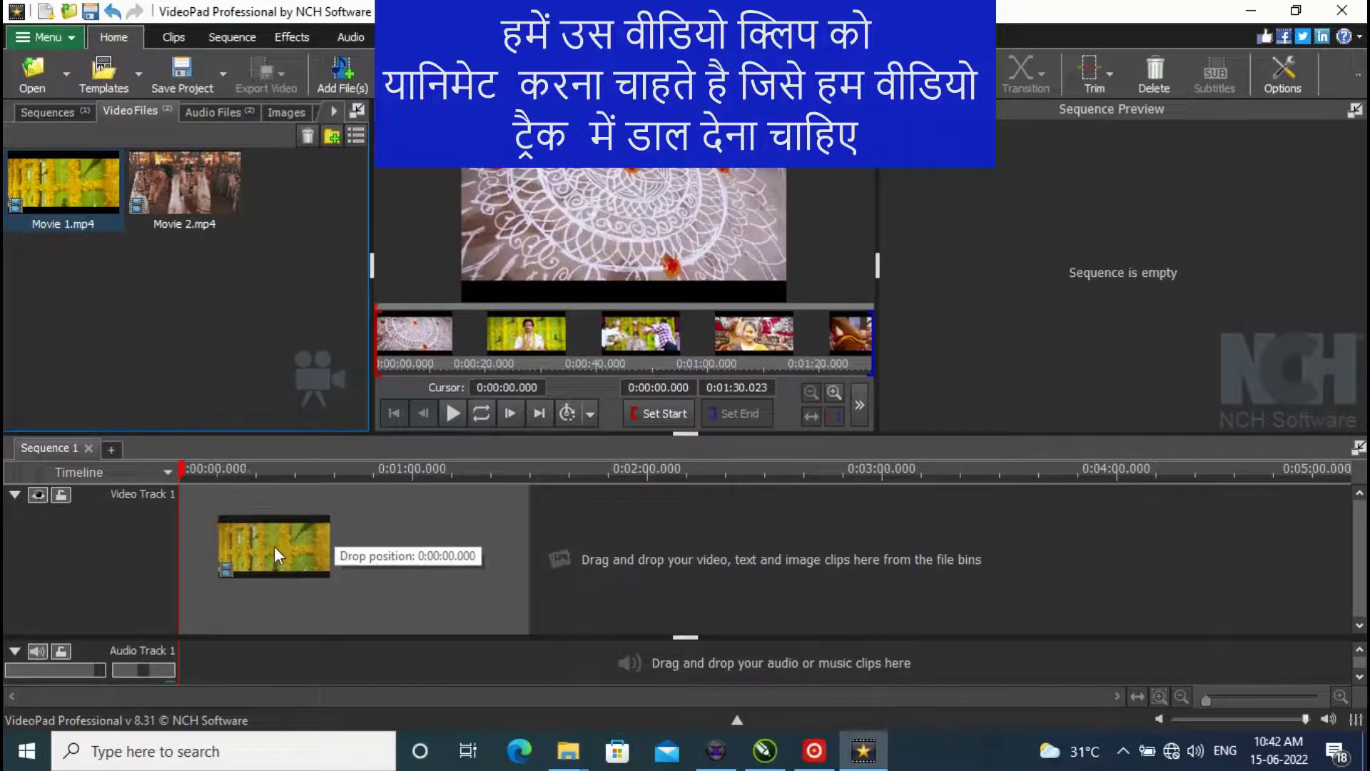
drag(274, 546, 274, 546)
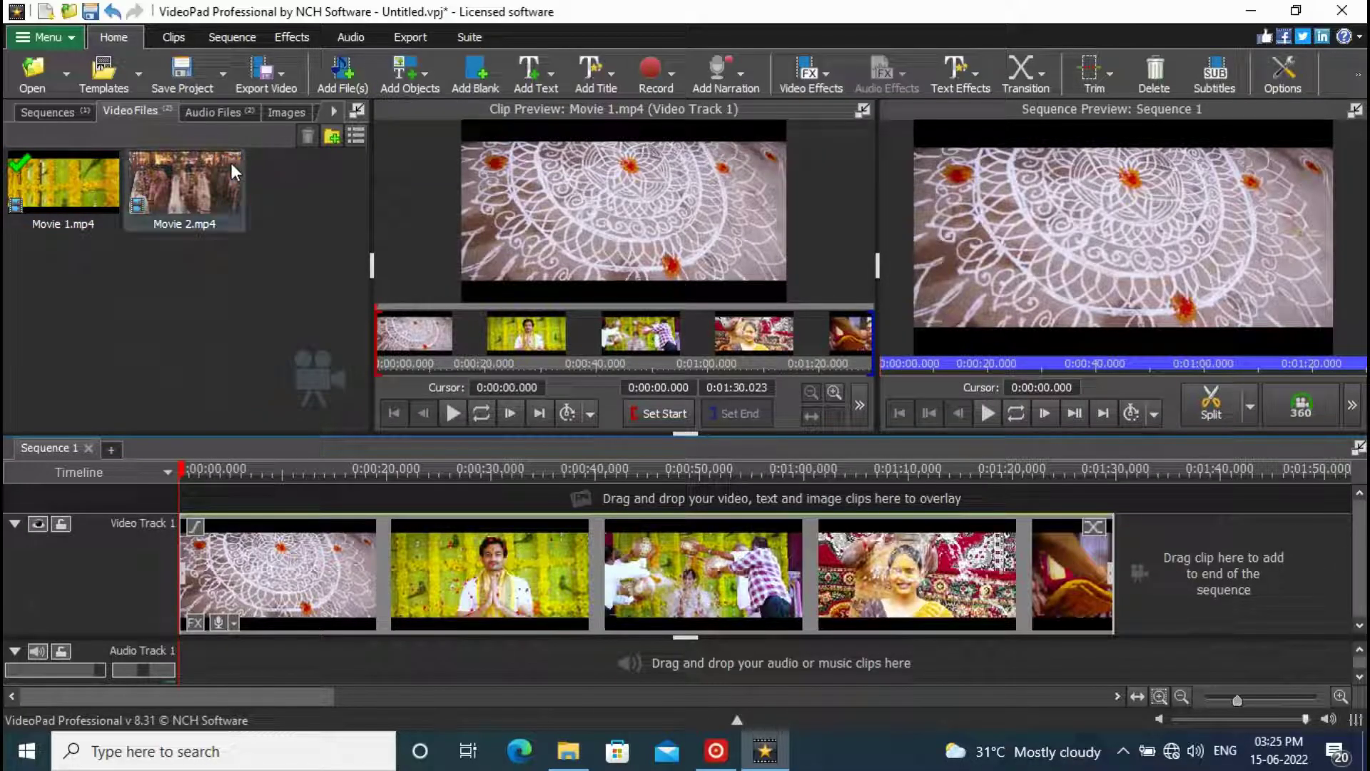
Step: Place the unlinked Movie 2.mp4 audio on Audio Track 1, aligned with the start of the sequence
click(211, 110)
drag(177, 170, 256, 662)
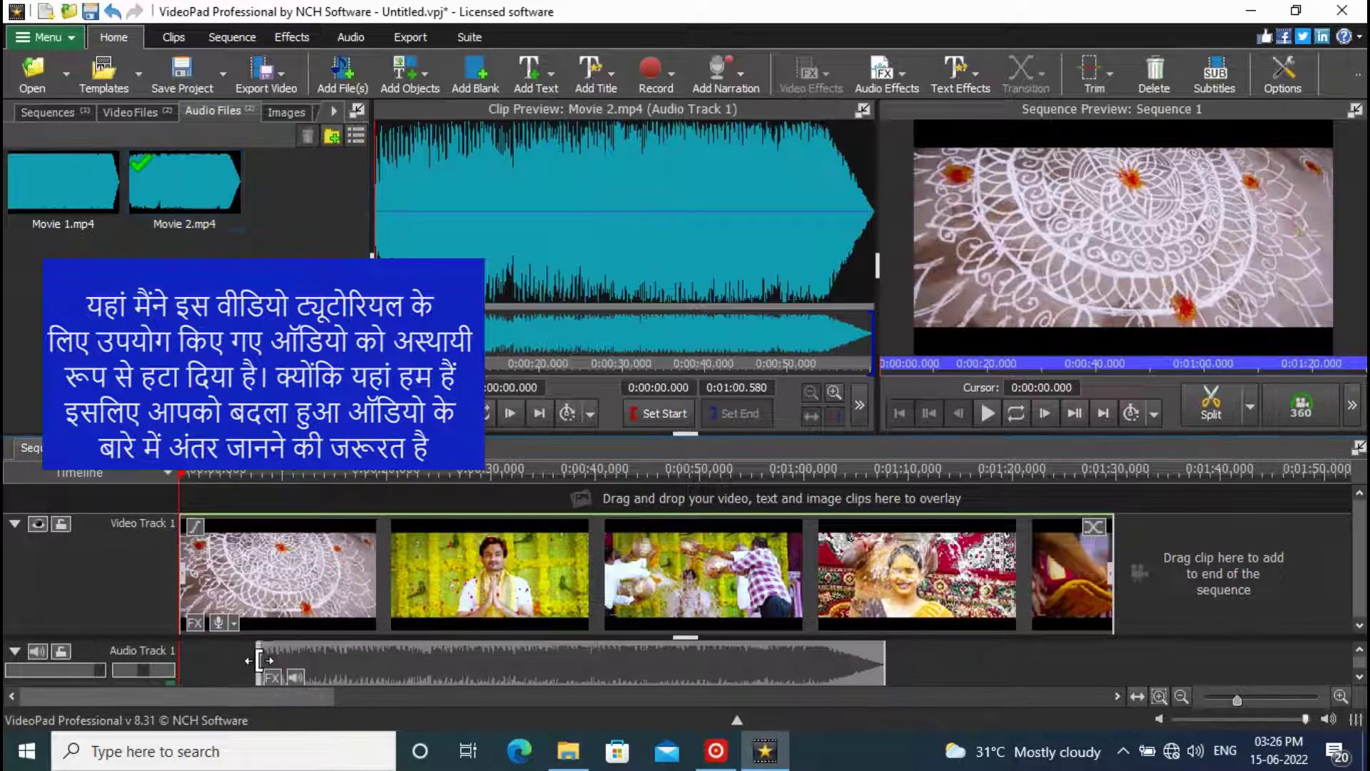
right_click(217, 658)
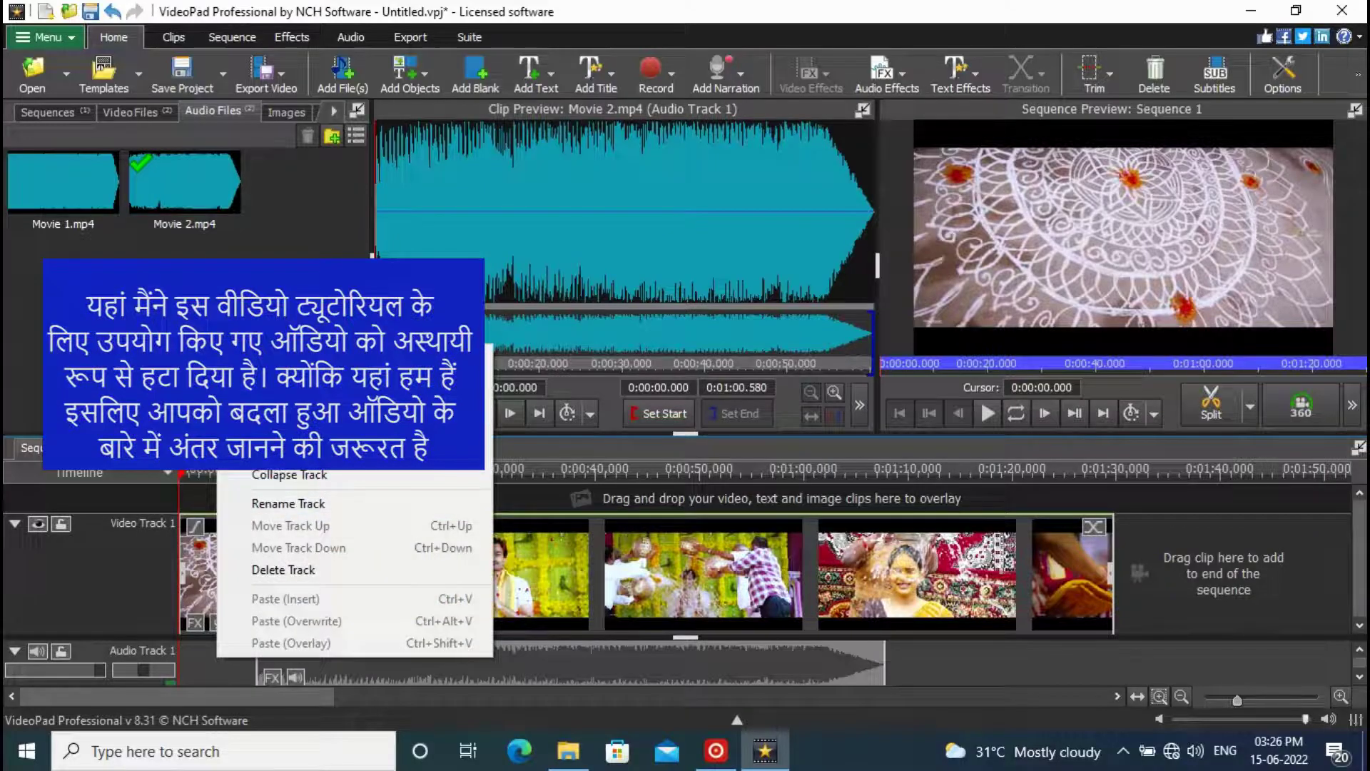
key(Escape)
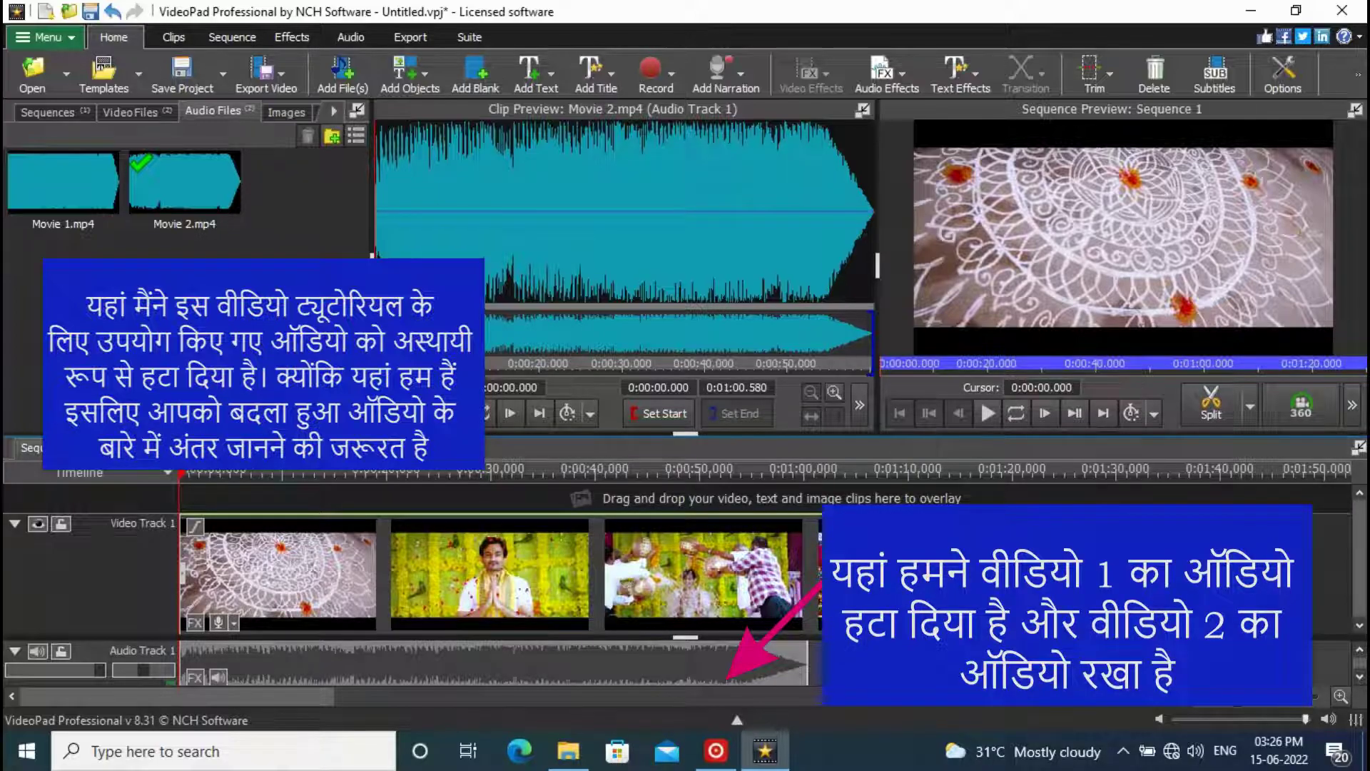
Step: Play the sequence with the Movie 2.mp4 audio and preview the original Movie 1.mp4 audio clip for comparison
key(space)
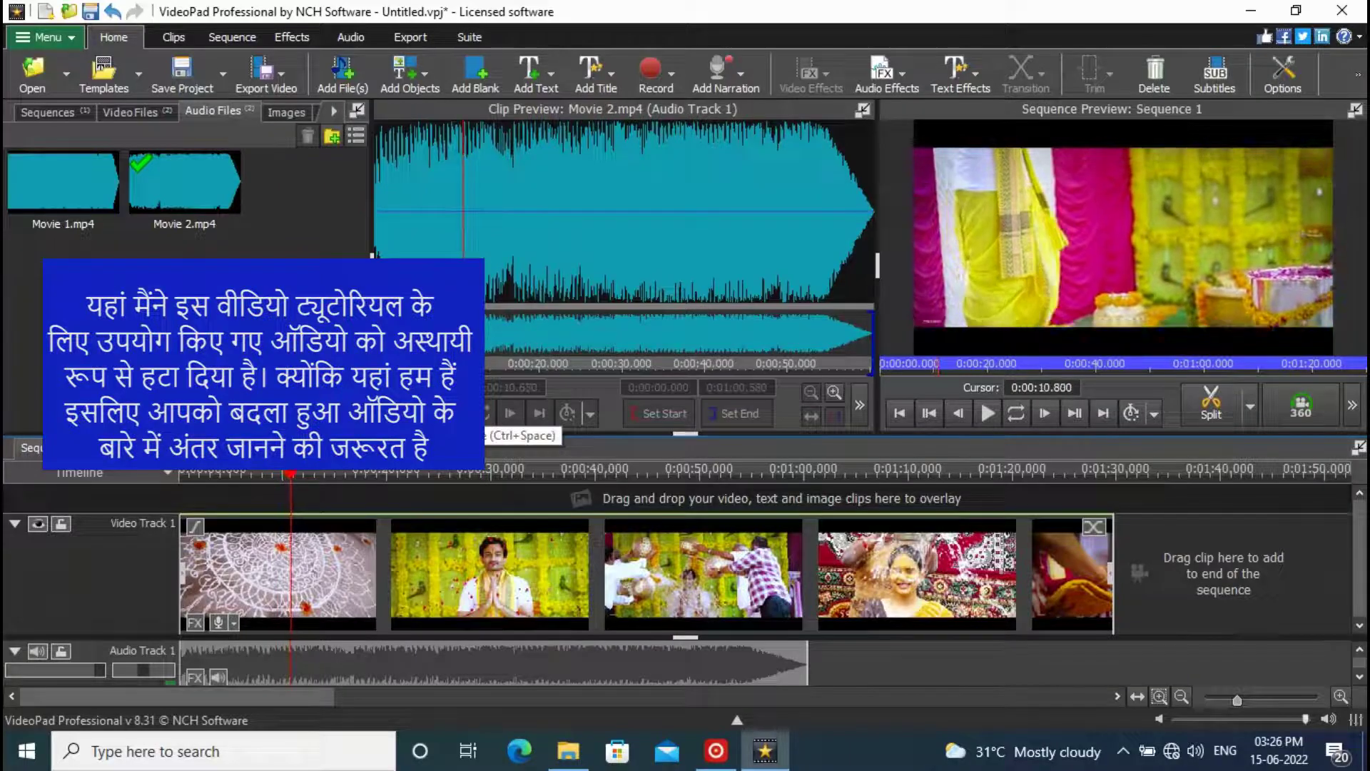
click(451, 409)
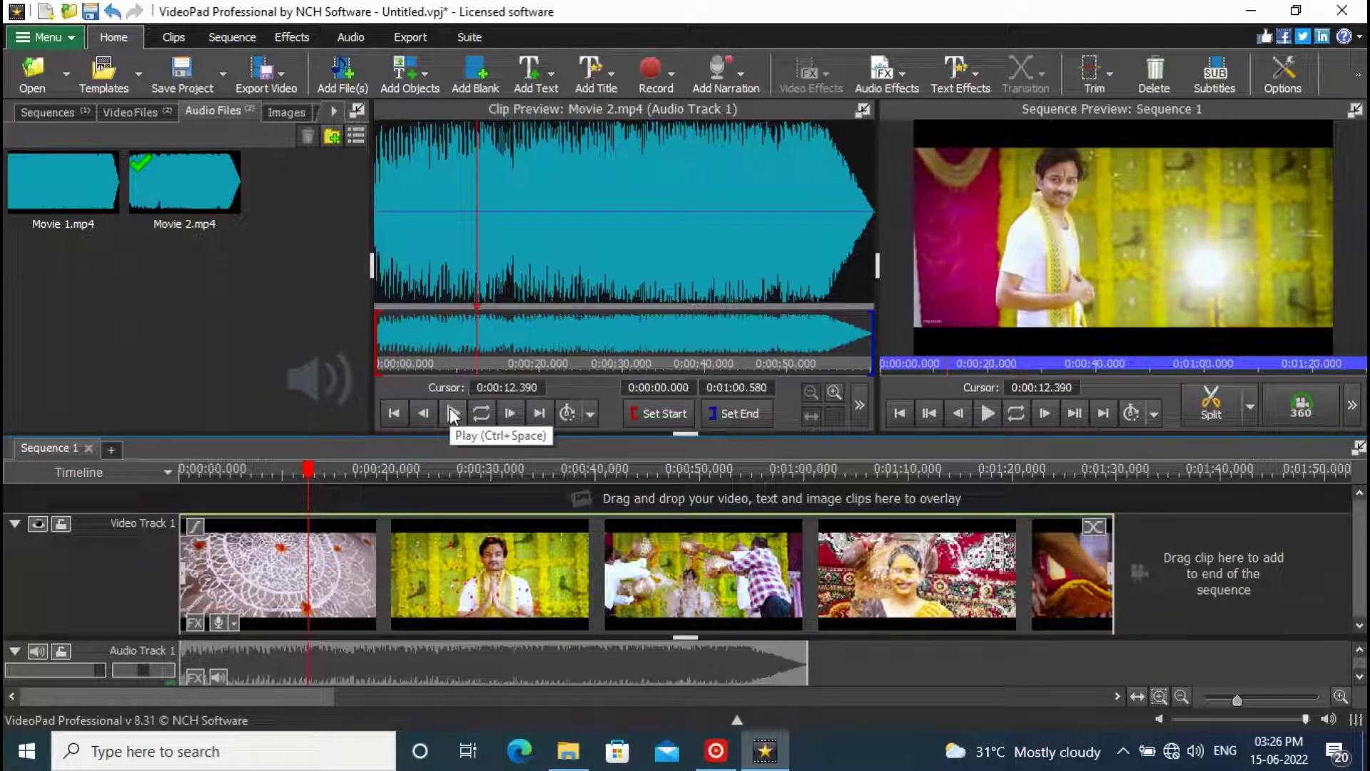
click(57, 186)
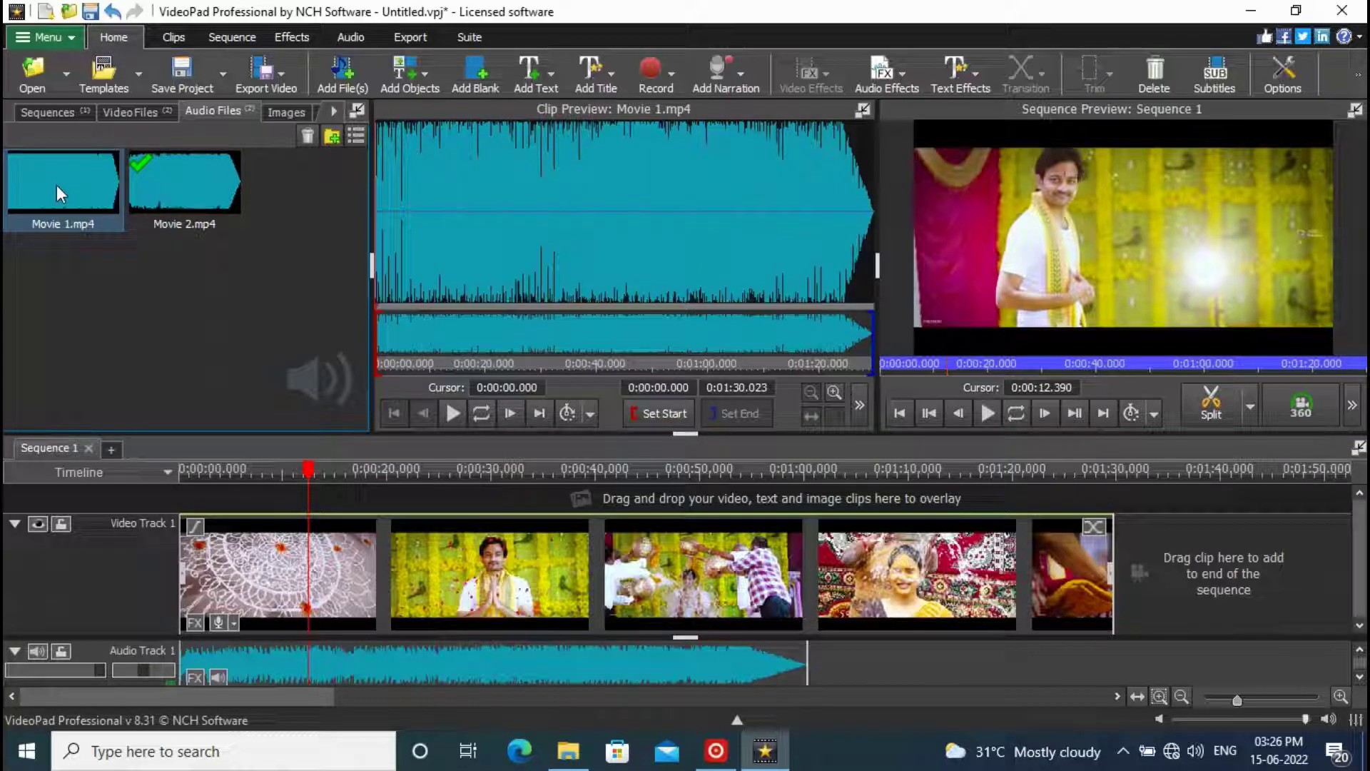
click(453, 413)
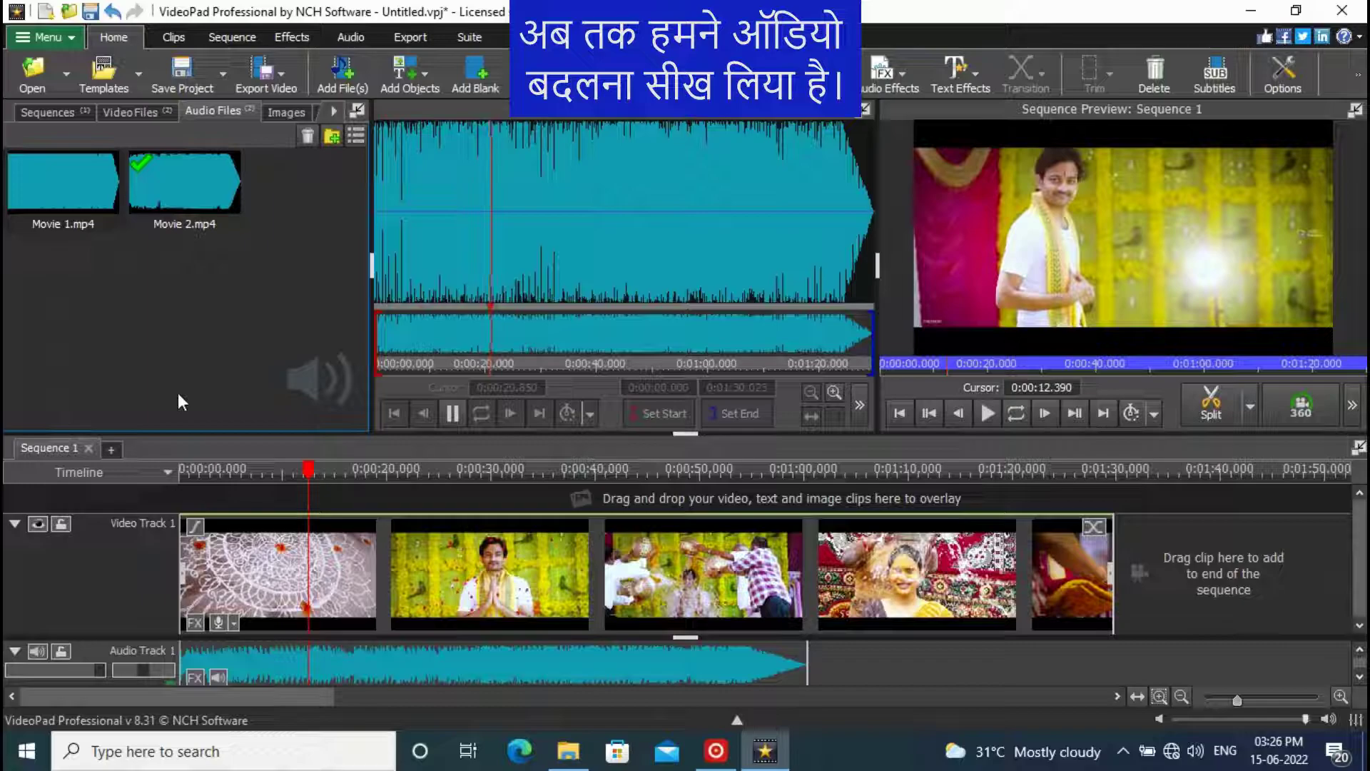
click(452, 414)
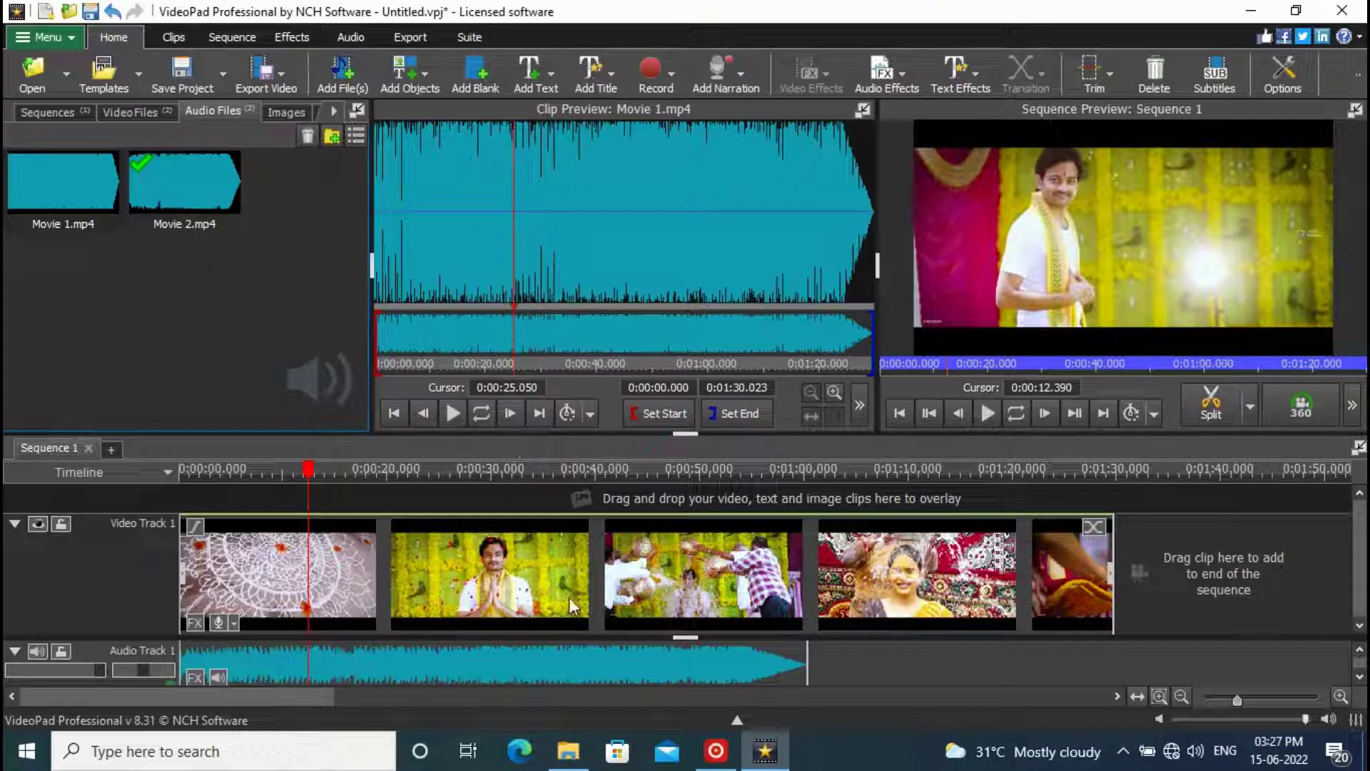
Step: Split the sequence's video and audio clips at 0:00:13.941 and 0:00:20.904
mouse_move(760, 681)
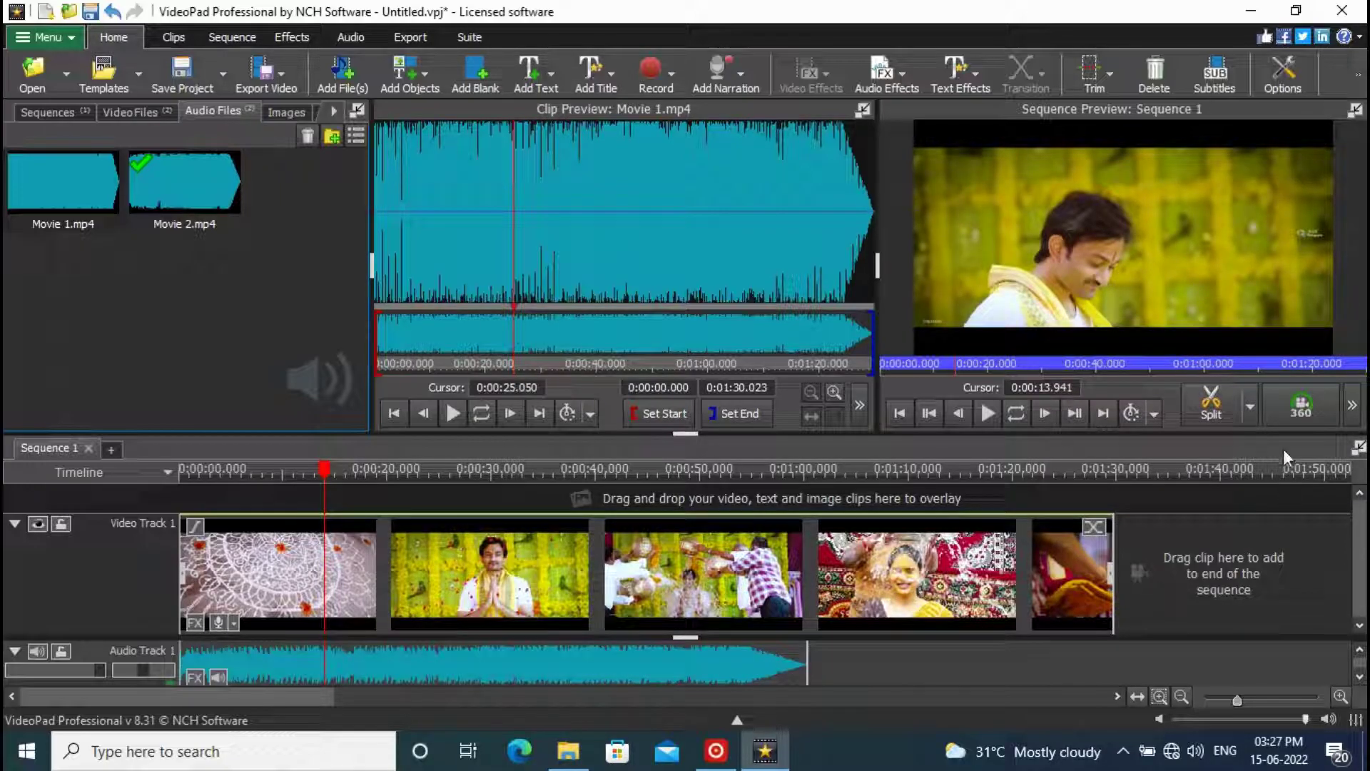
click(1203, 397)
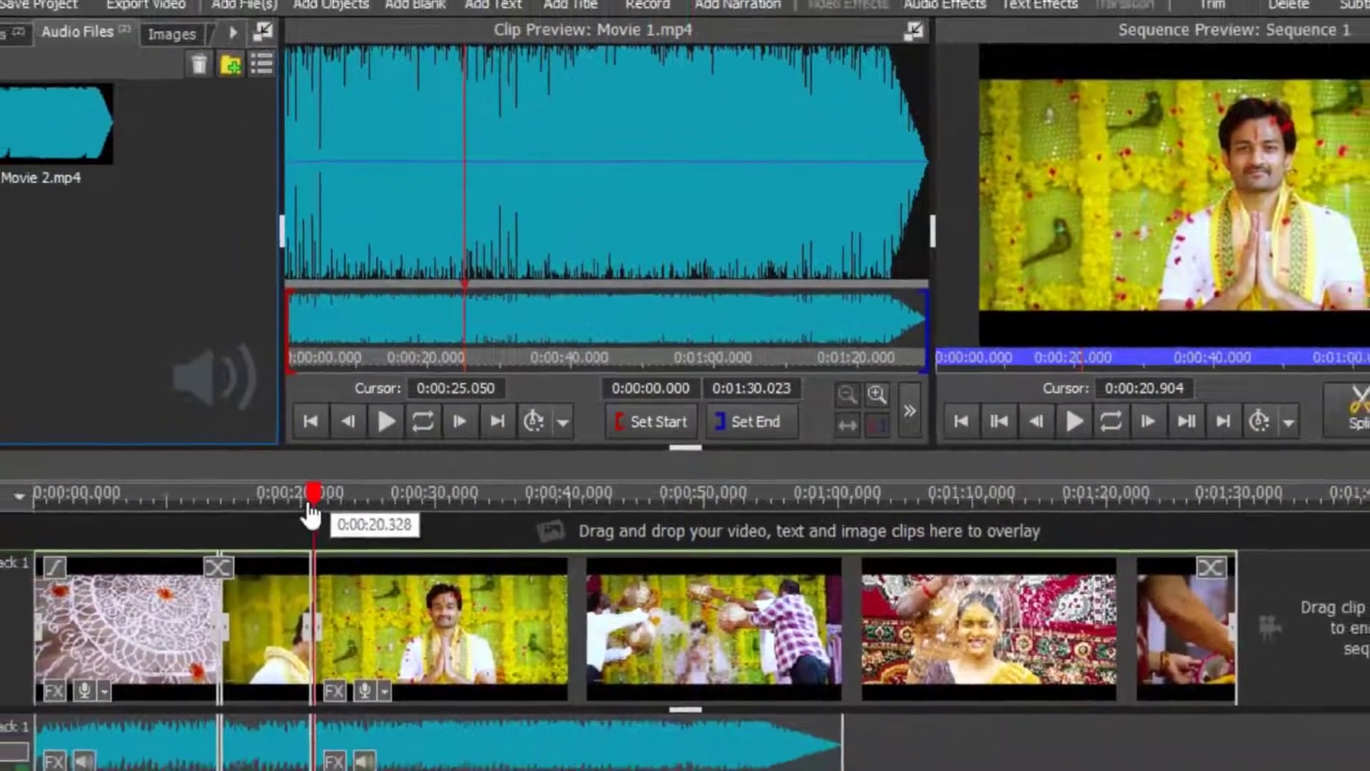
drag(311, 508, 342, 486)
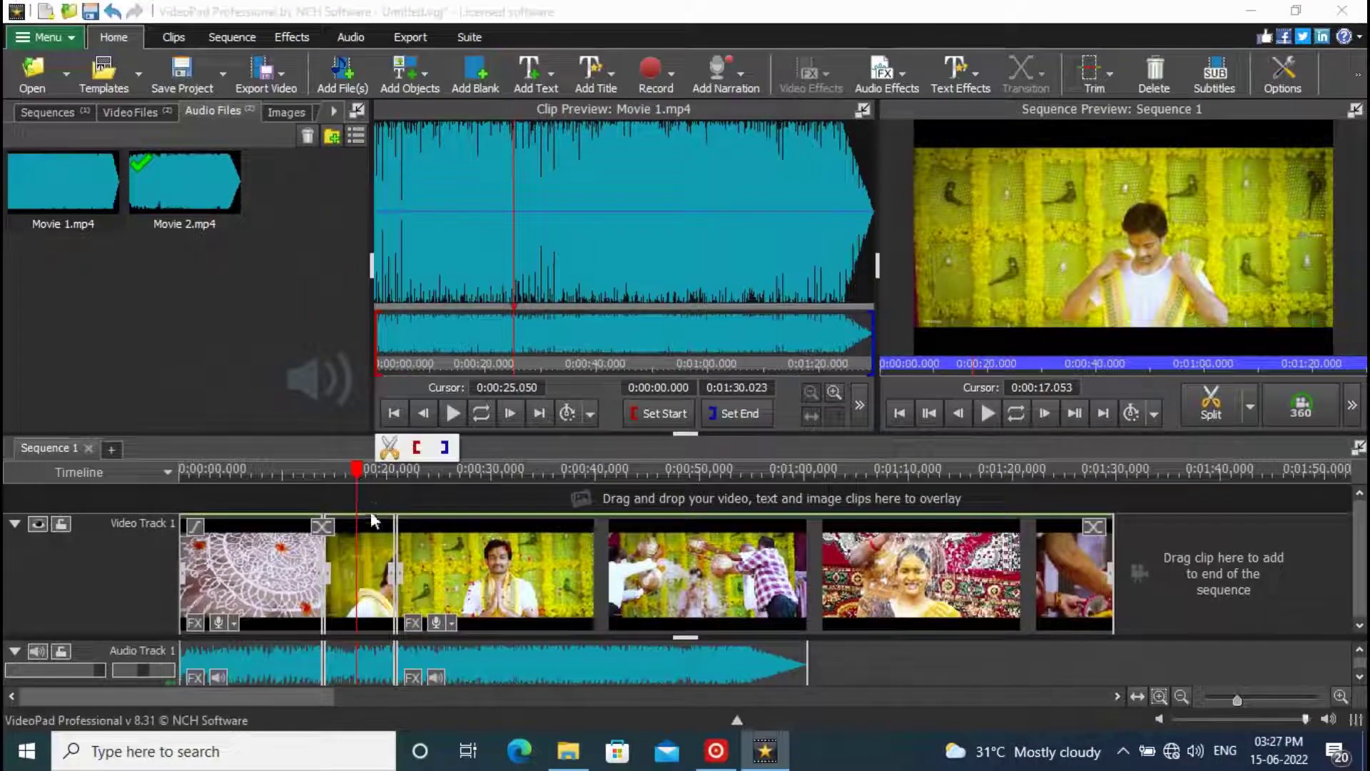
Step: Delete the video segment between the two splits without rippling and close the gap in Video Track 1
click(370, 558)
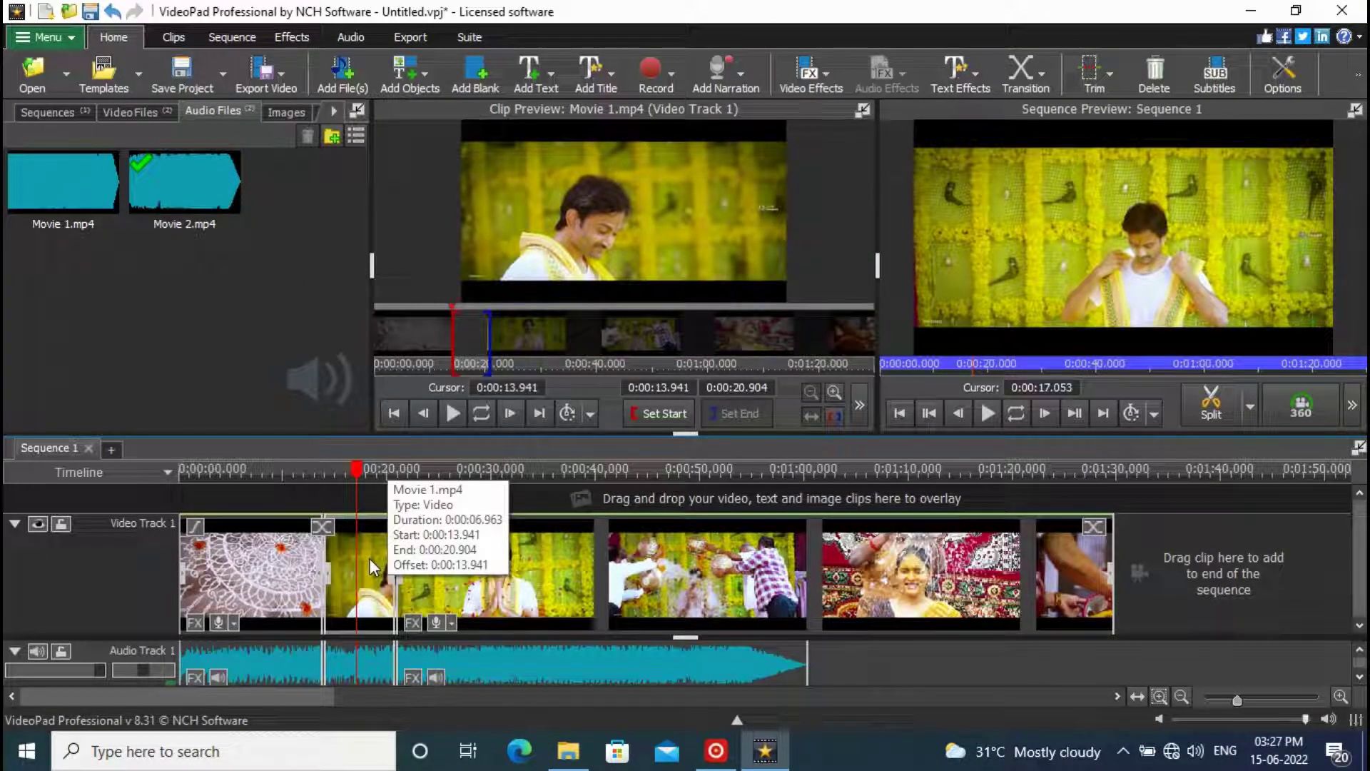
right_click(370, 558)
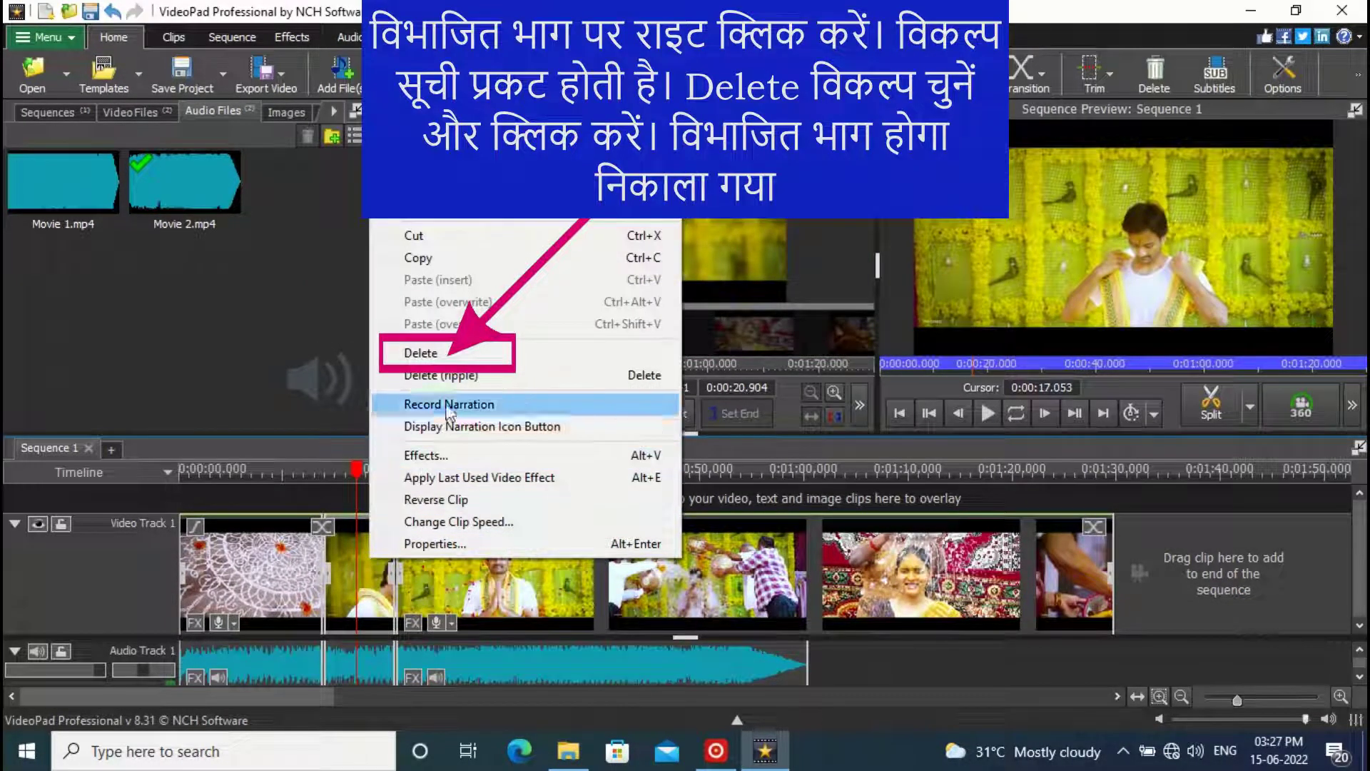
click(454, 354)
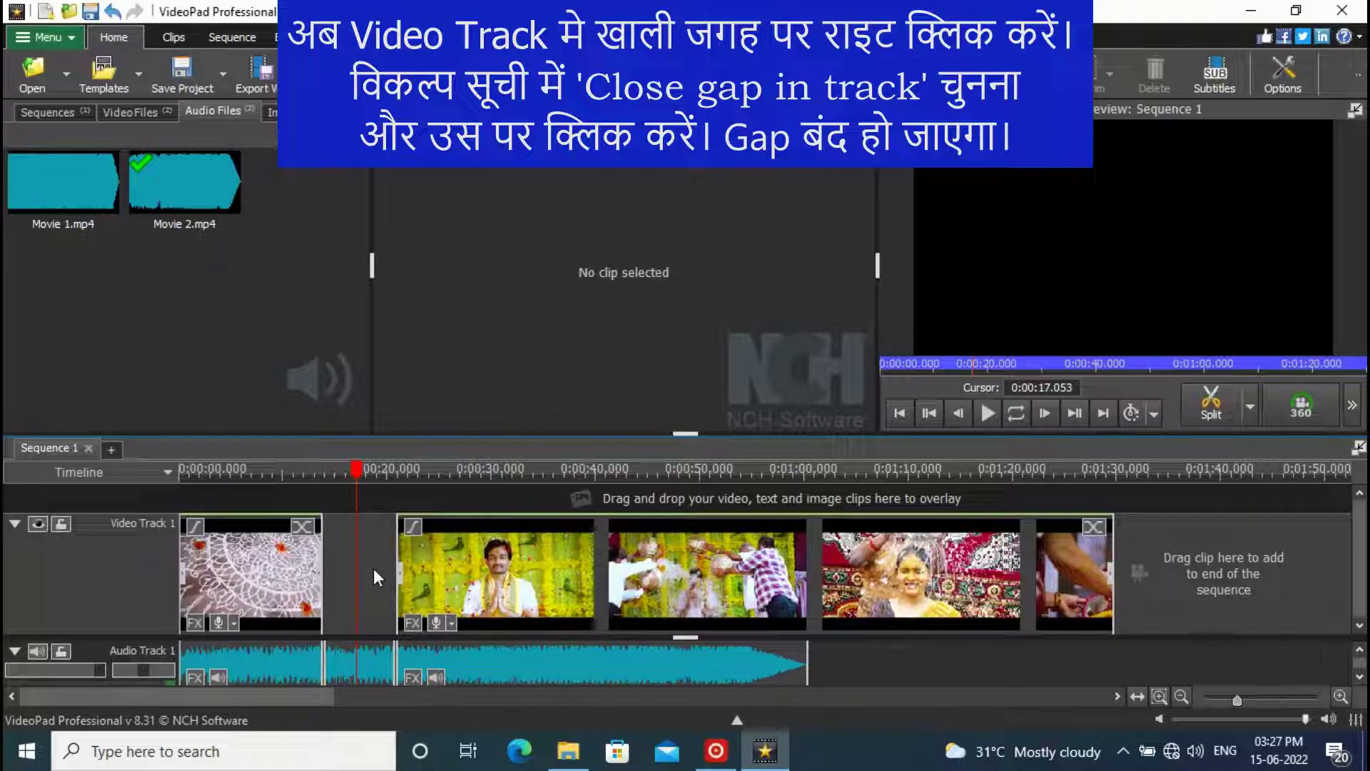
right_click(374, 568)
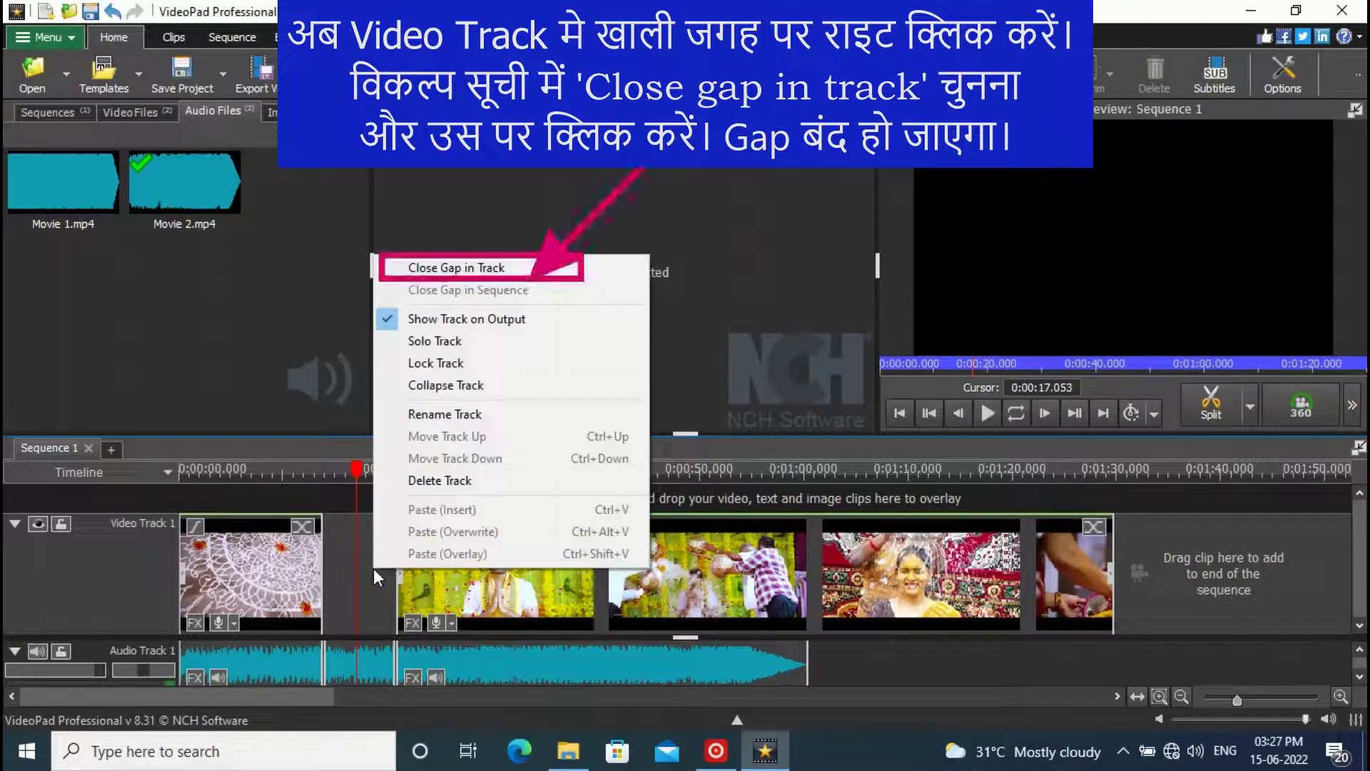
click(467, 269)
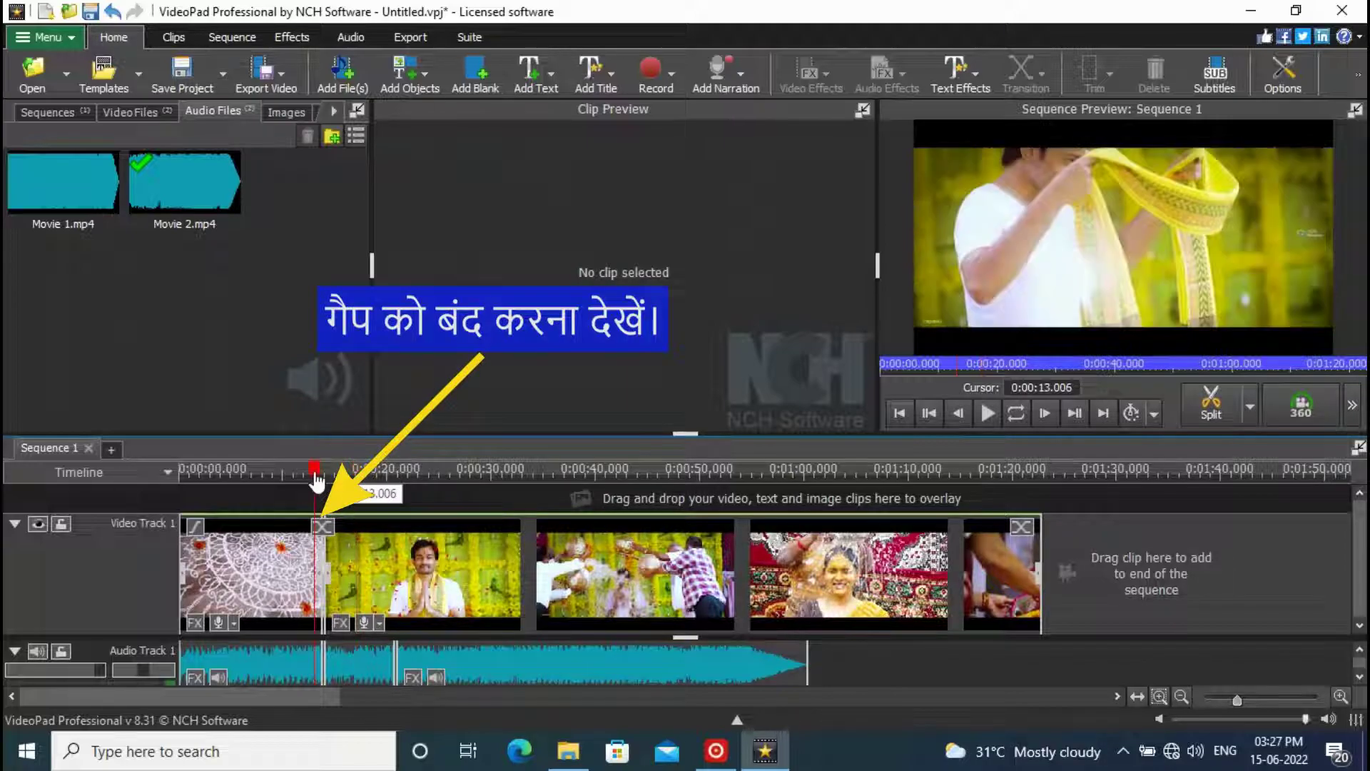
Step: Play the sequence across the closed gap on Video Track 1 to check the join
click(370, 476)
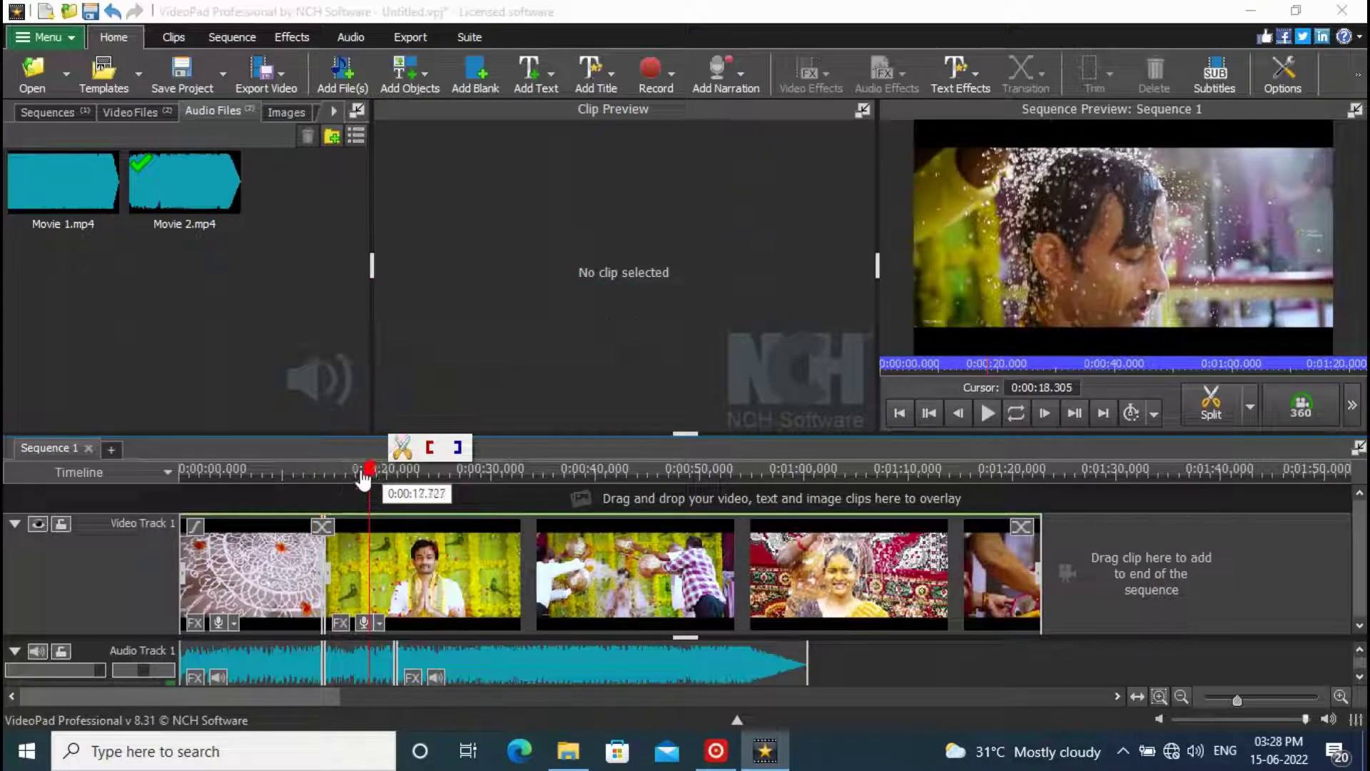
click(311, 475)
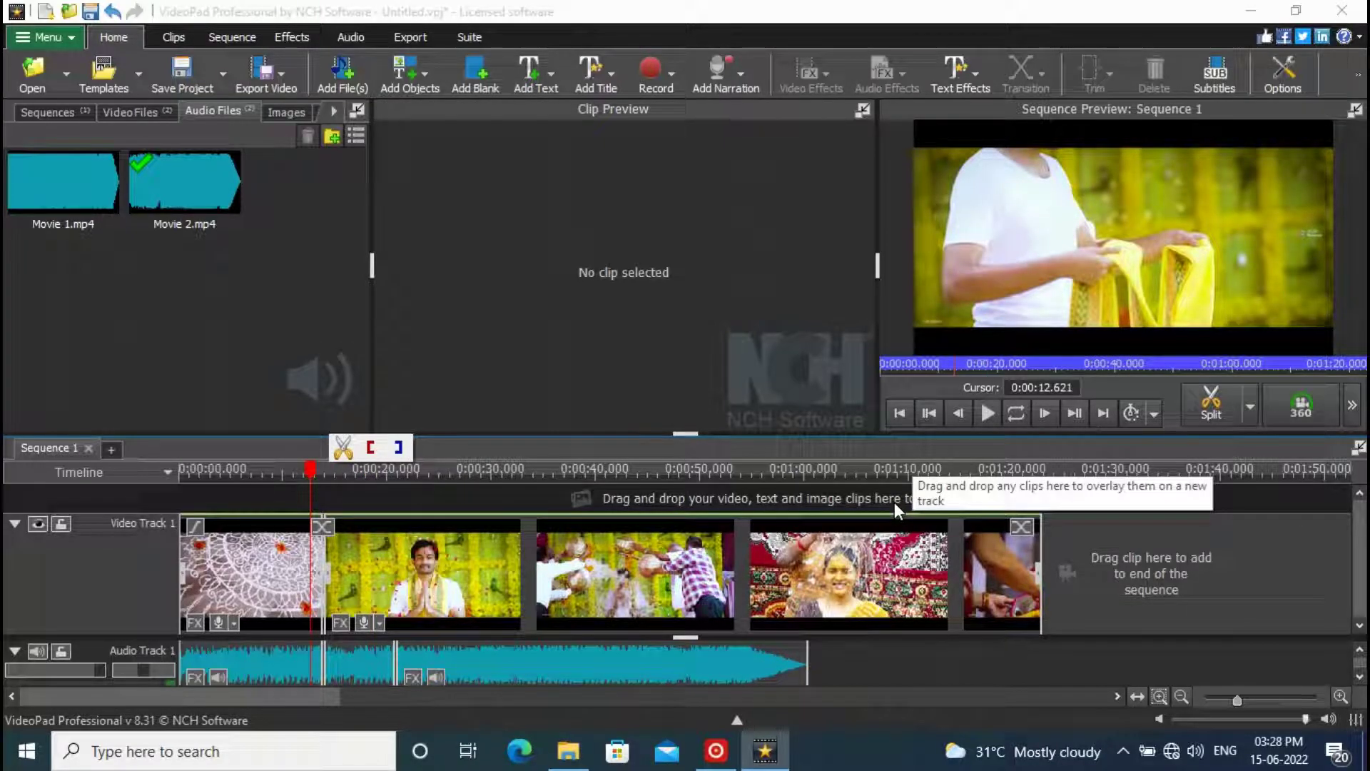
key(space)
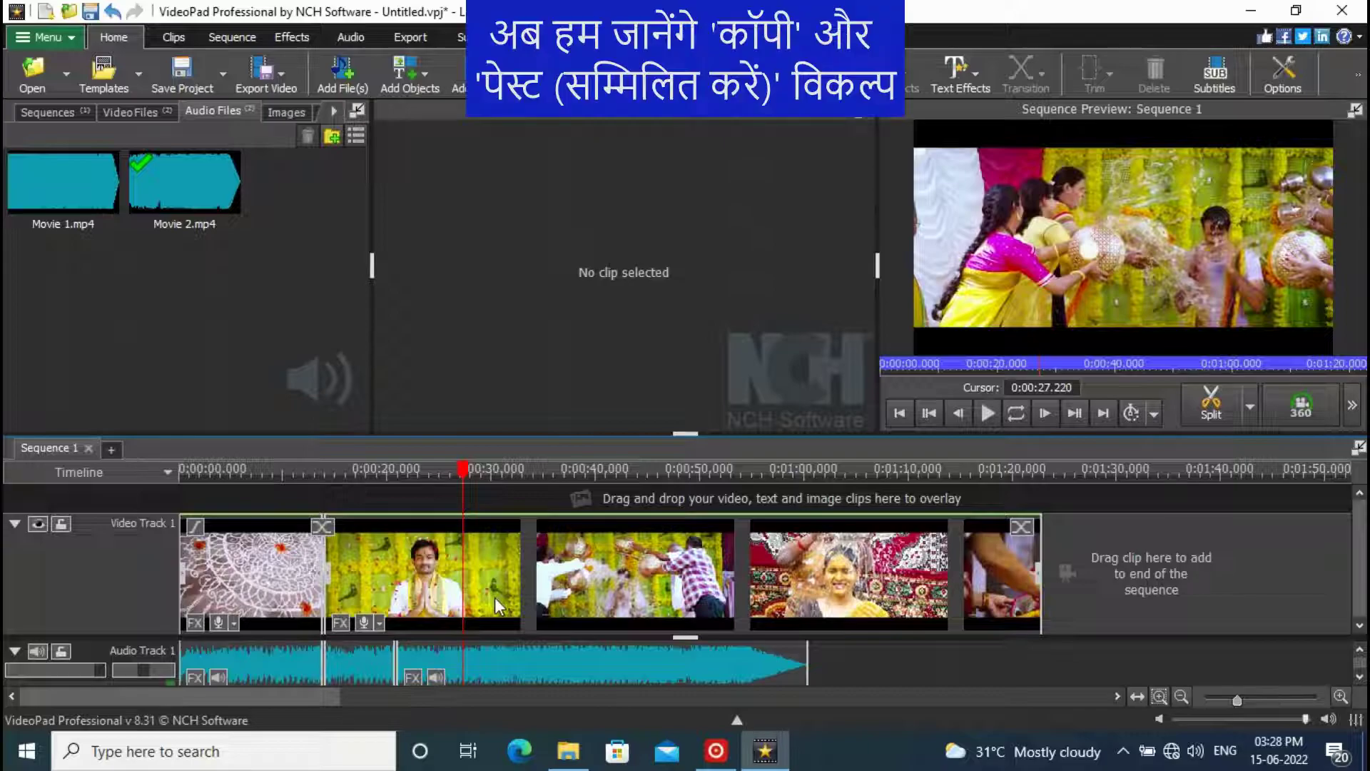
Step: Delete all three remaining audio clips from Audio Track 1 without rippling
right_click(537, 666)
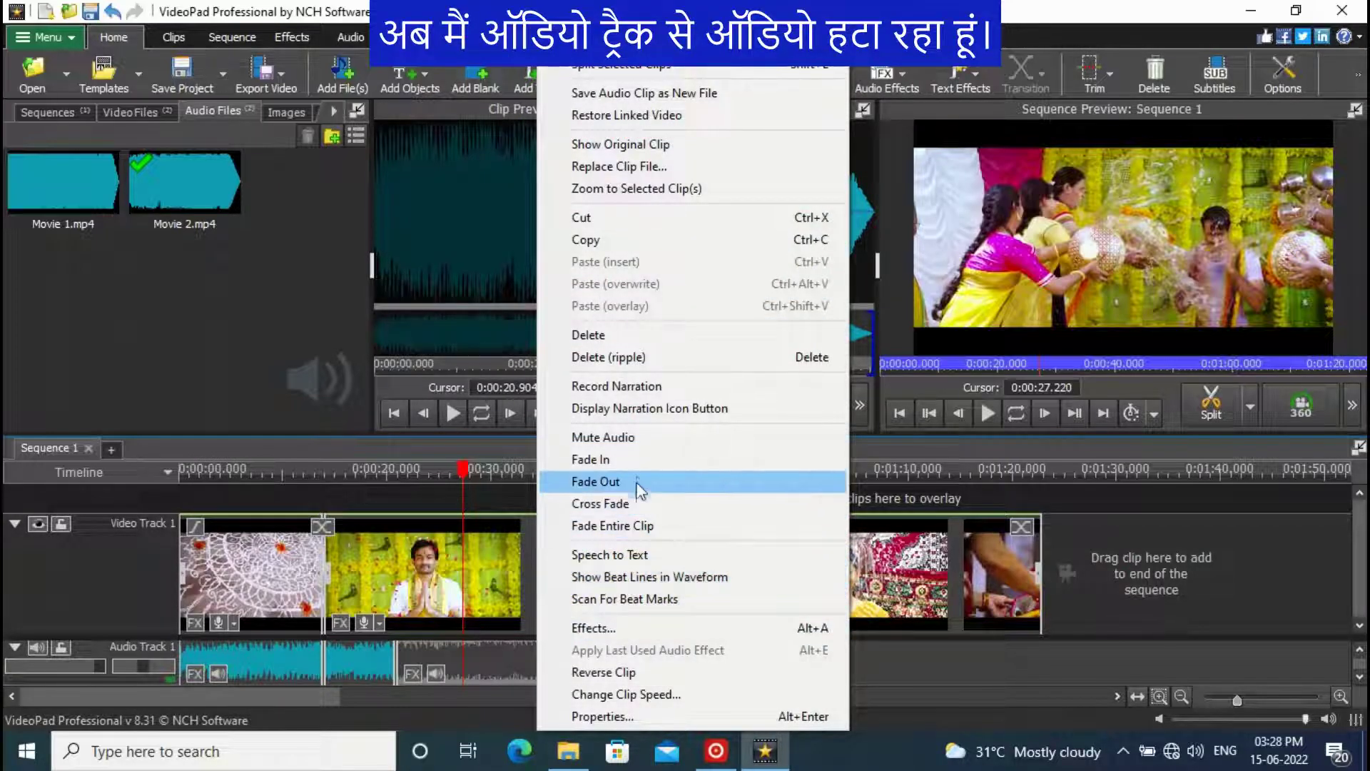
click(632, 334)
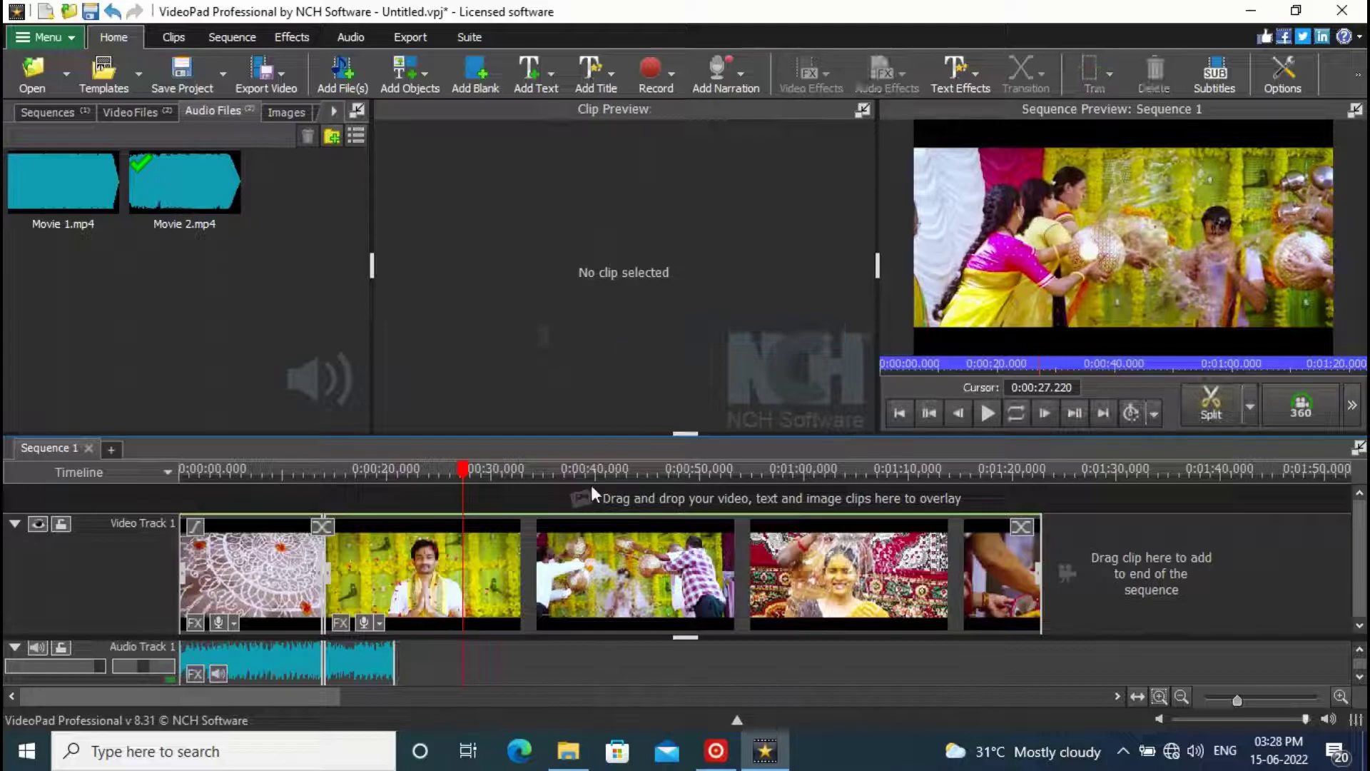
right_click(354, 648)
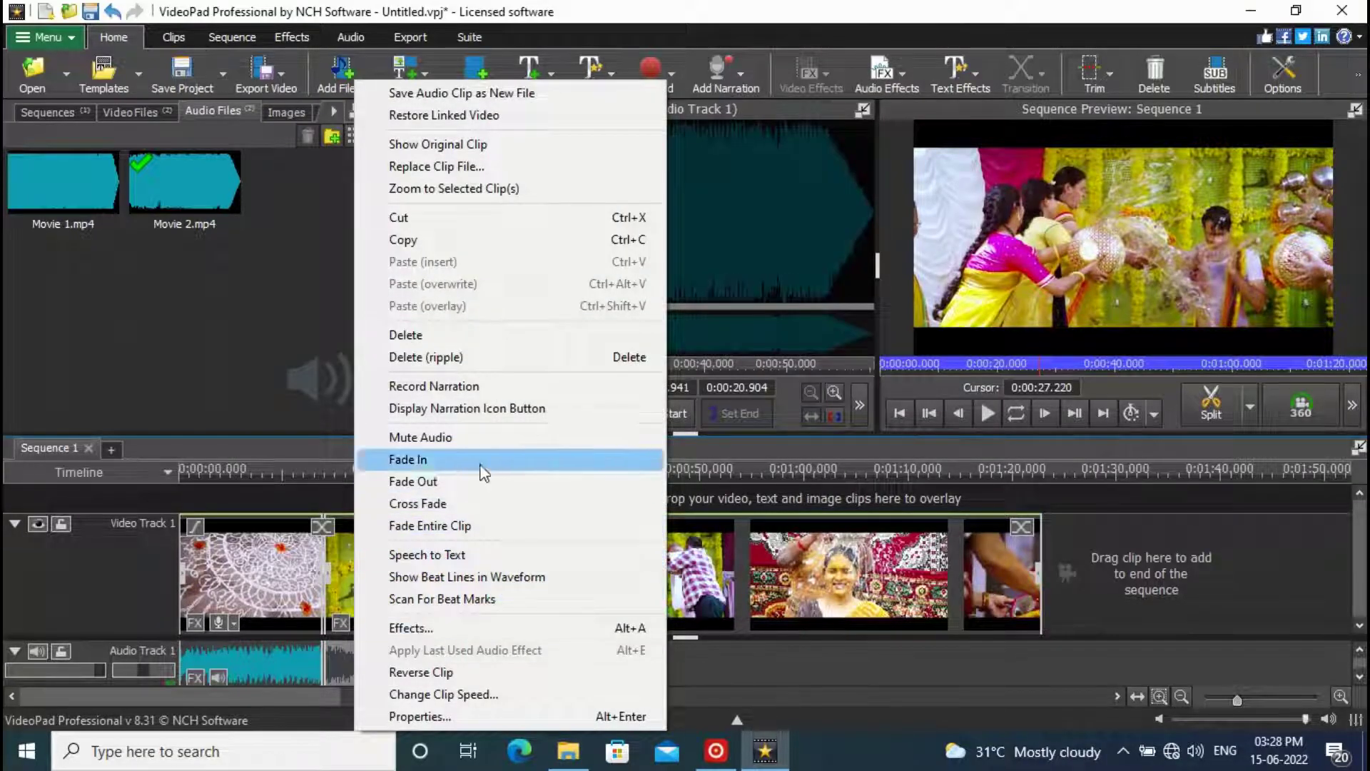
click(489, 331)
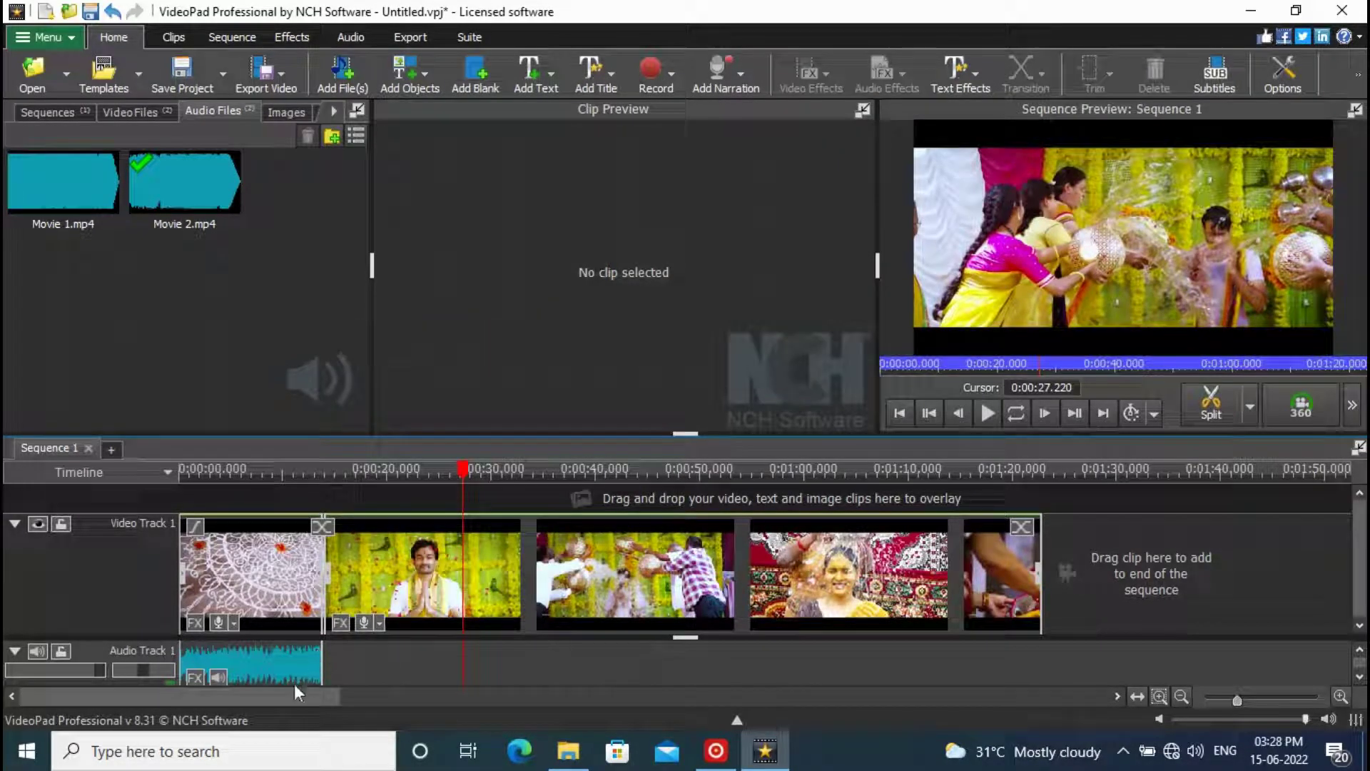
right_click(279, 661)
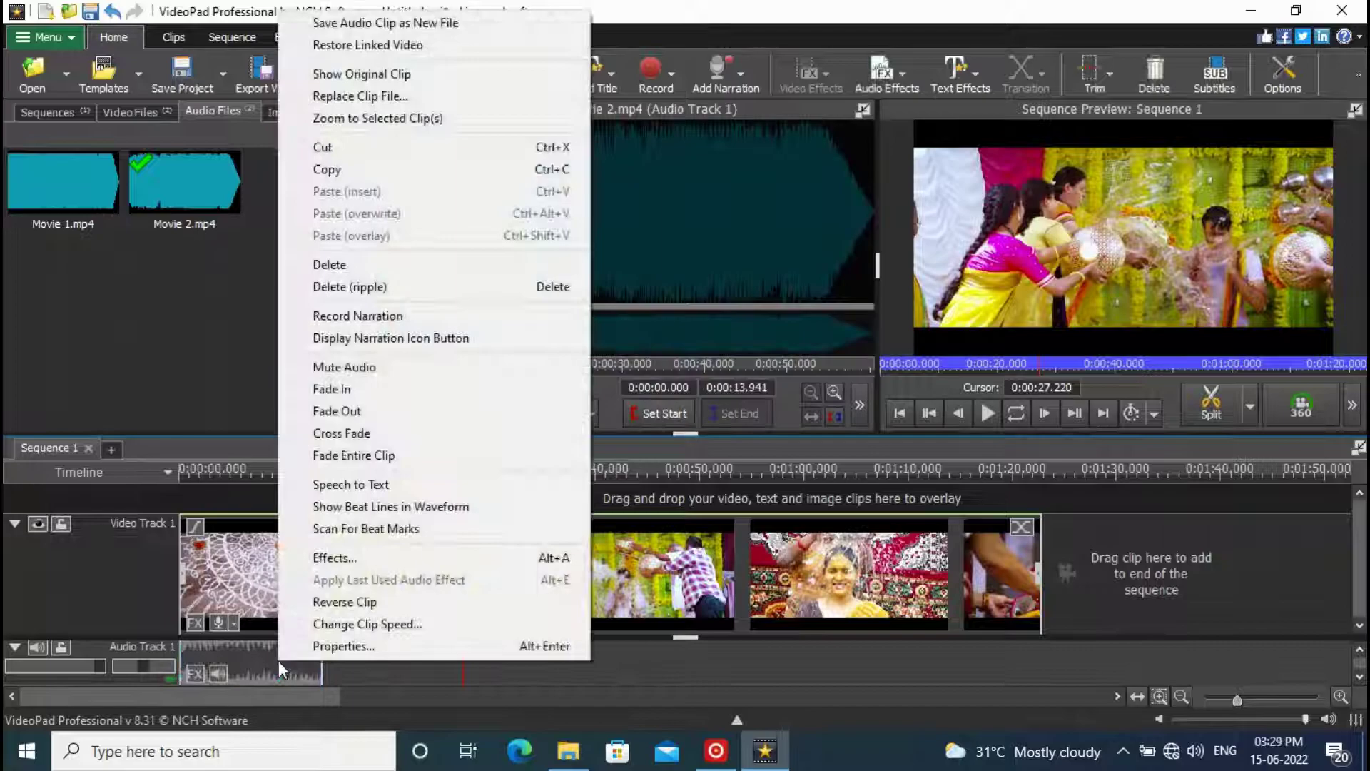
click(402, 264)
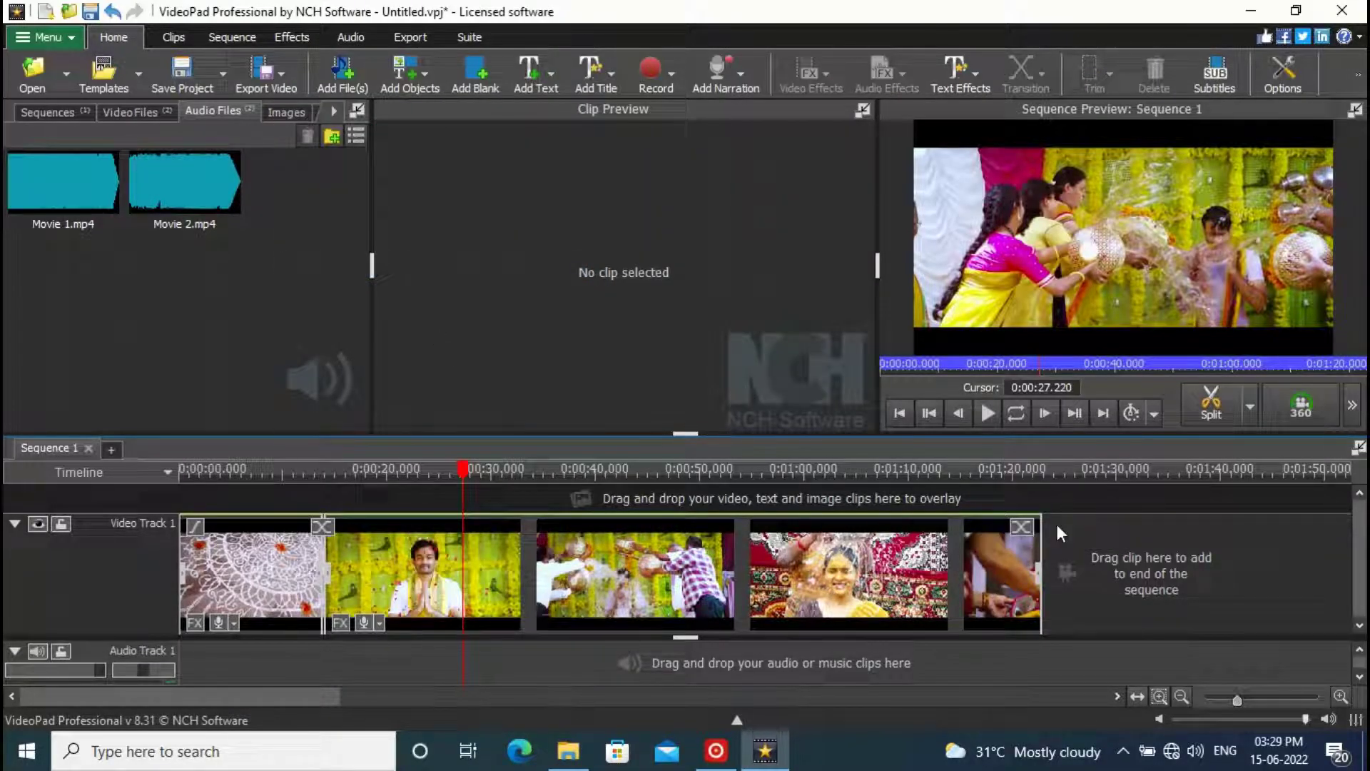
Step: Split the clip on Video Track 1 at 0:00:27.220 and again at 0:00:37.450
click(1222, 391)
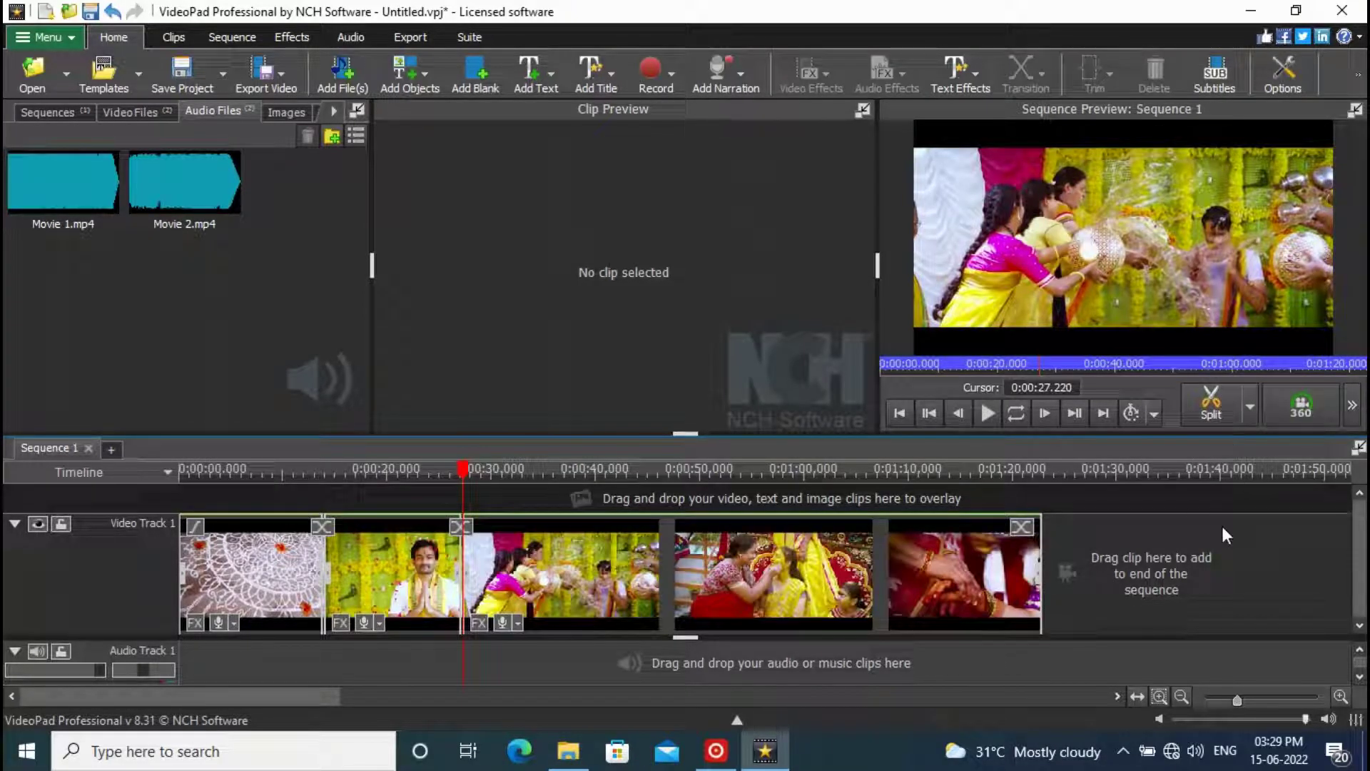
key(space)
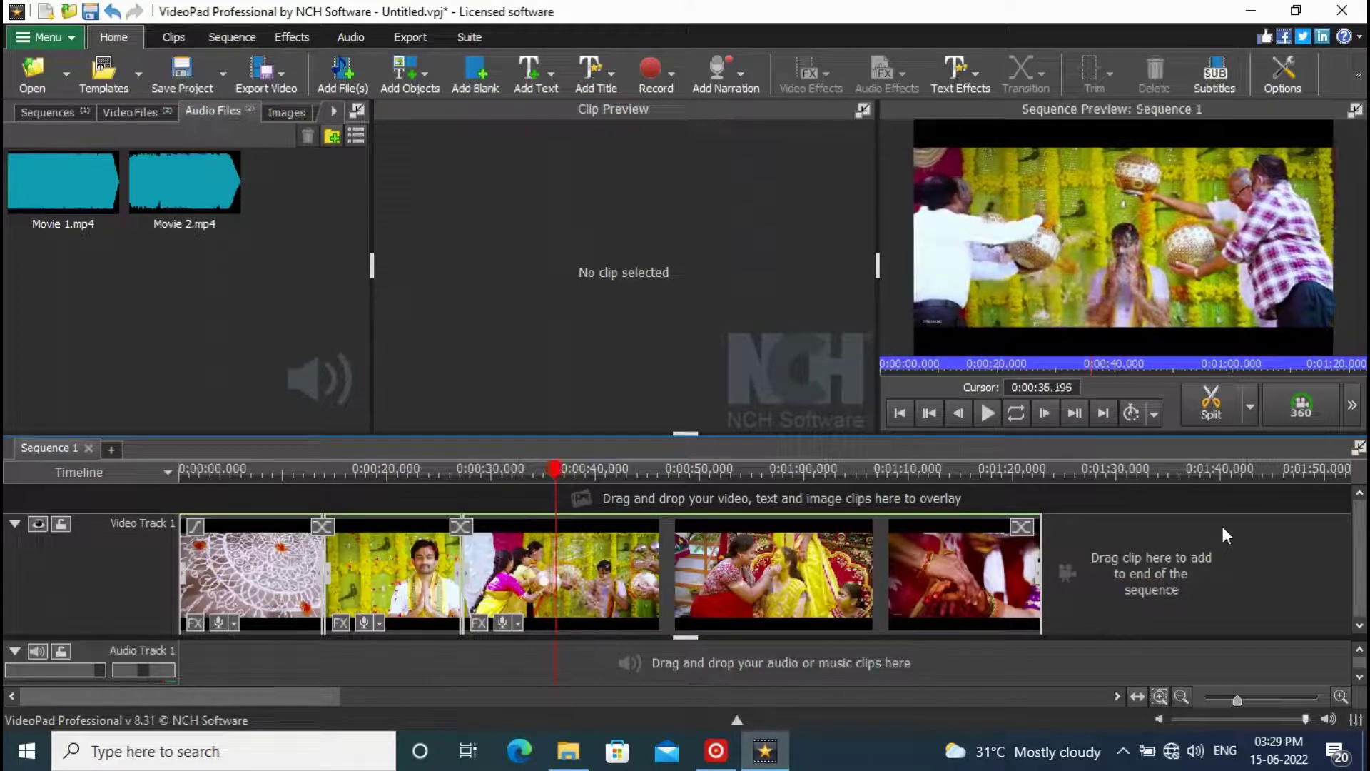
key(space)
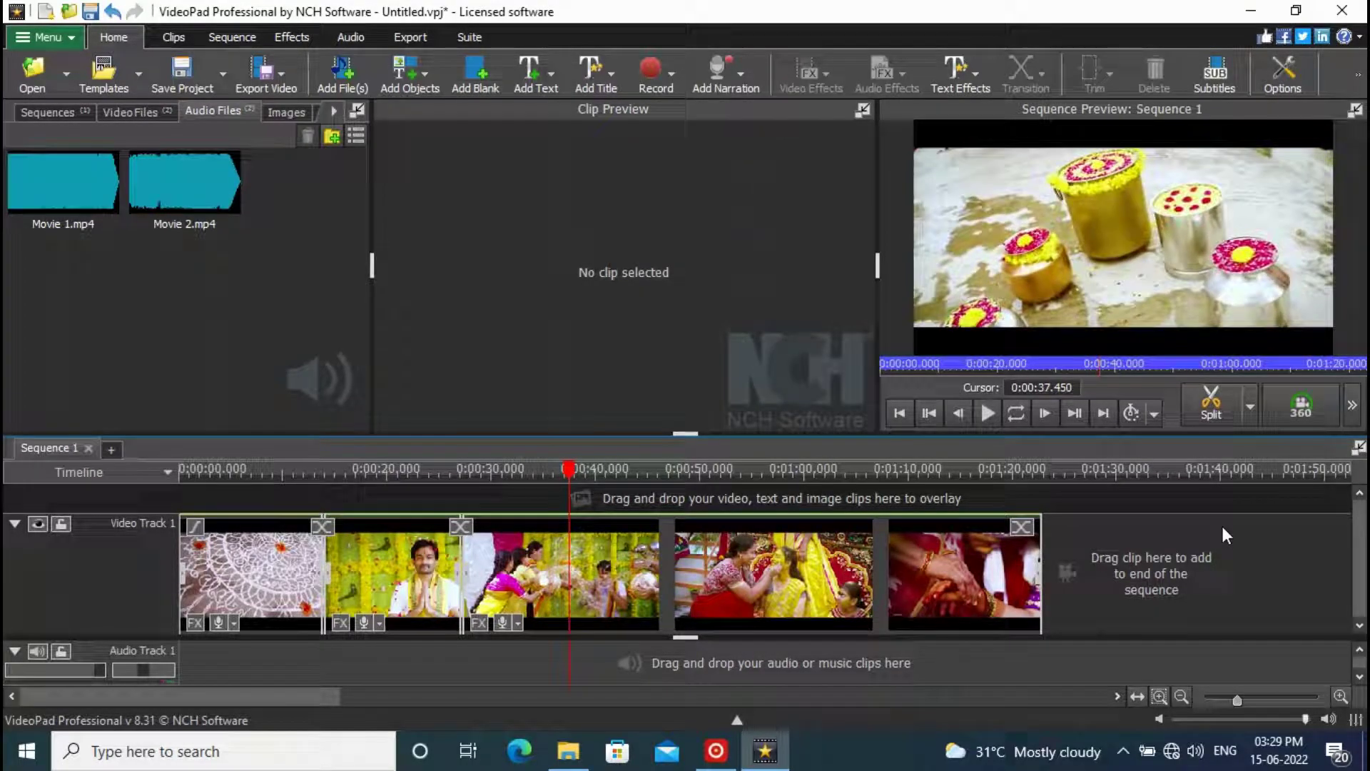
click(1213, 403)
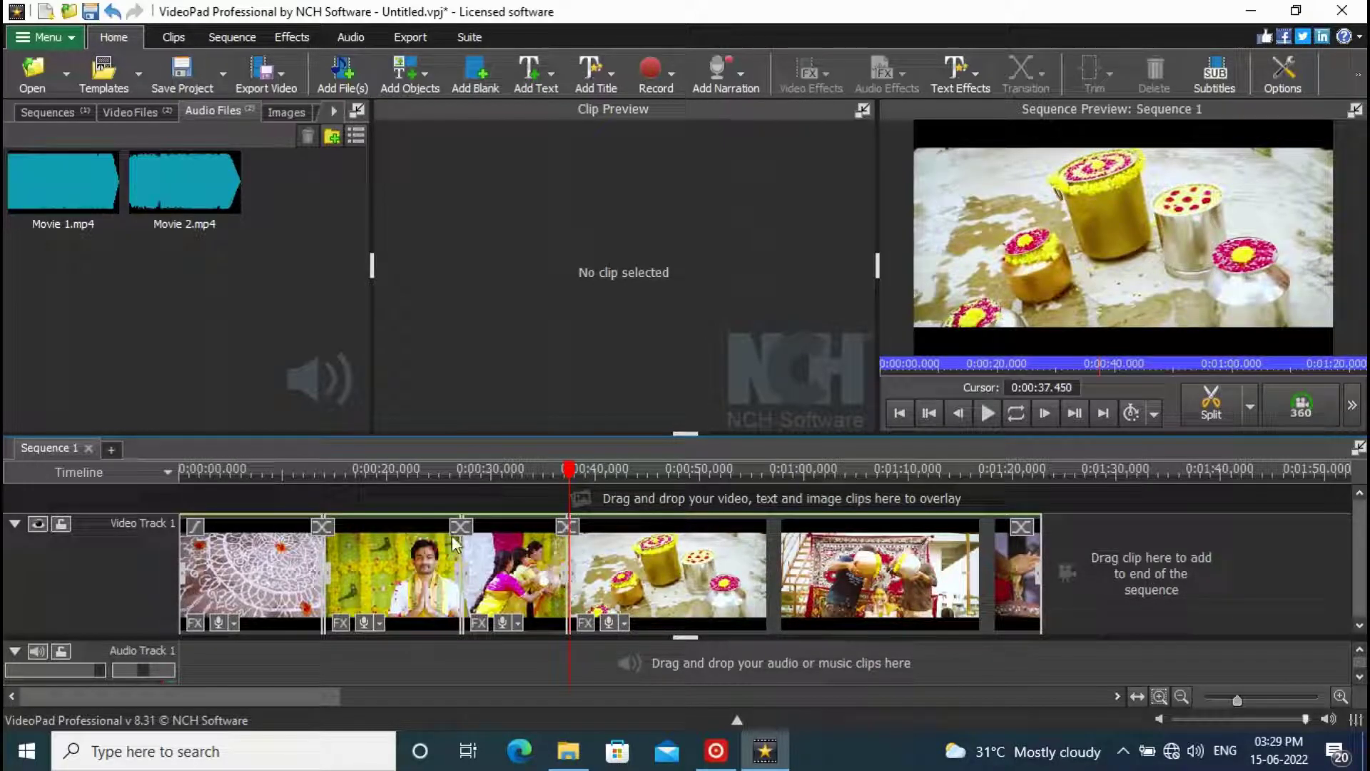
Step: Copy the video segment between the two newest splits and paste it as an insert at the end of Video Track 1
right_click(497, 554)
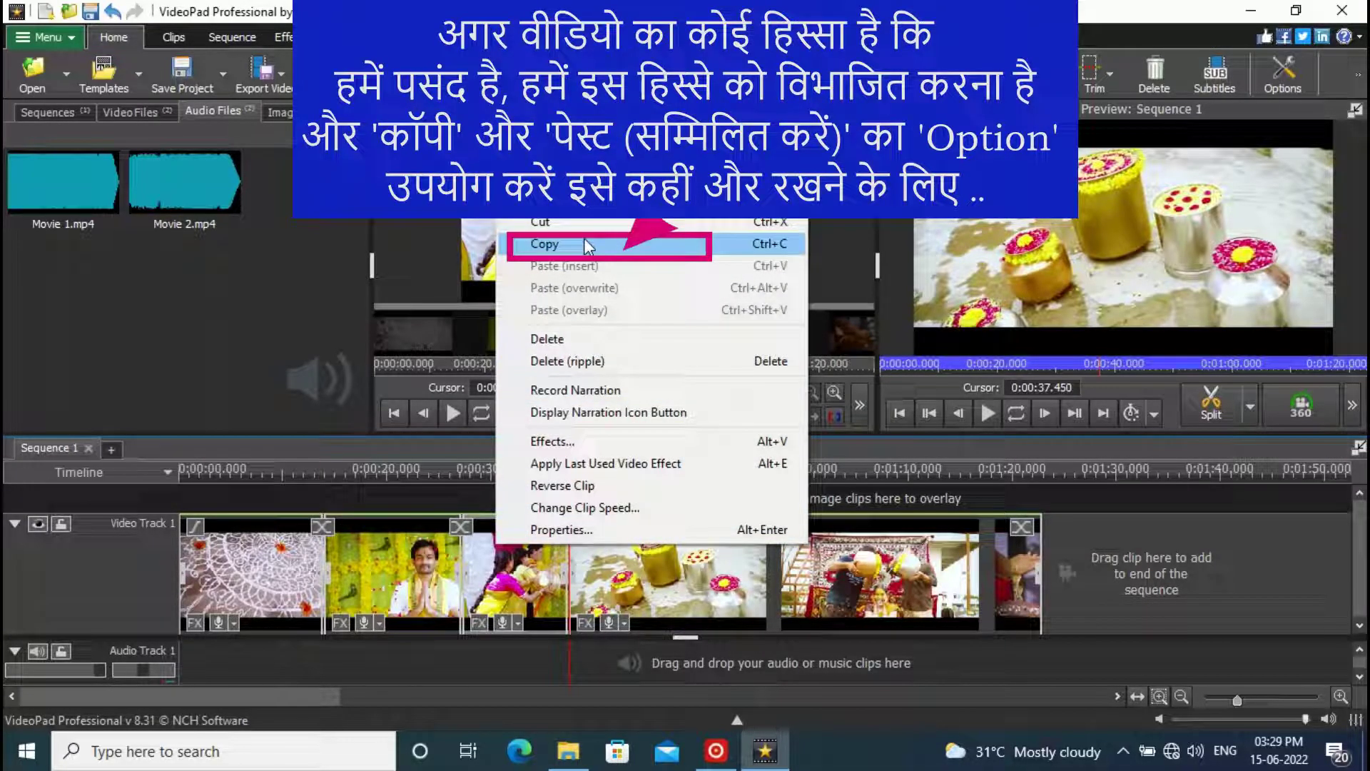
click(586, 245)
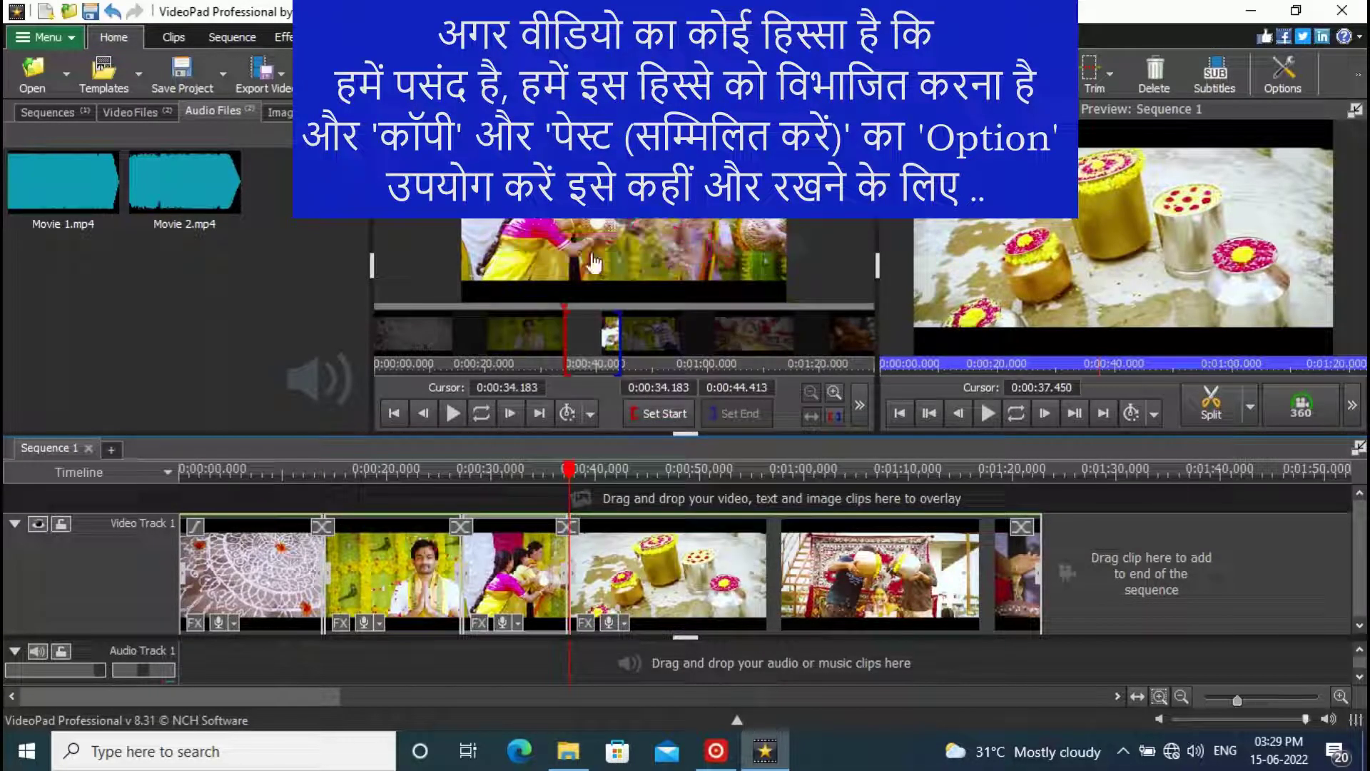
click(1072, 475)
click(896, 412)
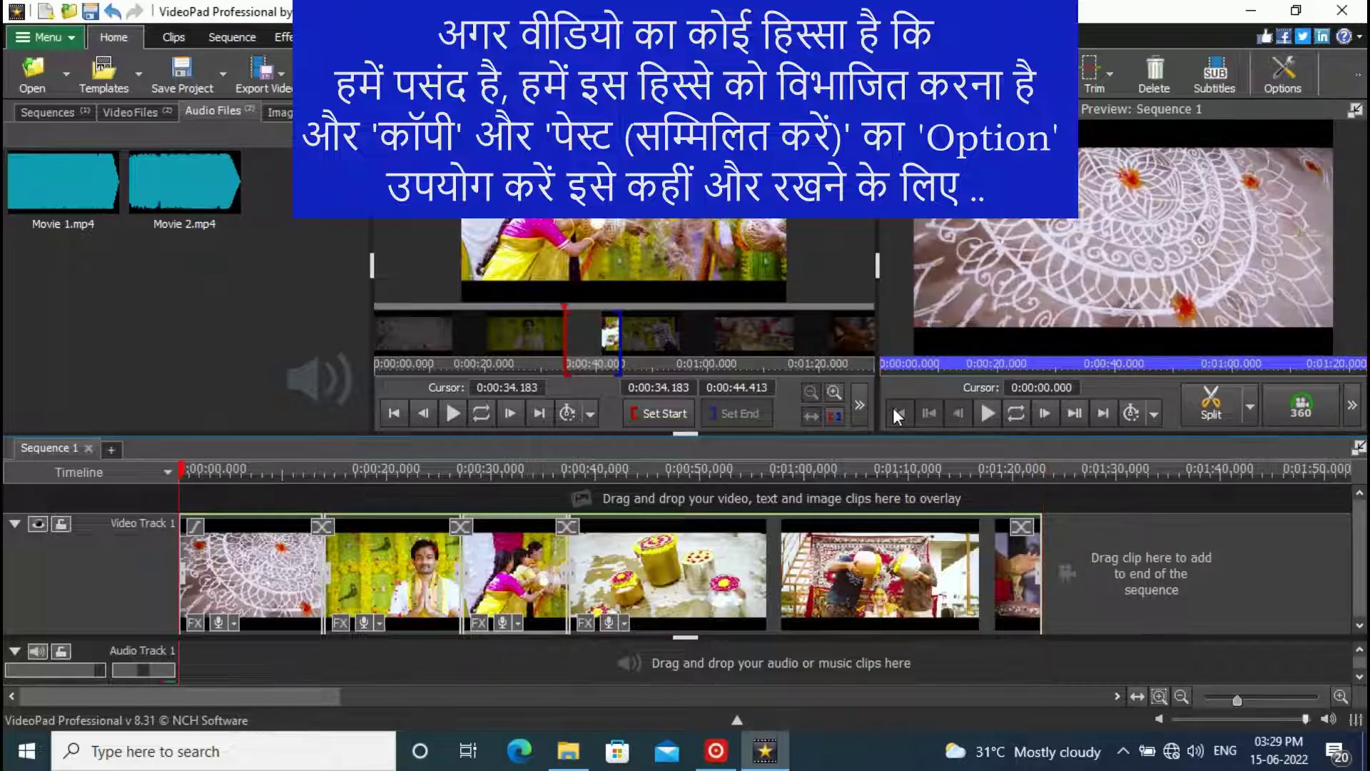
click(1099, 417)
right_click(1095, 550)
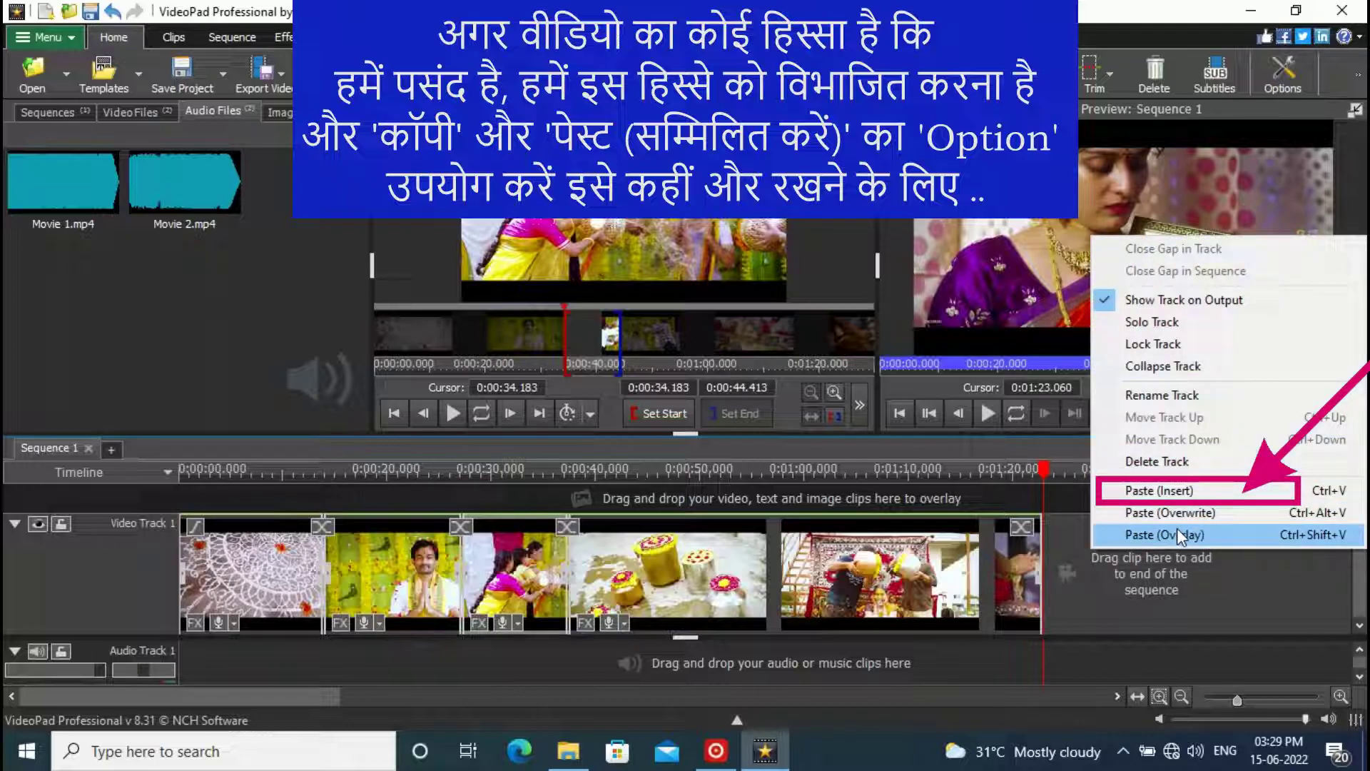
click(1183, 493)
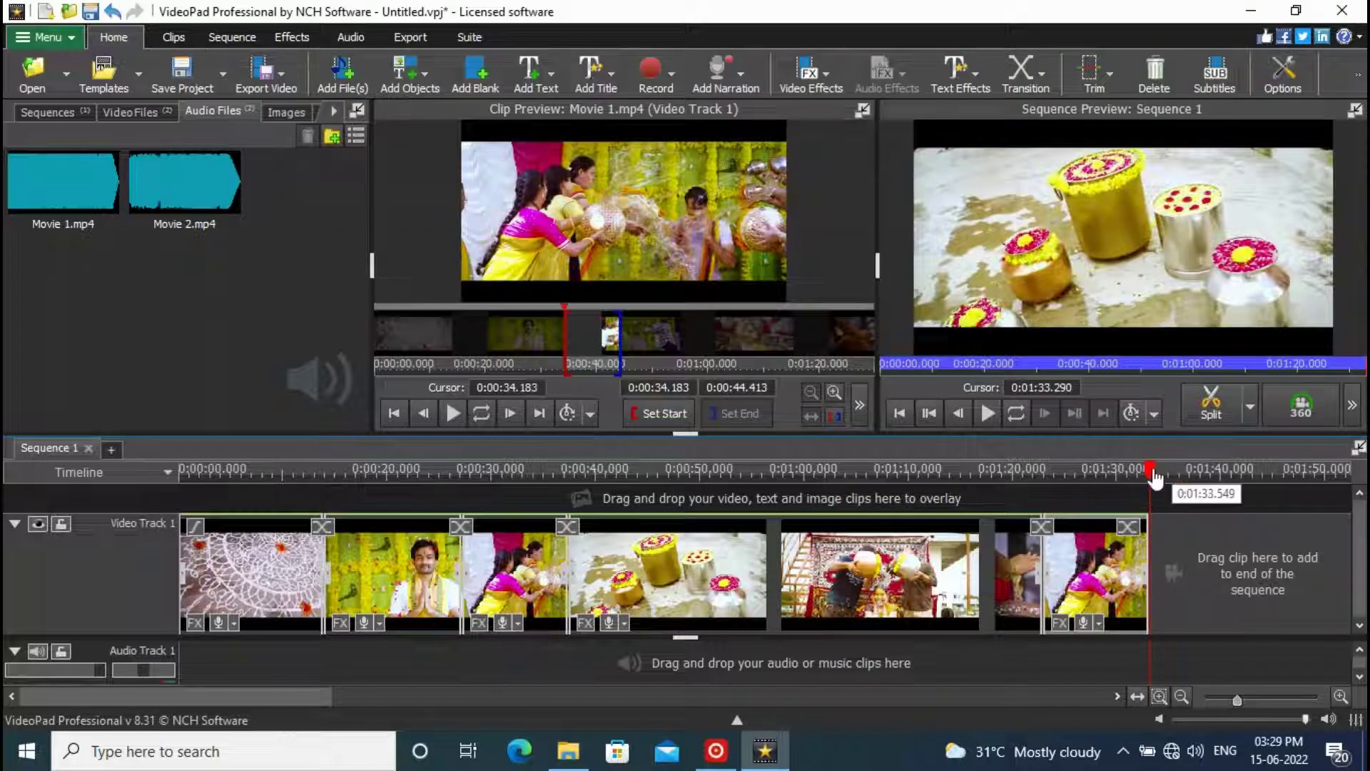
Step: Scrub through the original segment and its pasted copy at the sequence end to compare them
click(541, 473)
drag(545, 480, 495, 491)
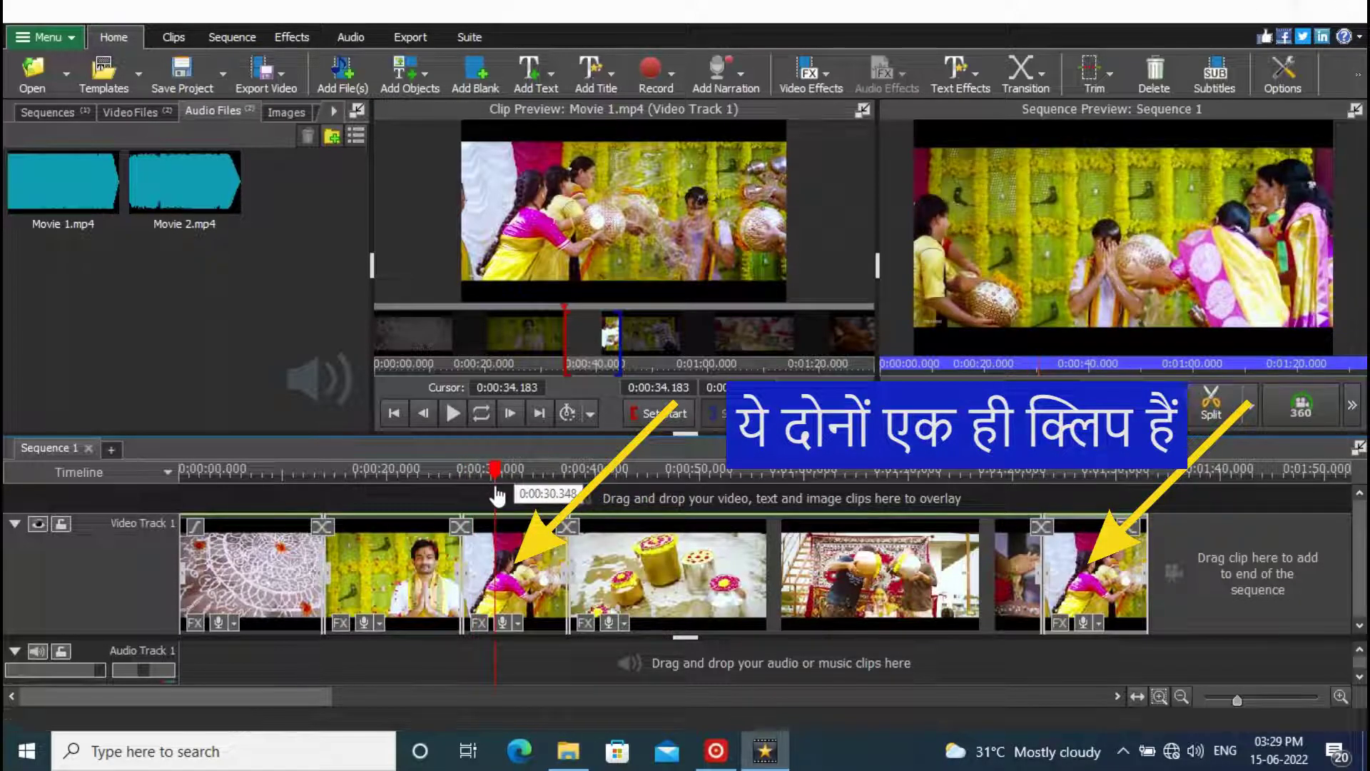
click(1048, 469)
drag(1057, 485, 1088, 491)
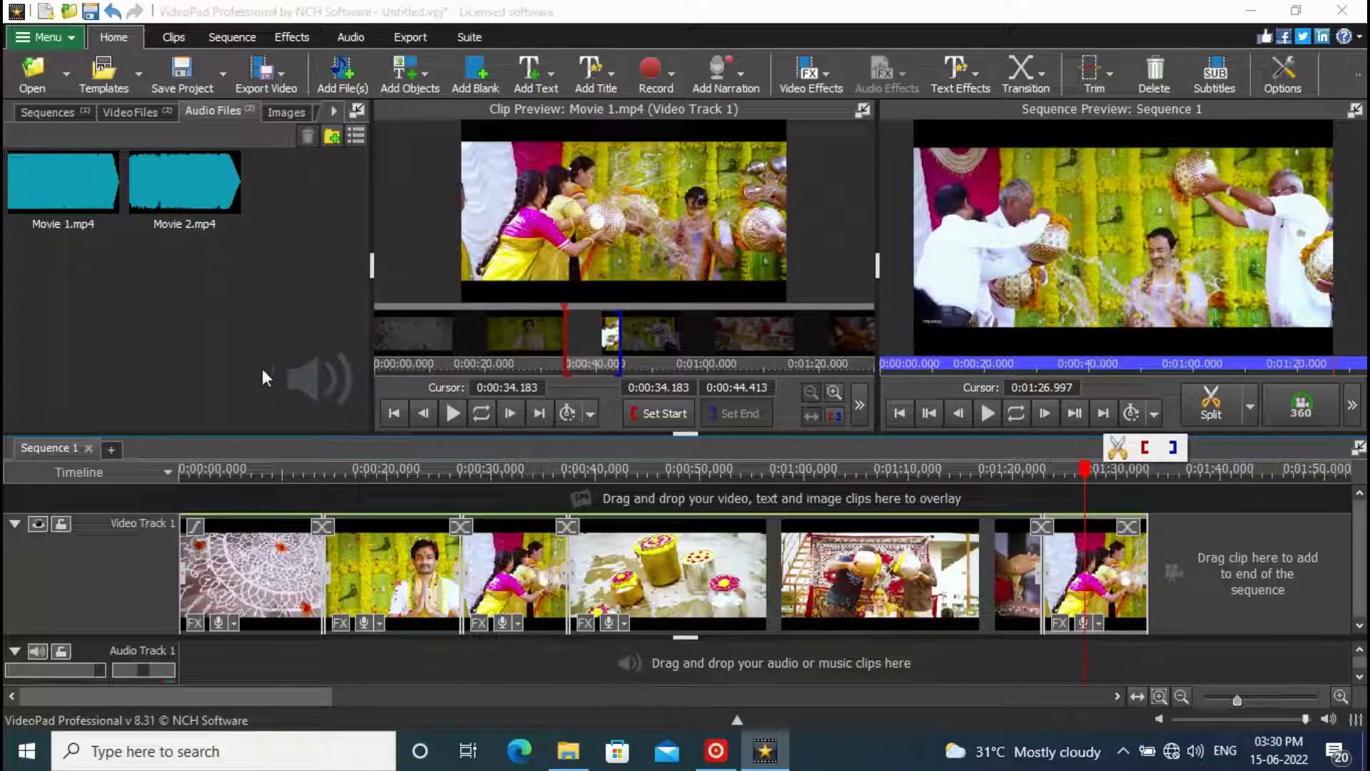
Step: Add the Movie 2.mp4 video to the end of Video Track 1 and scrub the sequence into it
click(131, 111)
drag(193, 181, 999, 555)
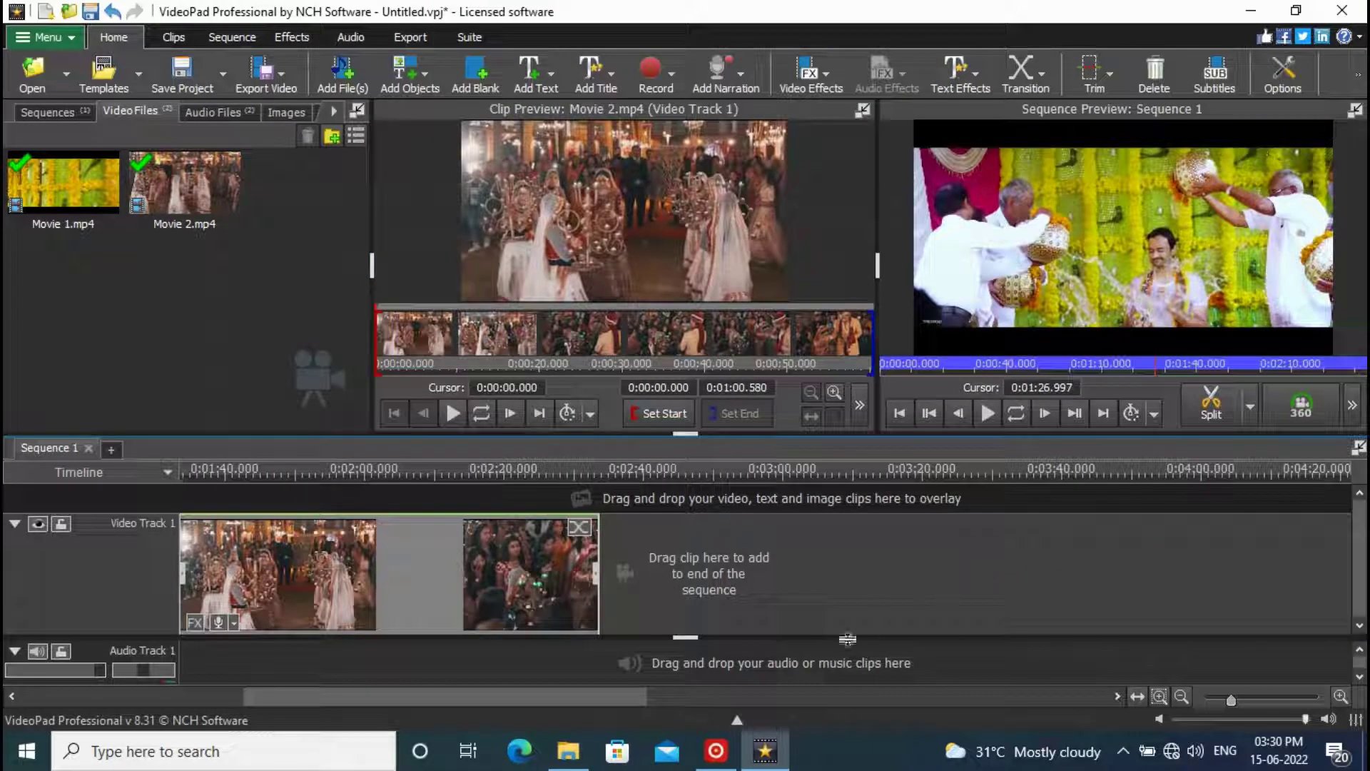
drag(306, 704, 70, 700)
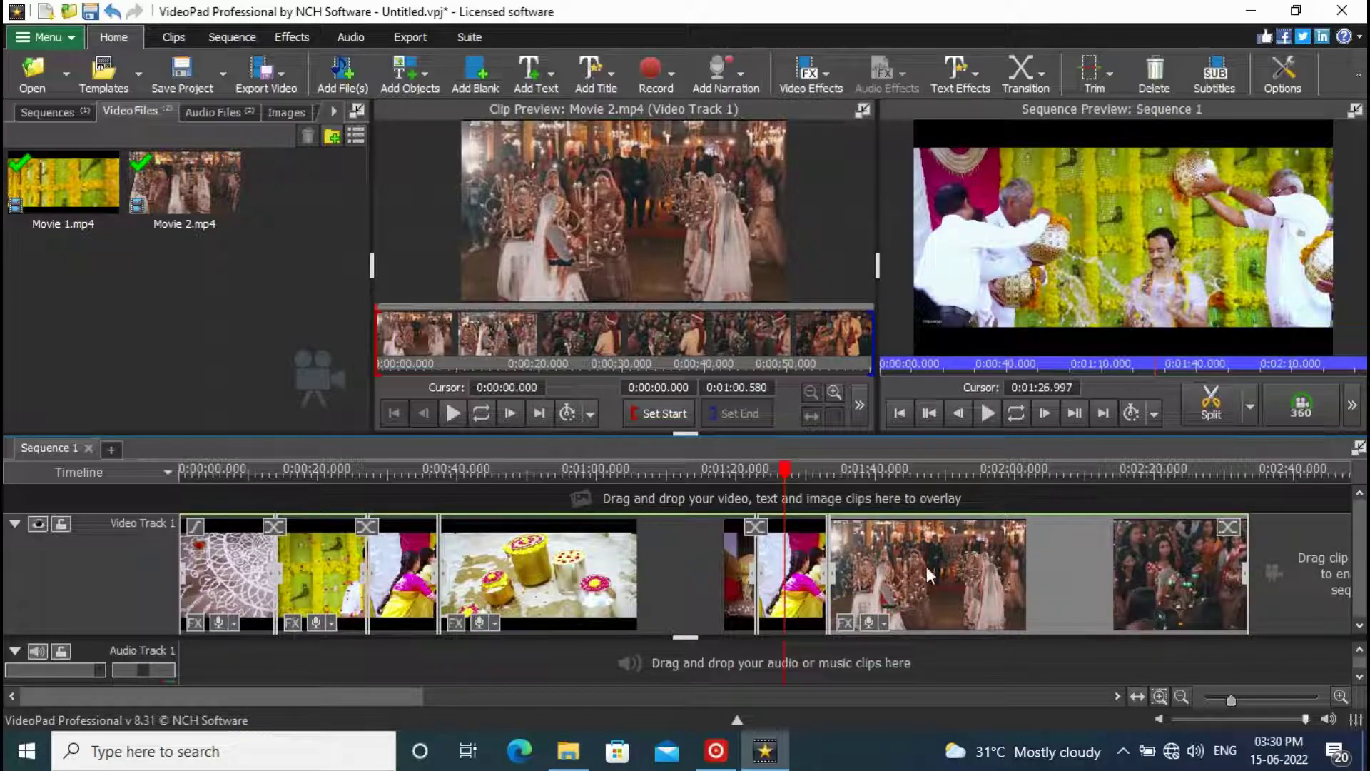
drag(783, 475, 882, 473)
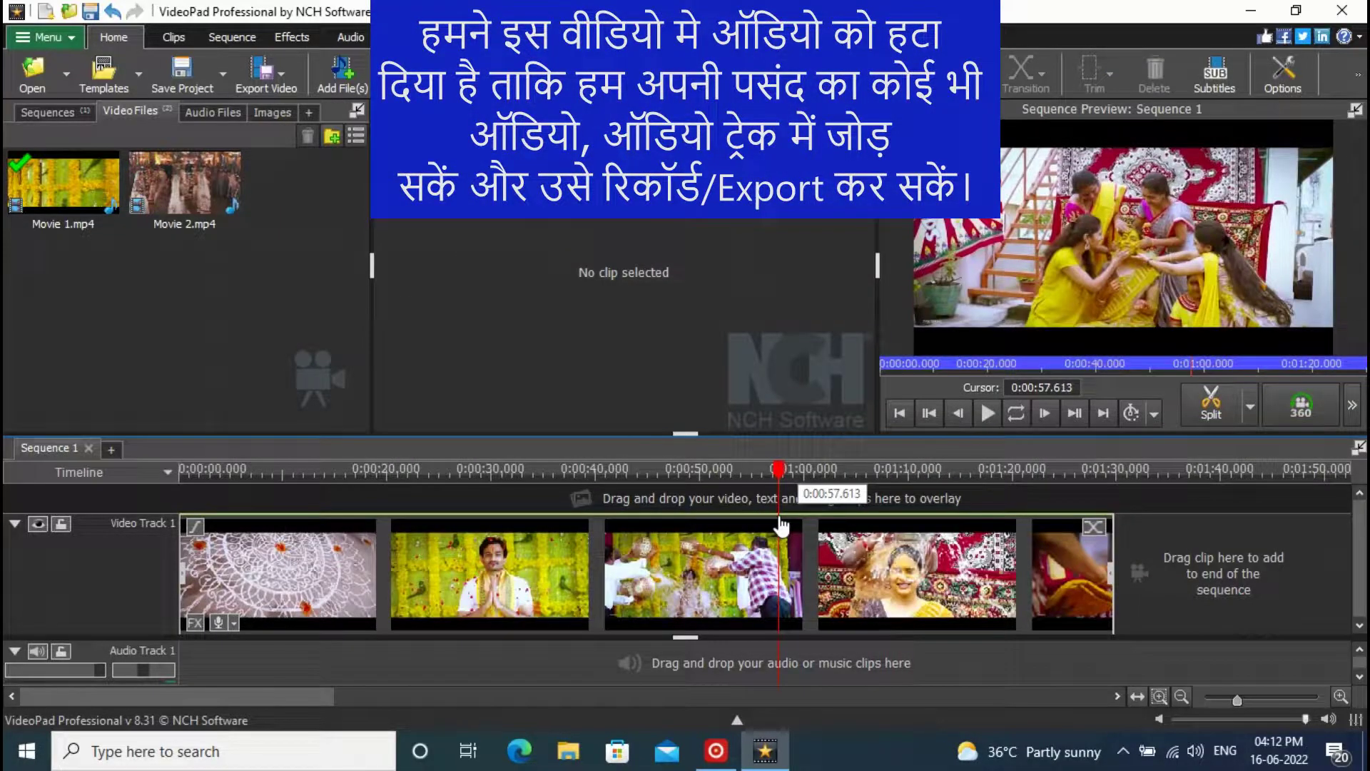
Step: Split the Movie 1.mp4 clip on Video Track 1 at 0:00:57.613 and at 0:01:10.234
mouse_move(778, 514)
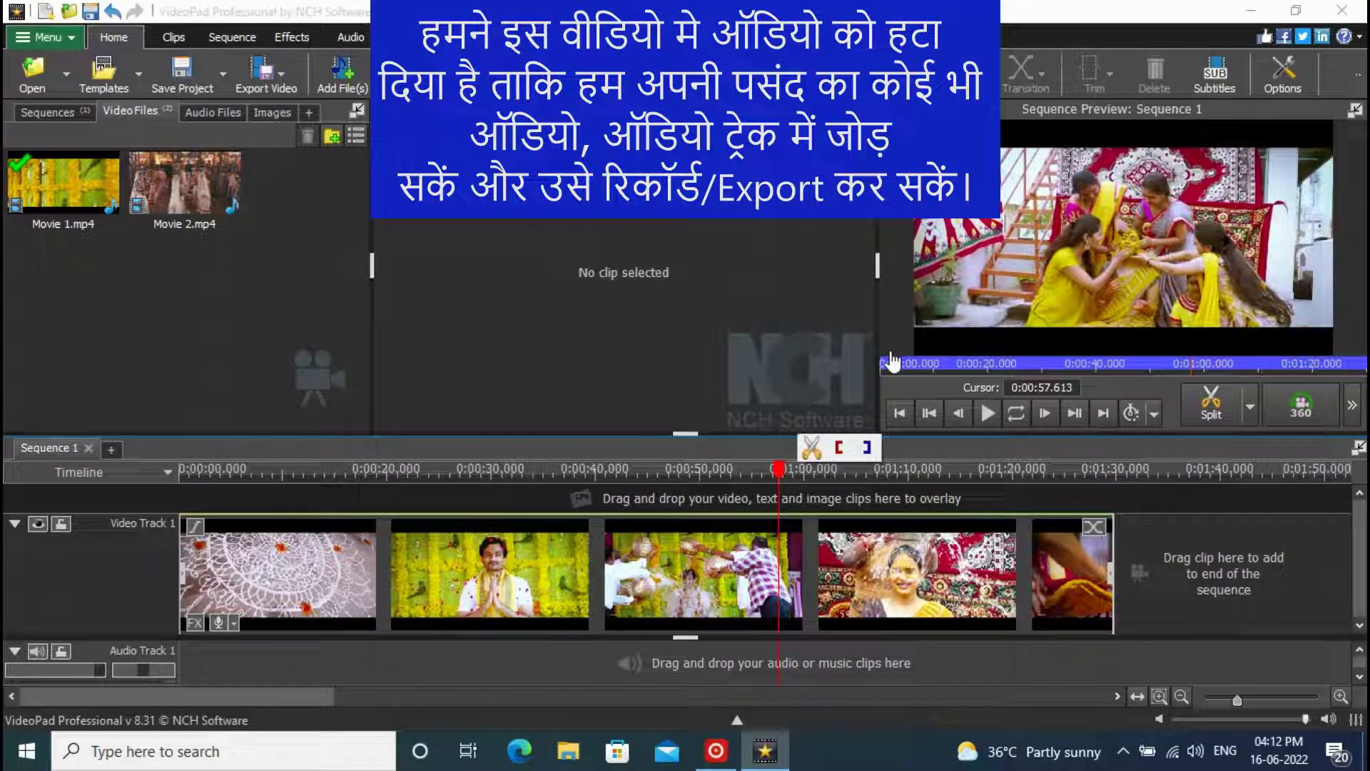
click(1211, 406)
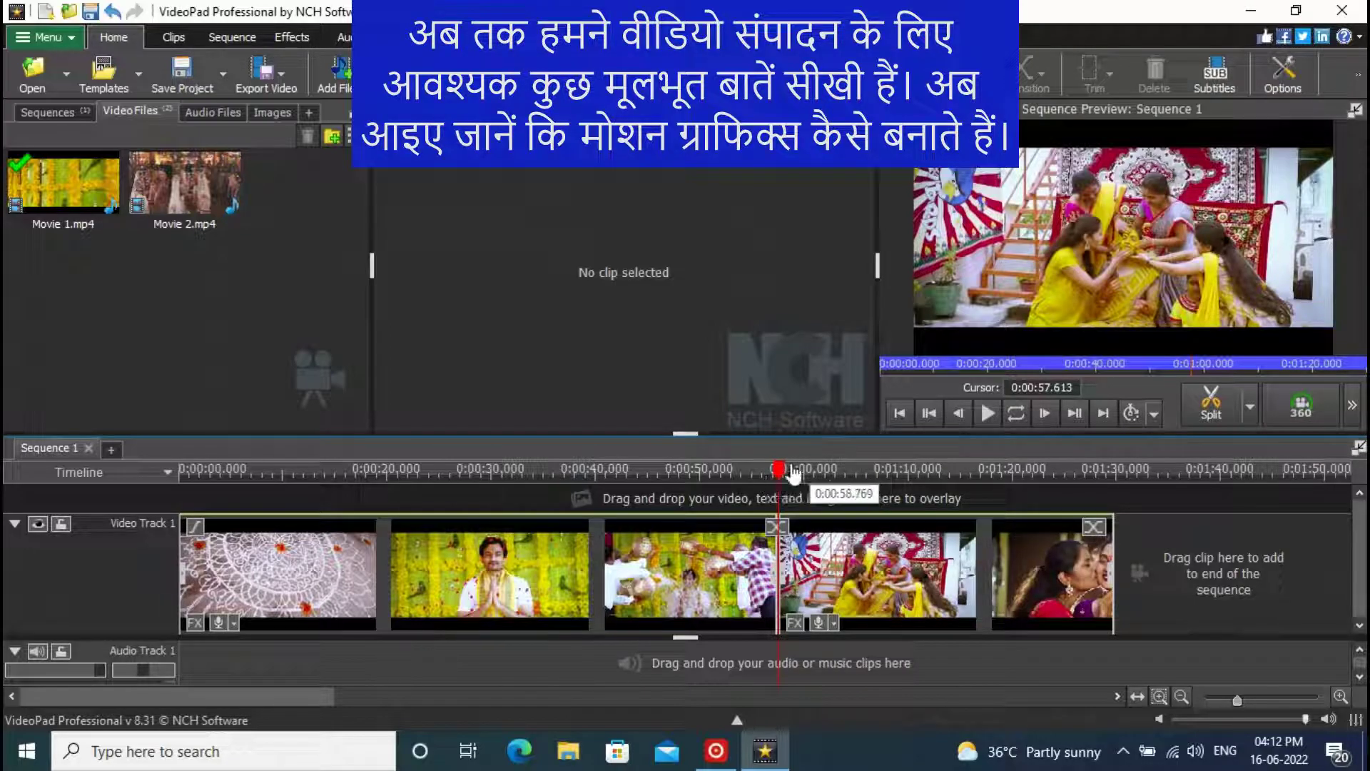
drag(778, 482, 857, 484)
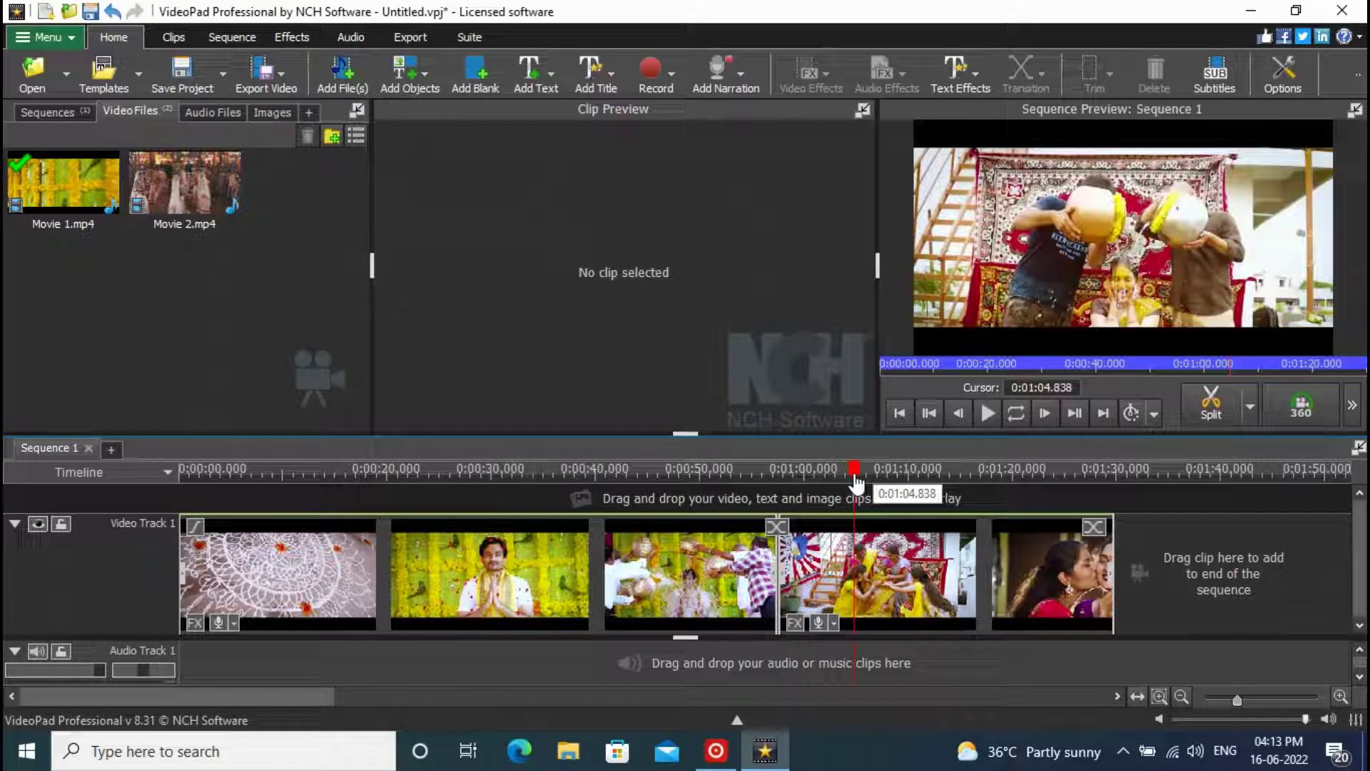
drag(856, 484, 914, 491)
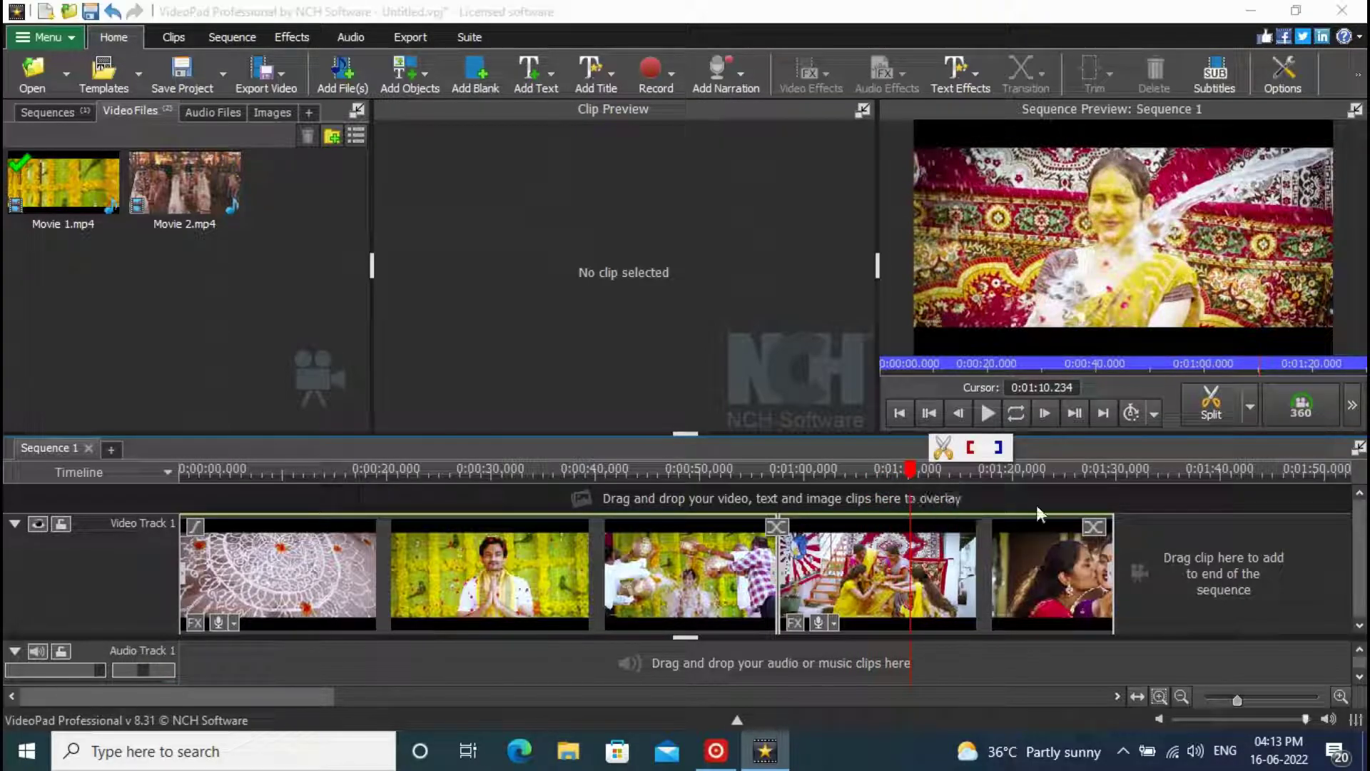
click(1213, 409)
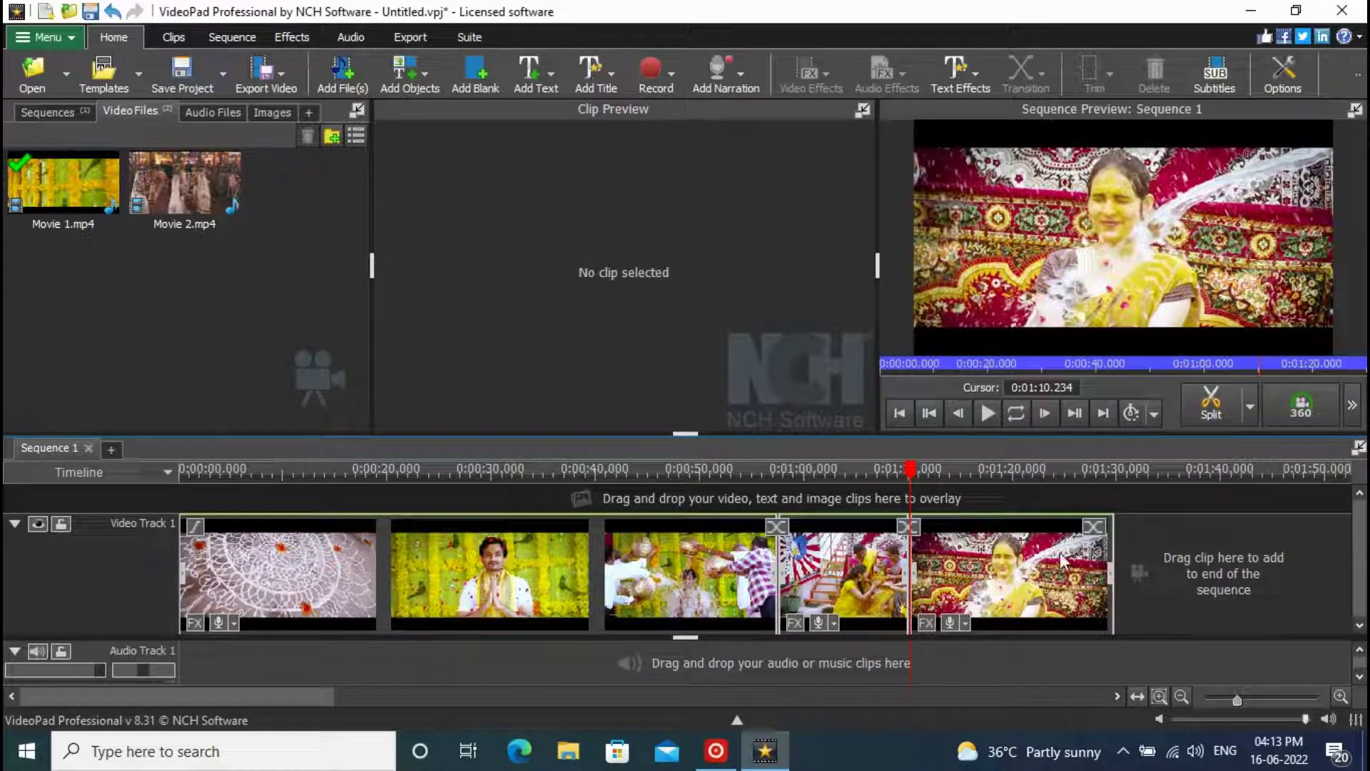
Step: Delete the video segments after and before the middle one without rippling, and close the gap in Video Track 1
right_click(1008, 561)
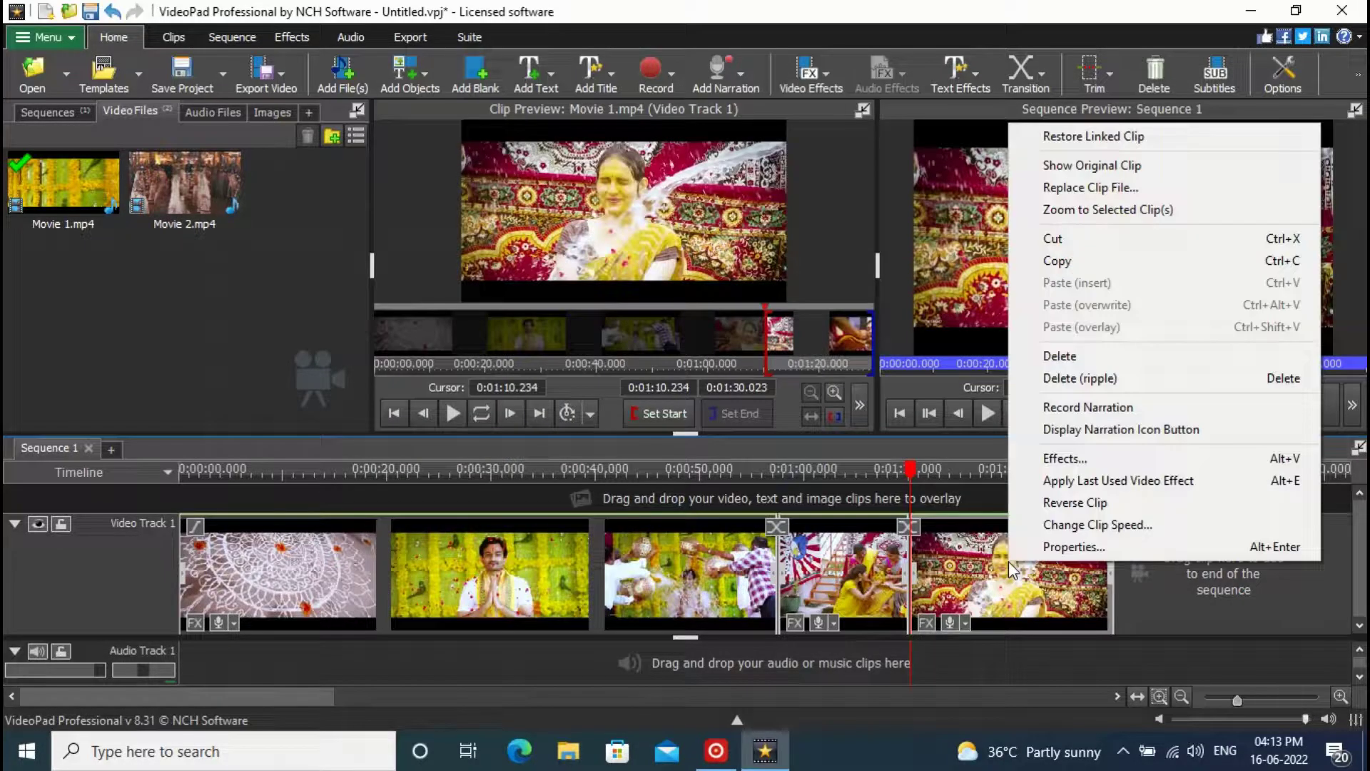
click(1062, 356)
right_click(628, 605)
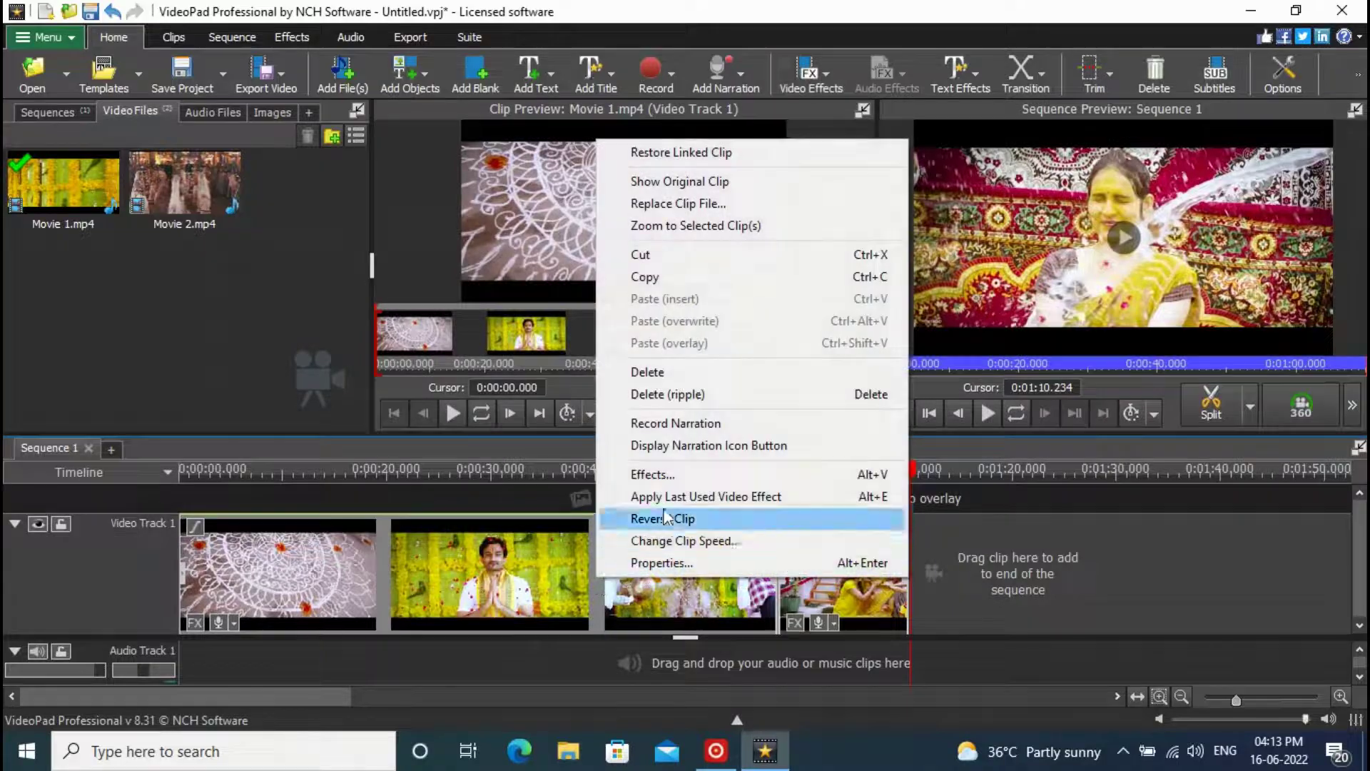
click(714, 372)
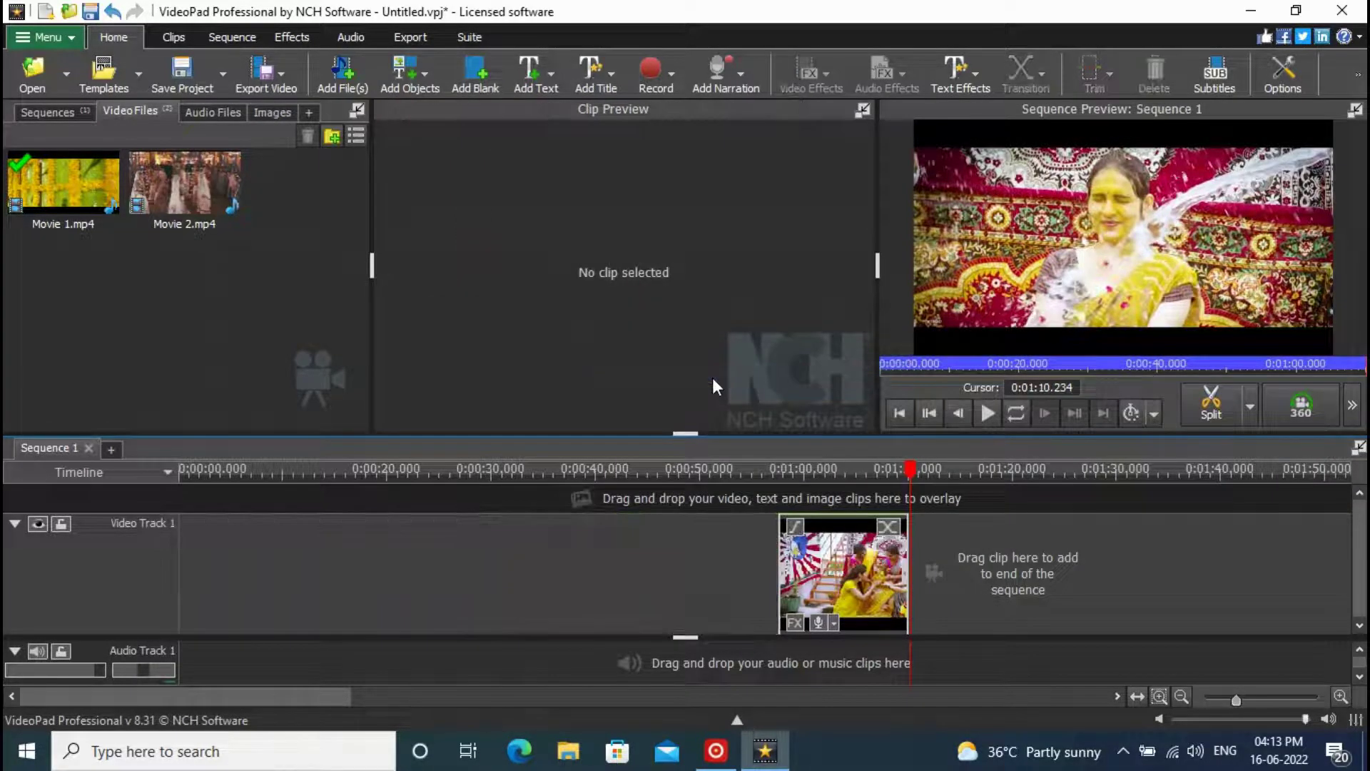
right_click(662, 571)
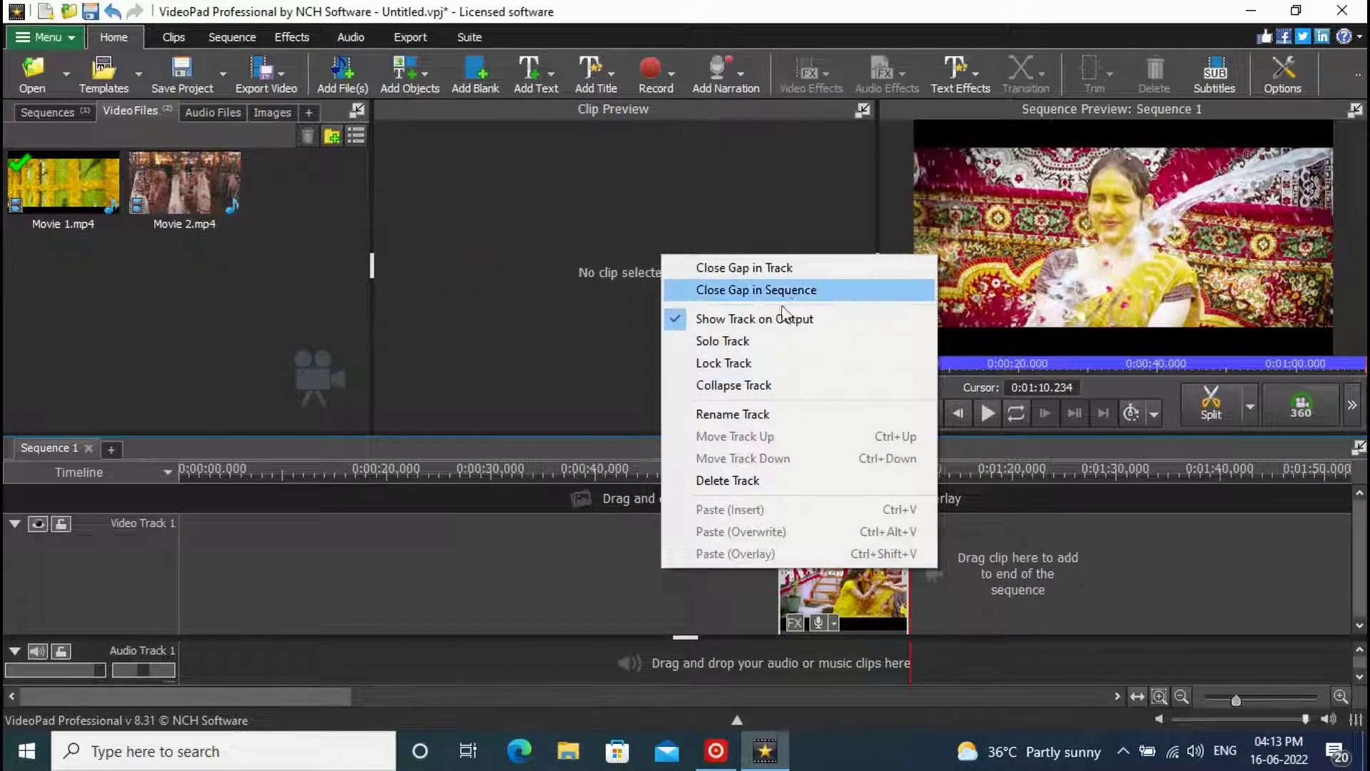
click(785, 269)
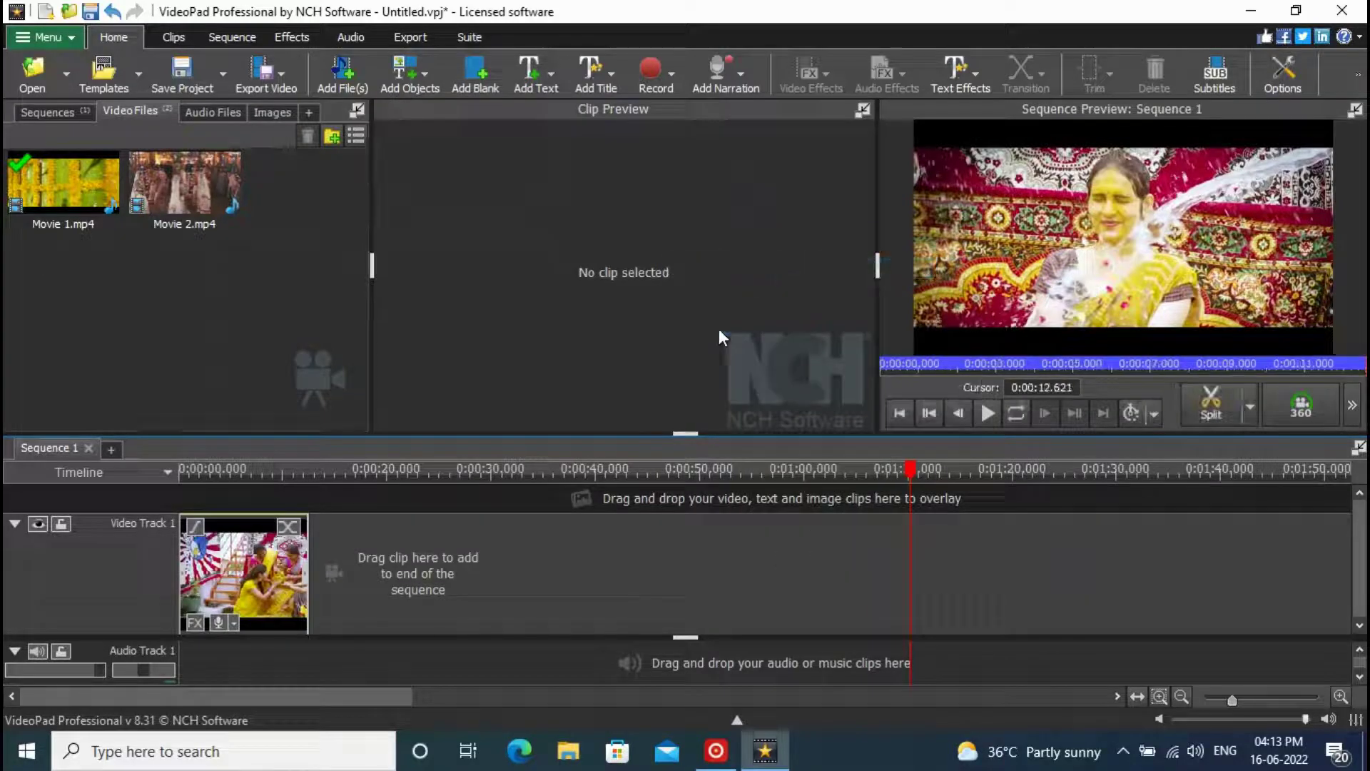
click(496, 623)
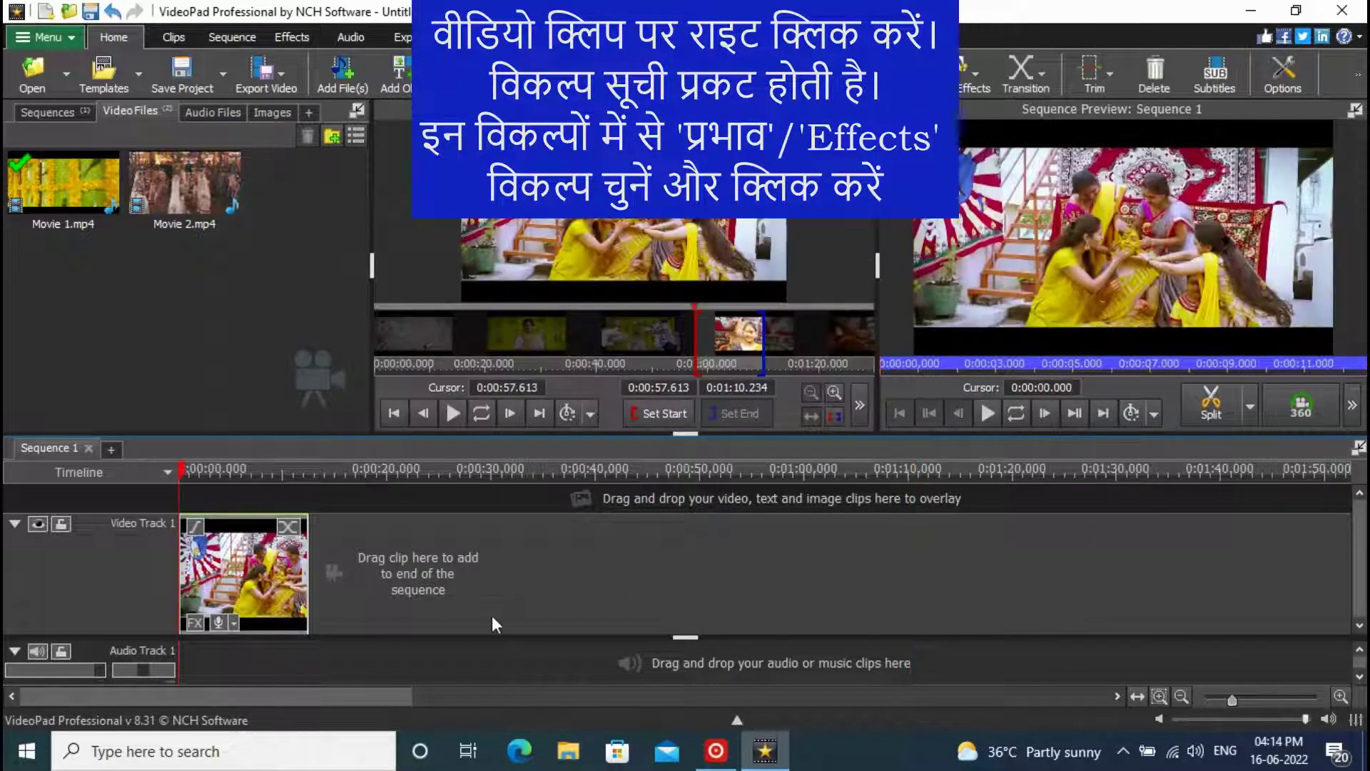
Step: Add the Scale effect to the Movie 1.mp4 clip on Video Track 1, with the effects animation timeline expanded
right_click(232, 578)
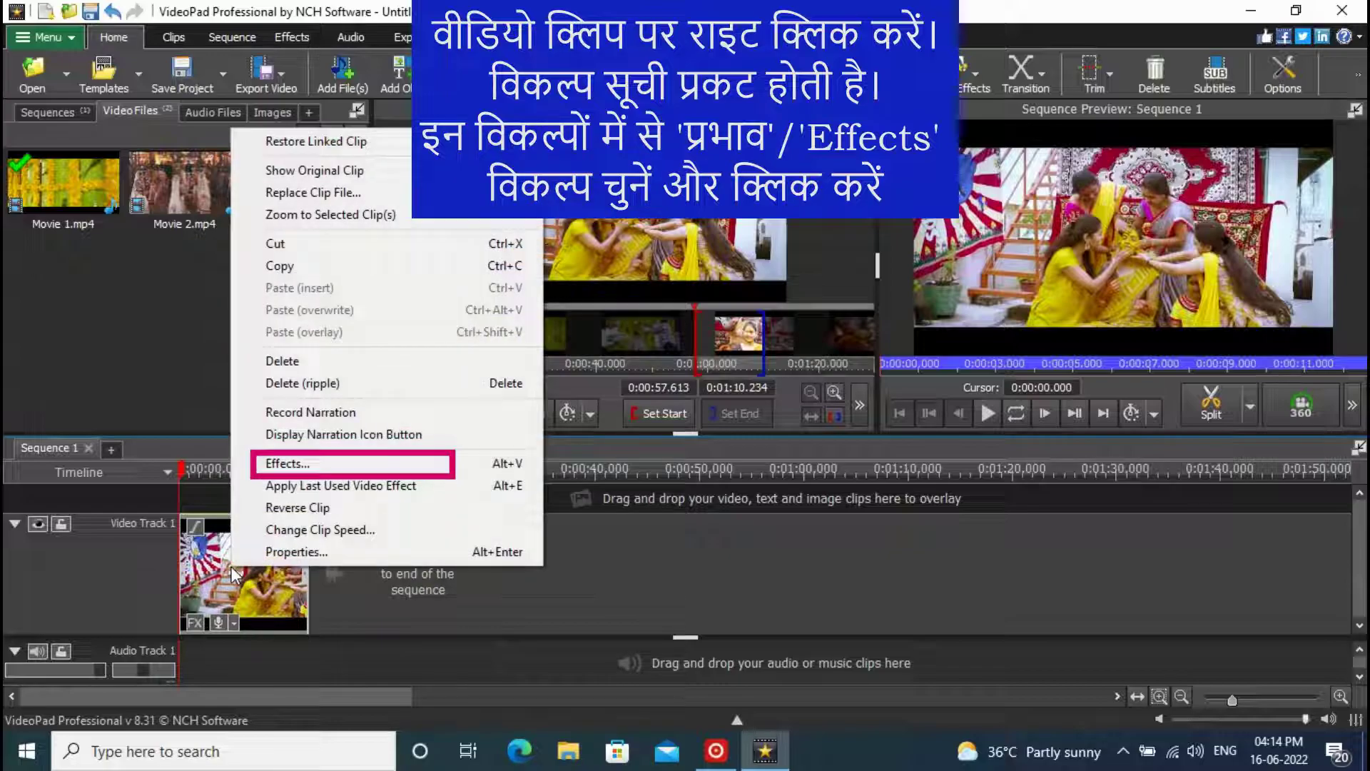
click(298, 462)
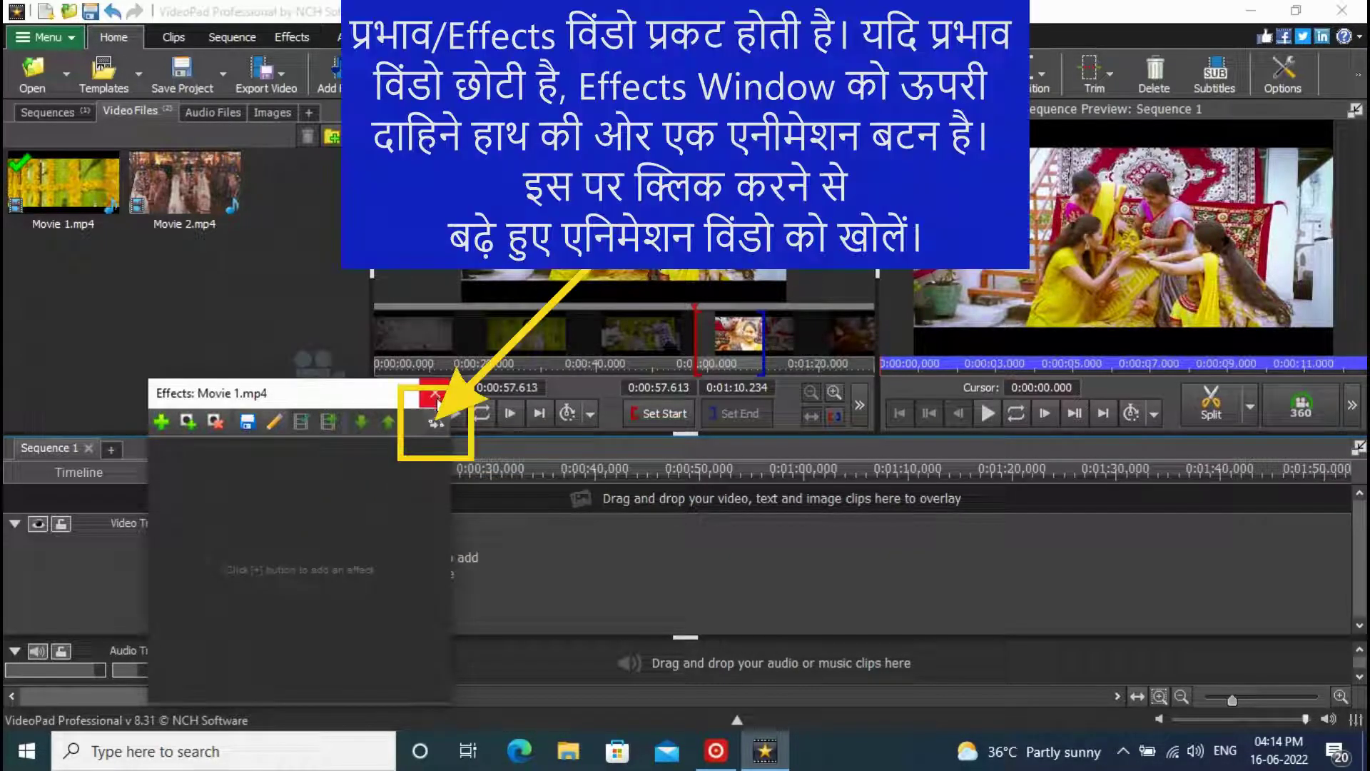
click(440, 422)
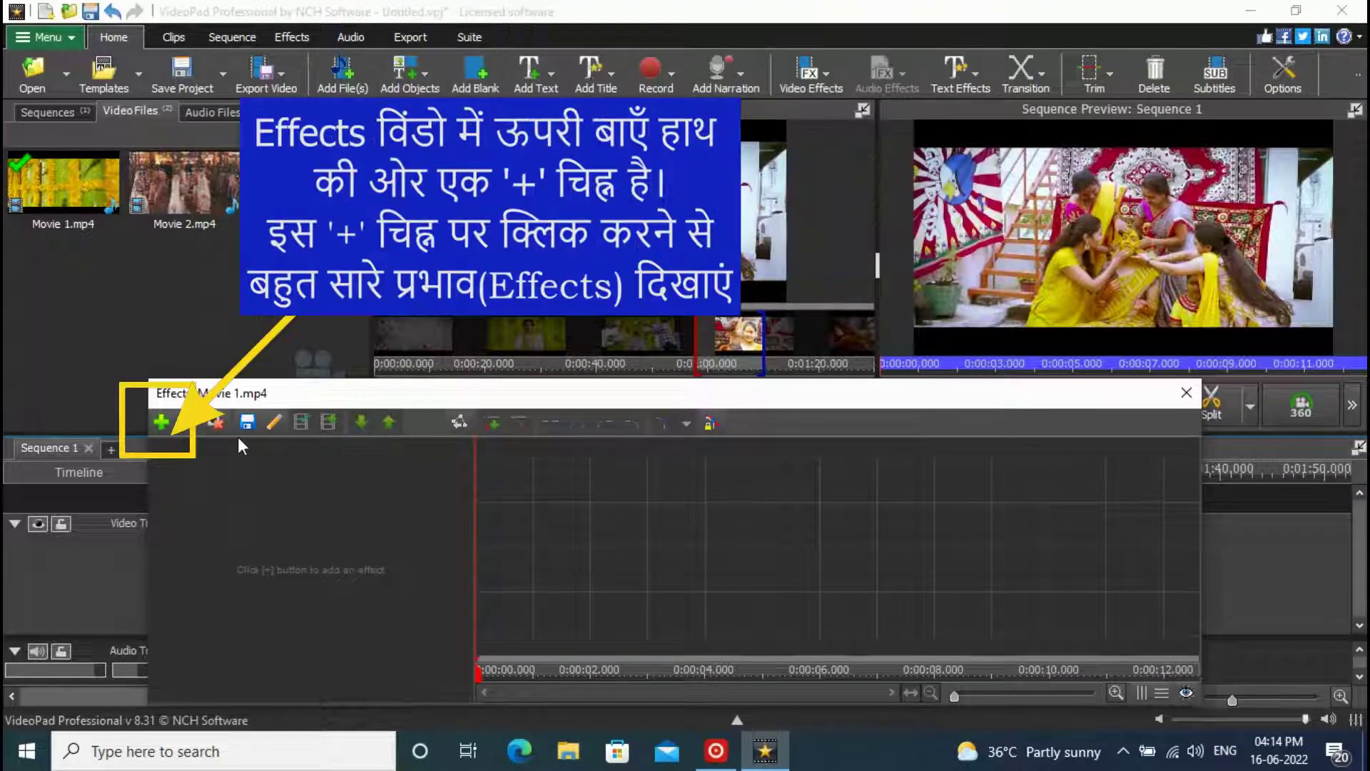
click(164, 422)
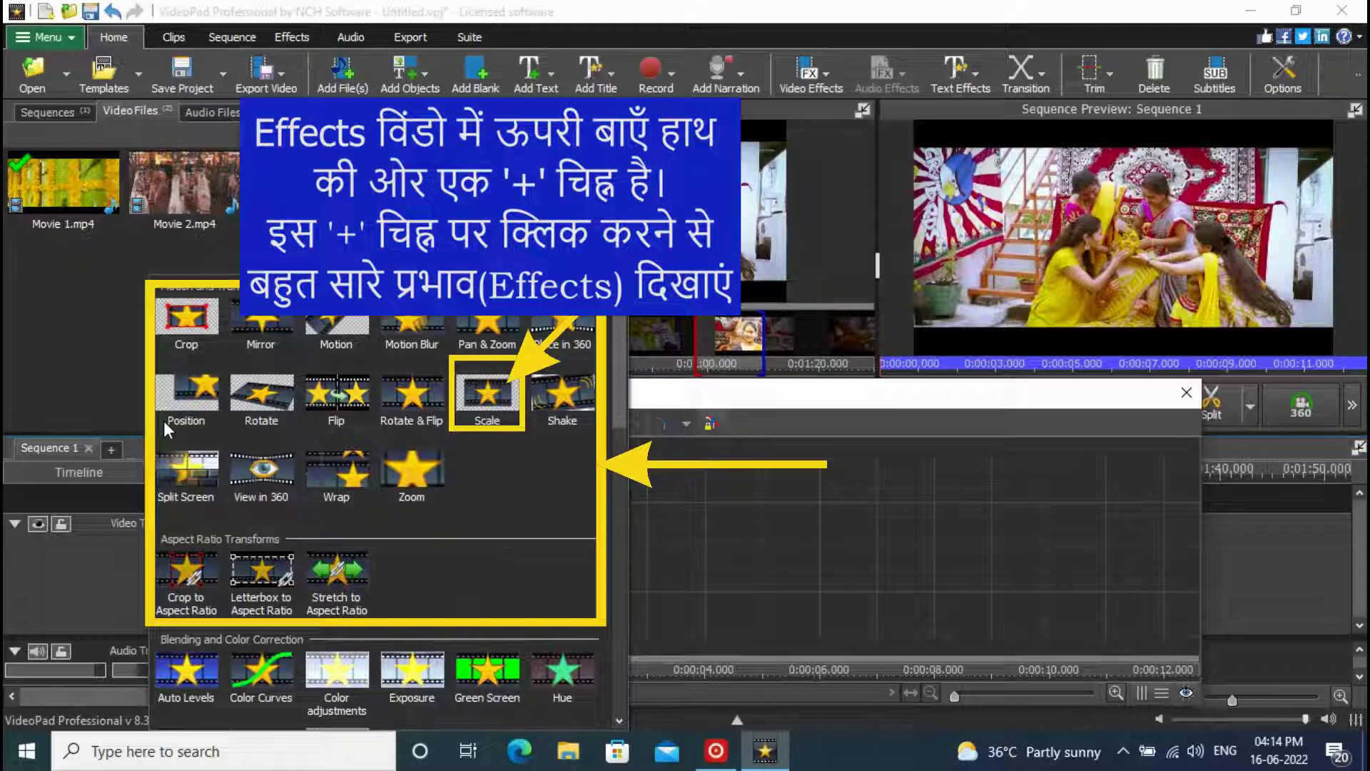
click(470, 393)
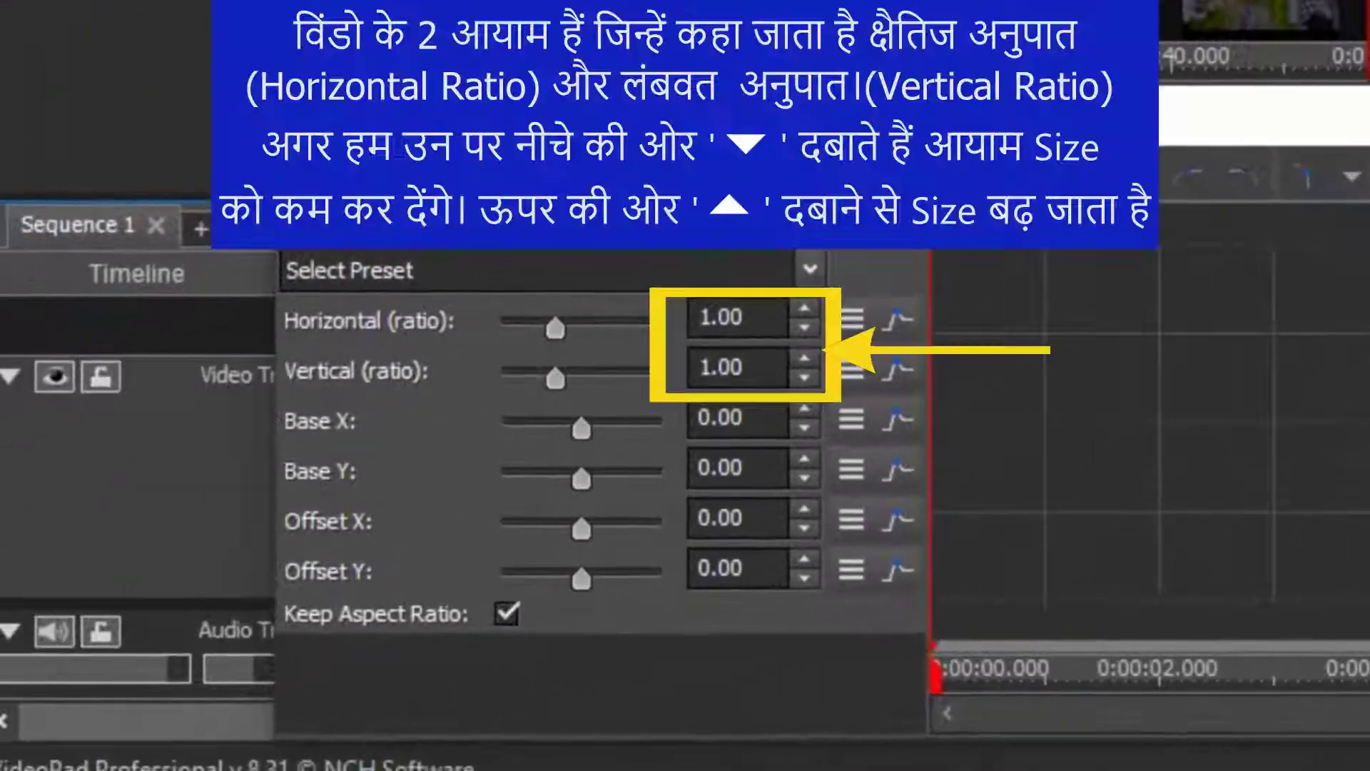
Step: Reduce the clip's horizontal and vertical scale ratios to 0.50, keeping the aspect ratio, and close the effects window
click(807, 329)
click(806, 330)
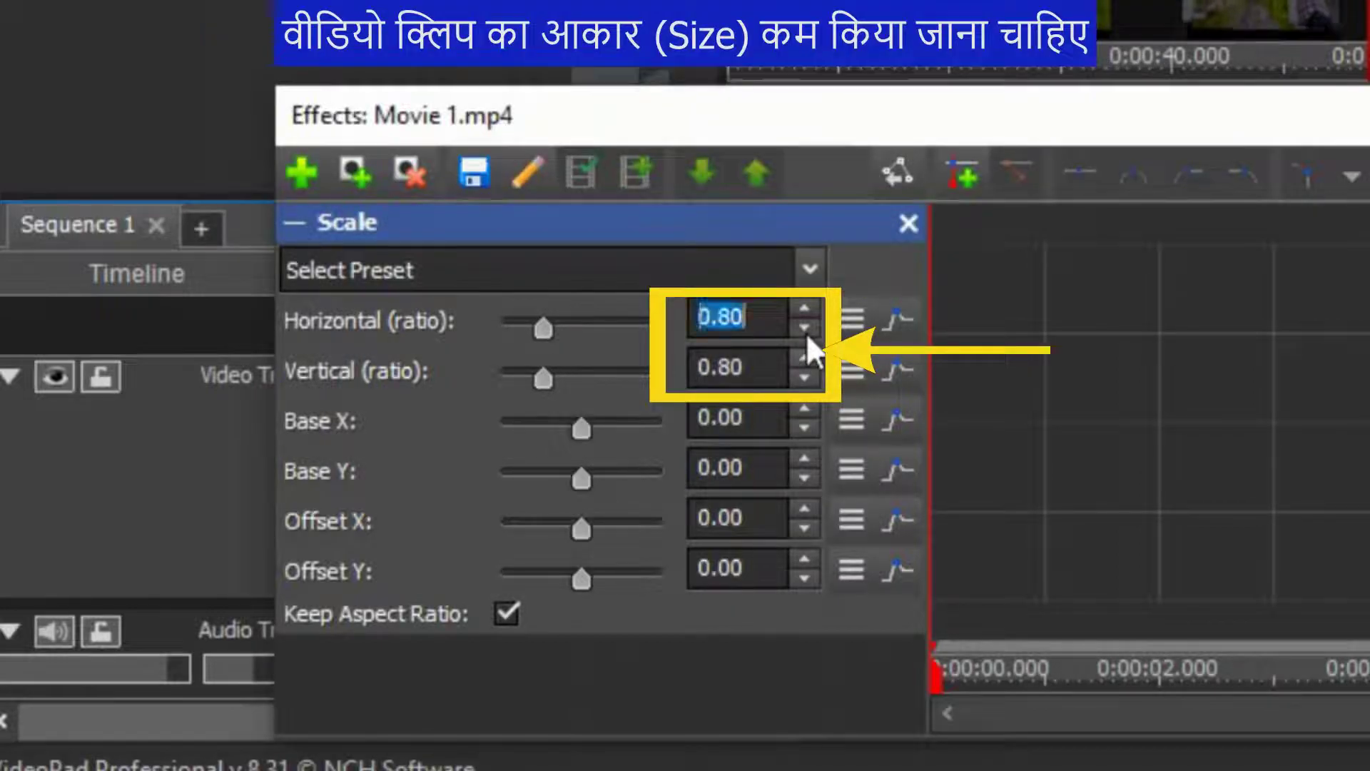
click(806, 329)
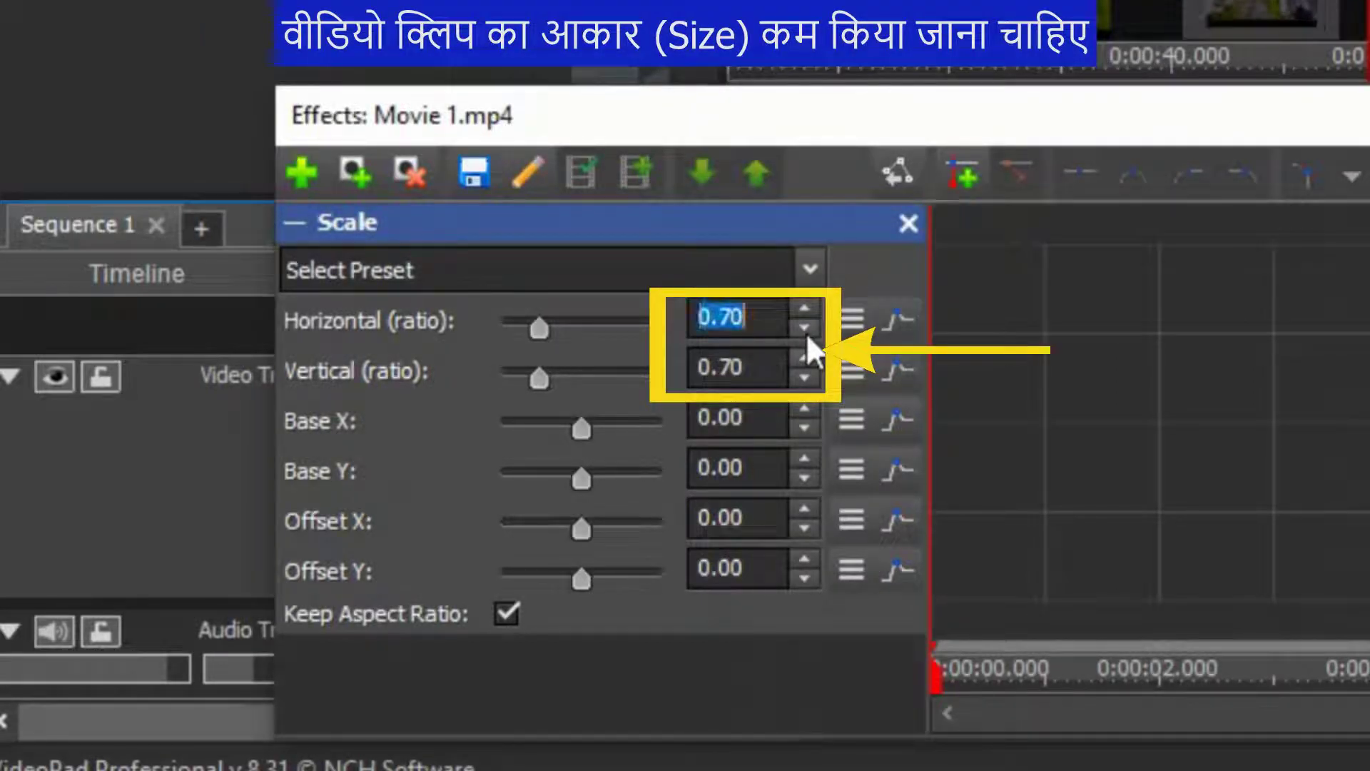
click(806, 329)
click(806, 330)
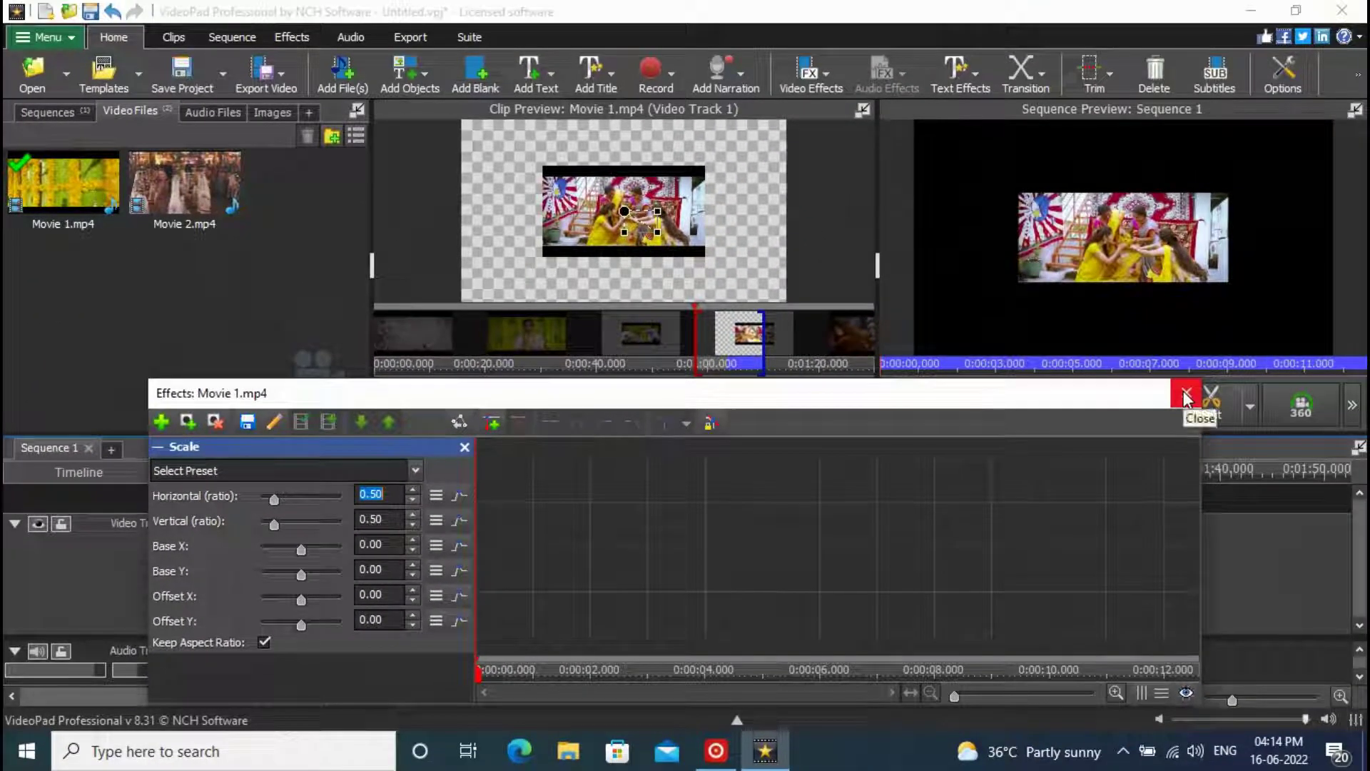
click(1185, 393)
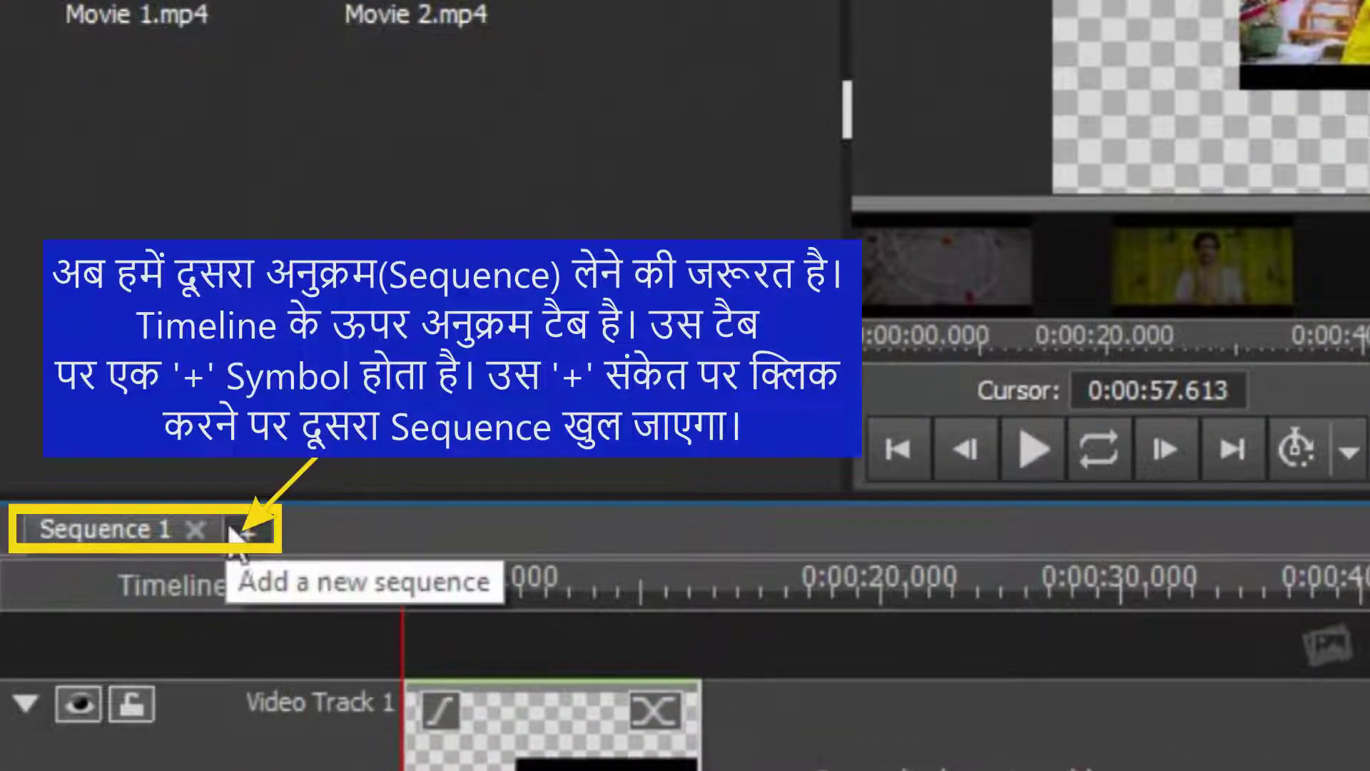
Step: Create a second sequence and place Sequence 1 from the sequences bin at the start of its Video Track 1
click(247, 543)
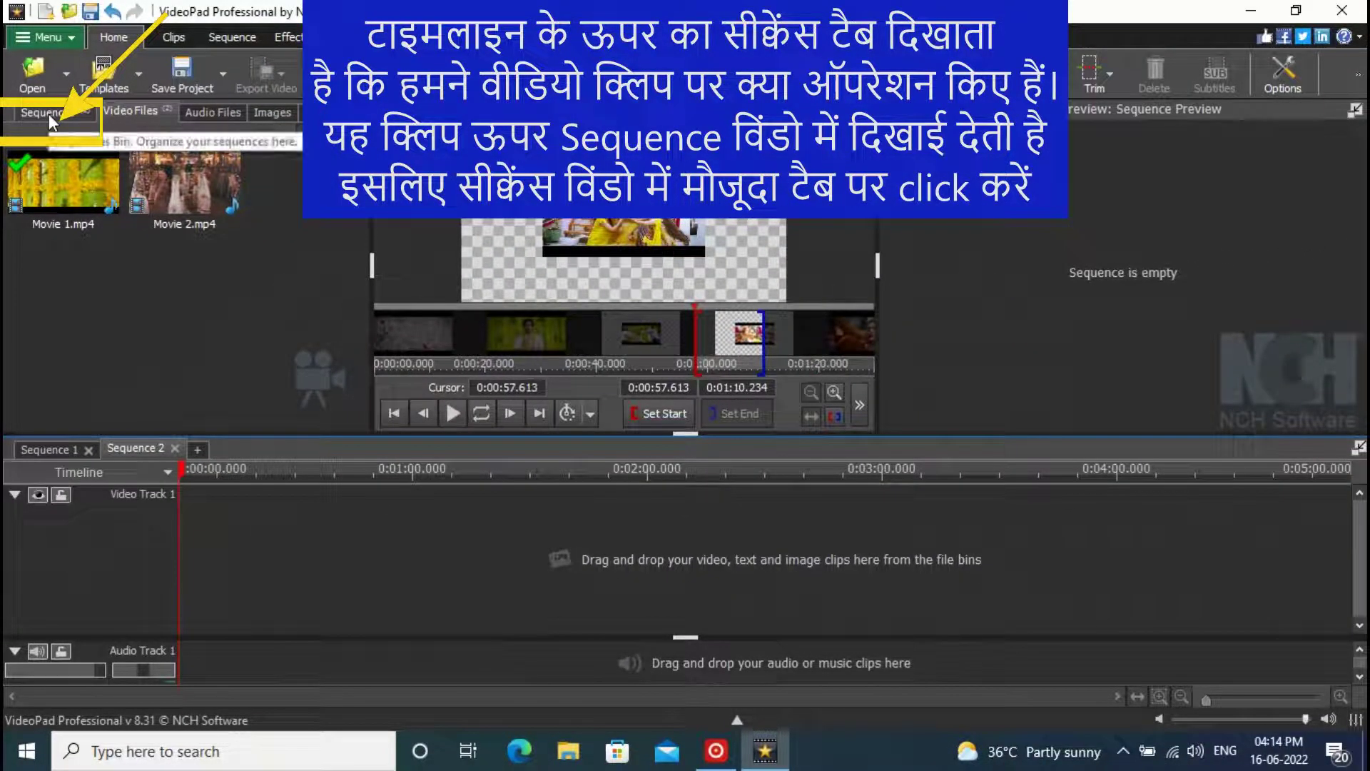
click(49, 113)
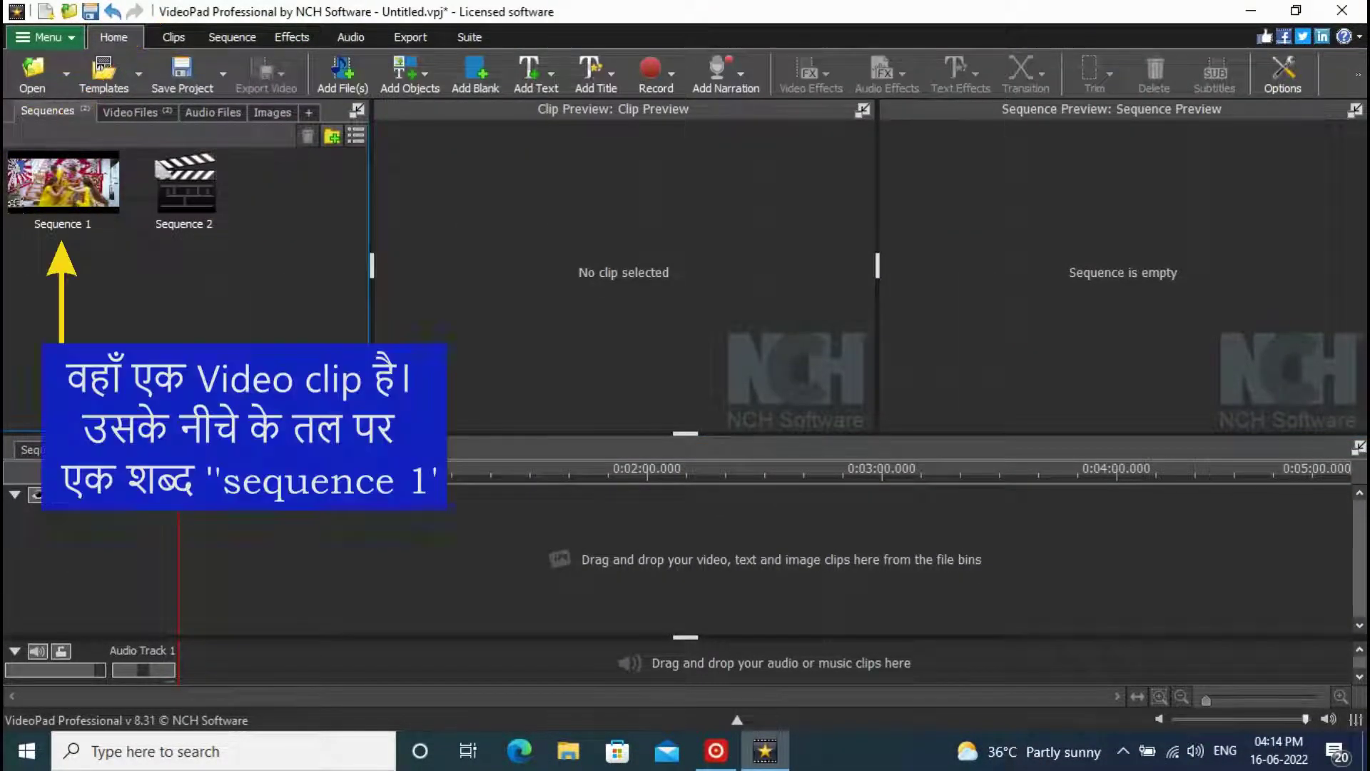
click(64, 214)
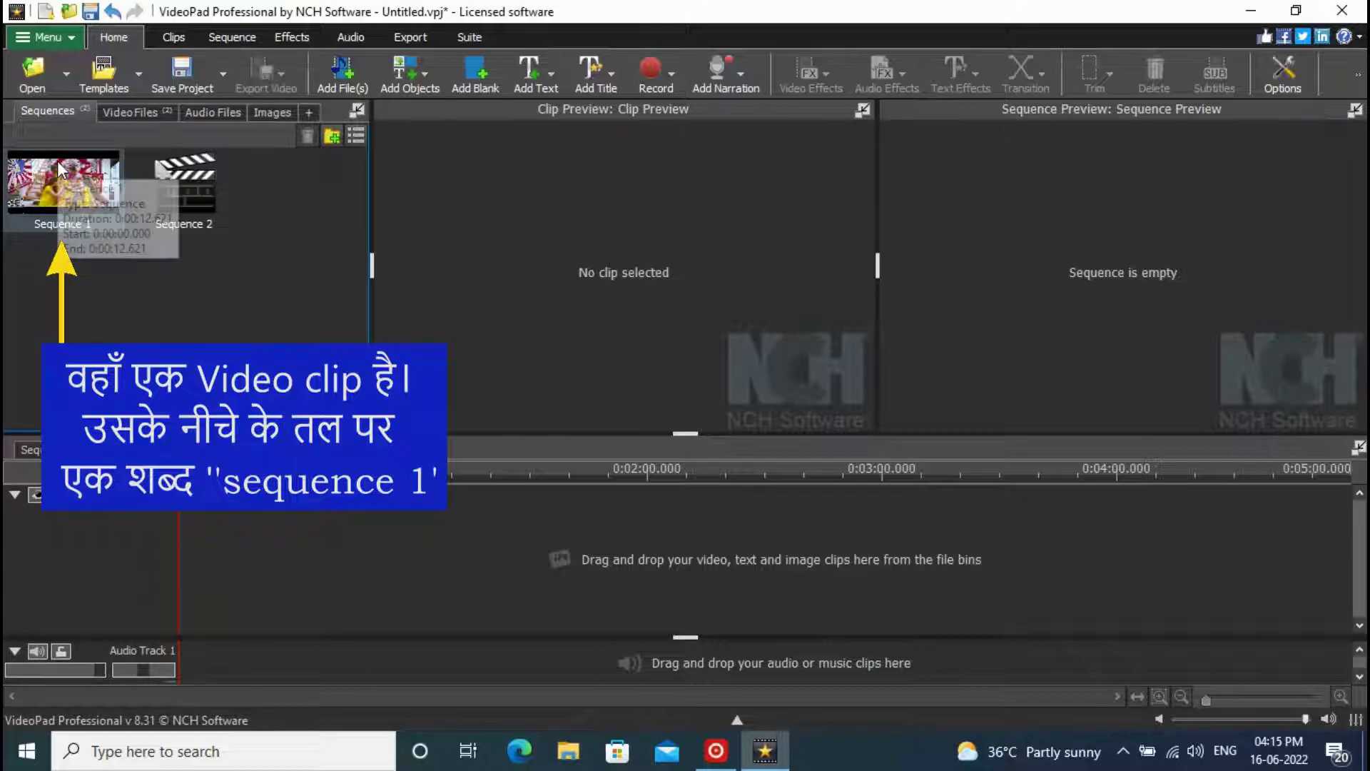
drag(63, 171, 247, 546)
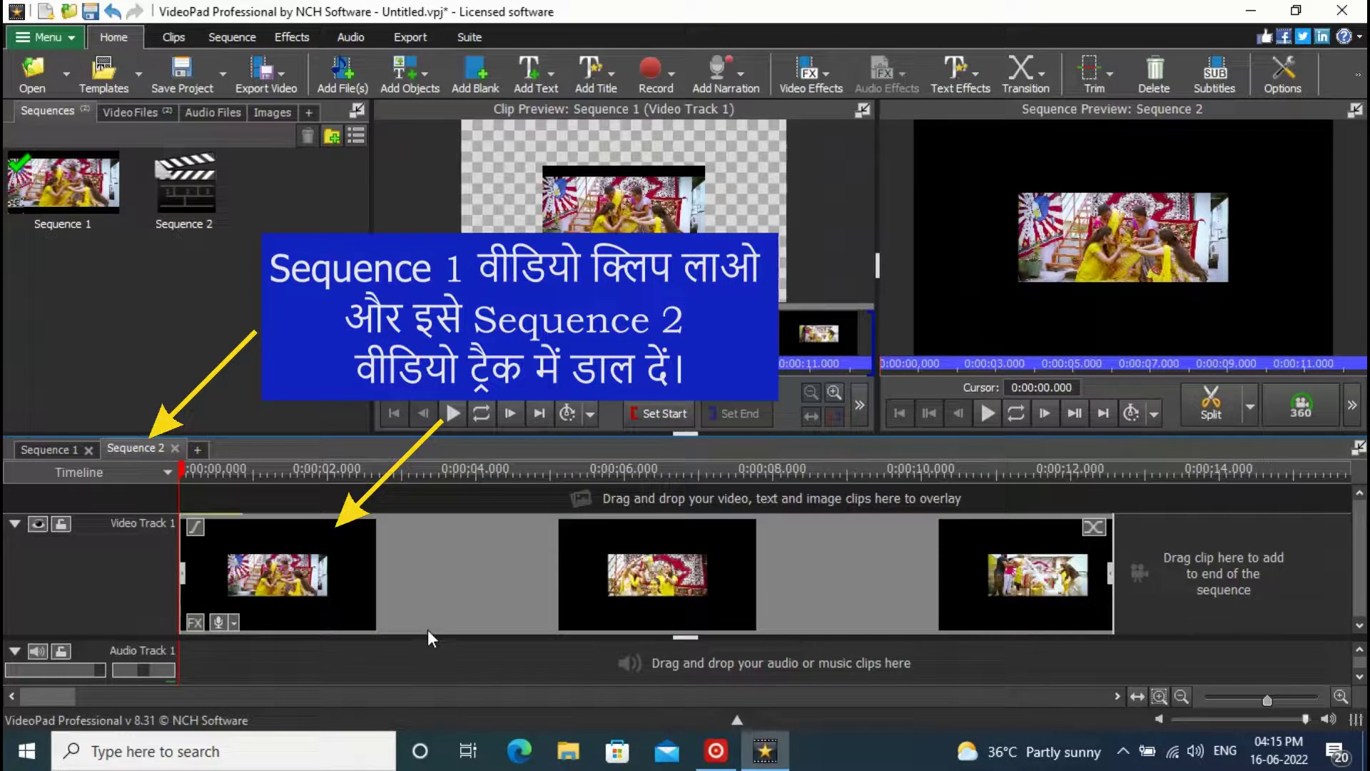
Step: Add the Rotate effect to the Sequence 1 clip on Video Track 1 of Sequence 2
right_click(438, 568)
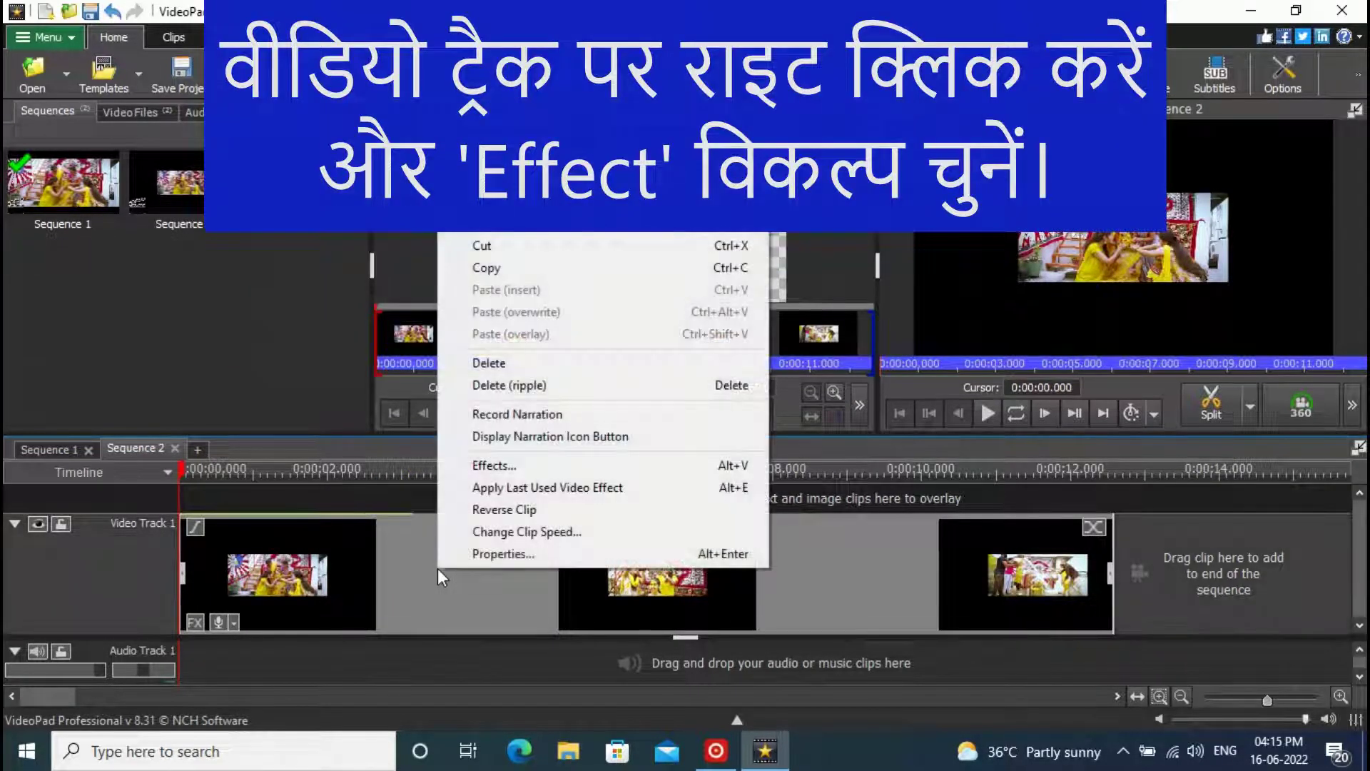
click(506, 465)
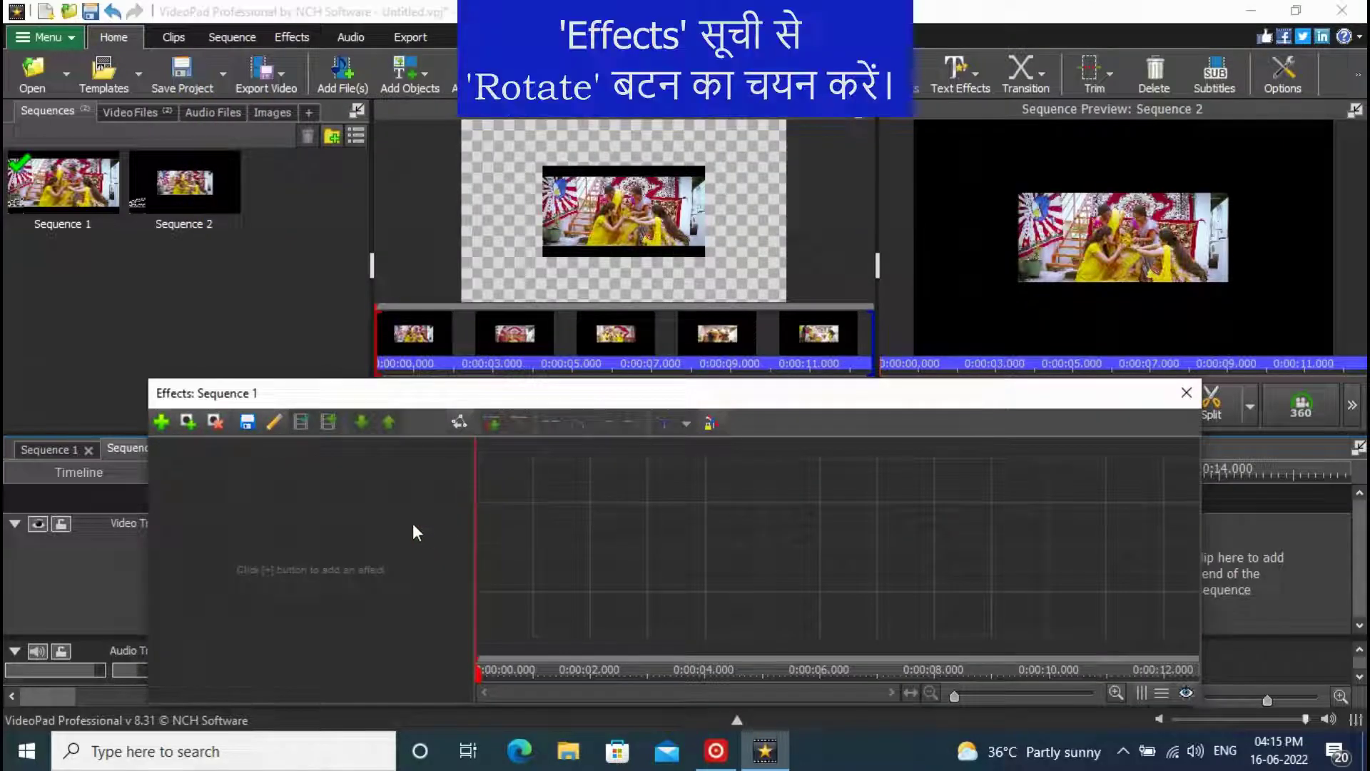
click(163, 423)
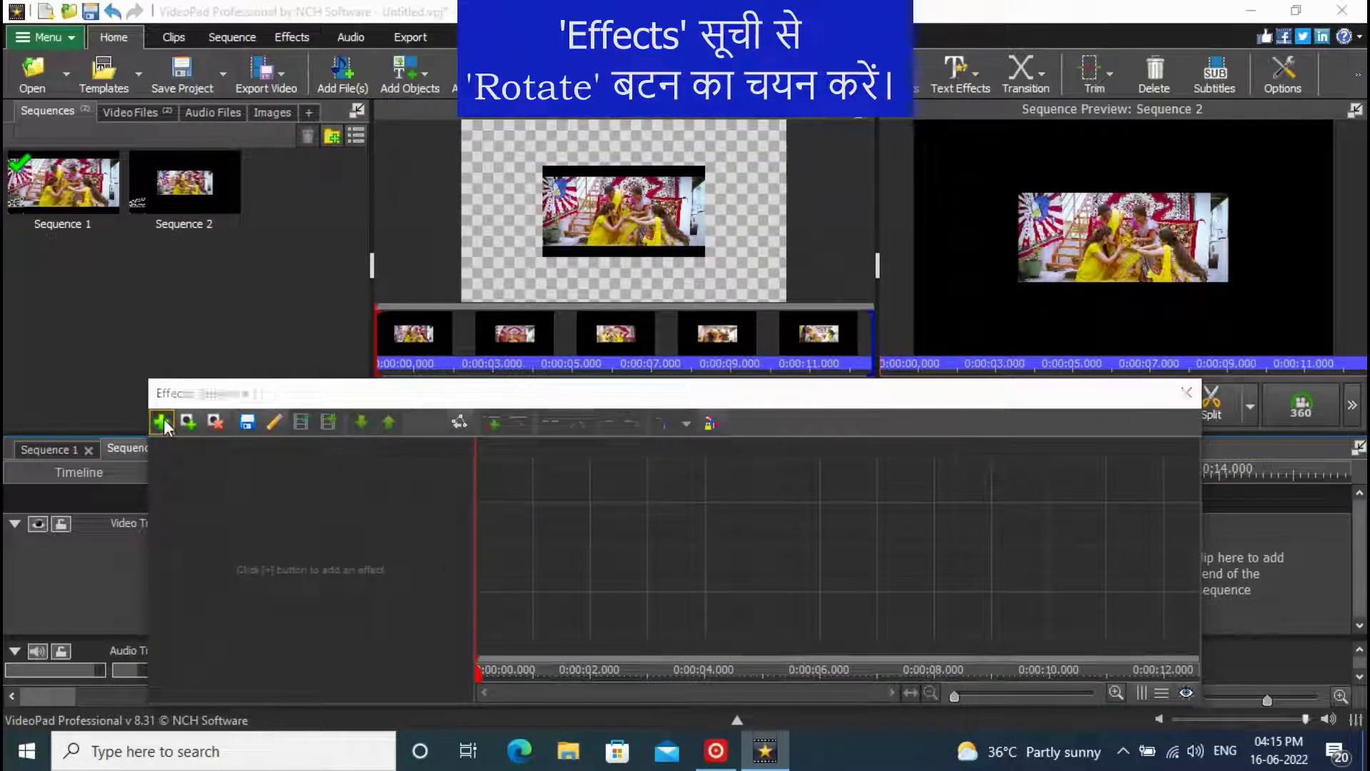
click(262, 397)
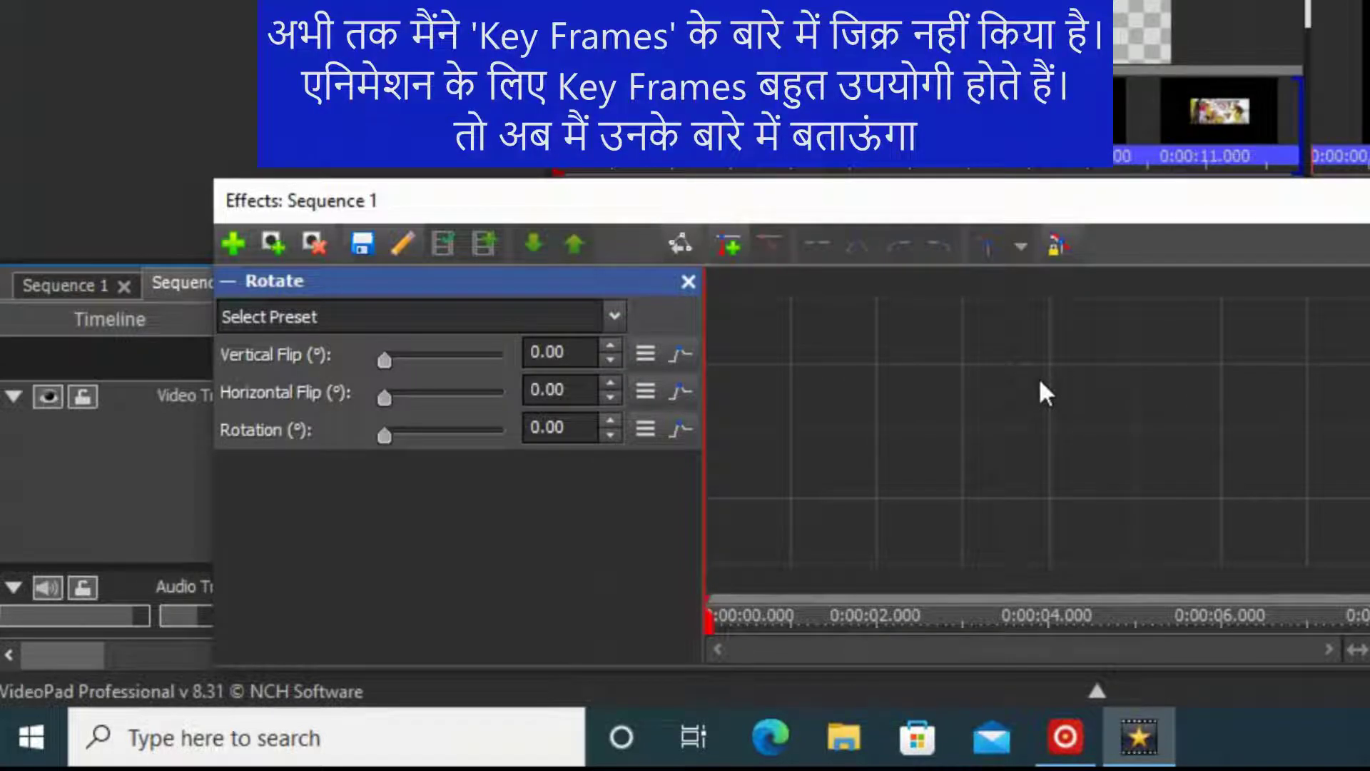
Step: Add a Rotate keyframe at the clip's start and set Vertical Flip to 360° at the clip's end
click(720, 251)
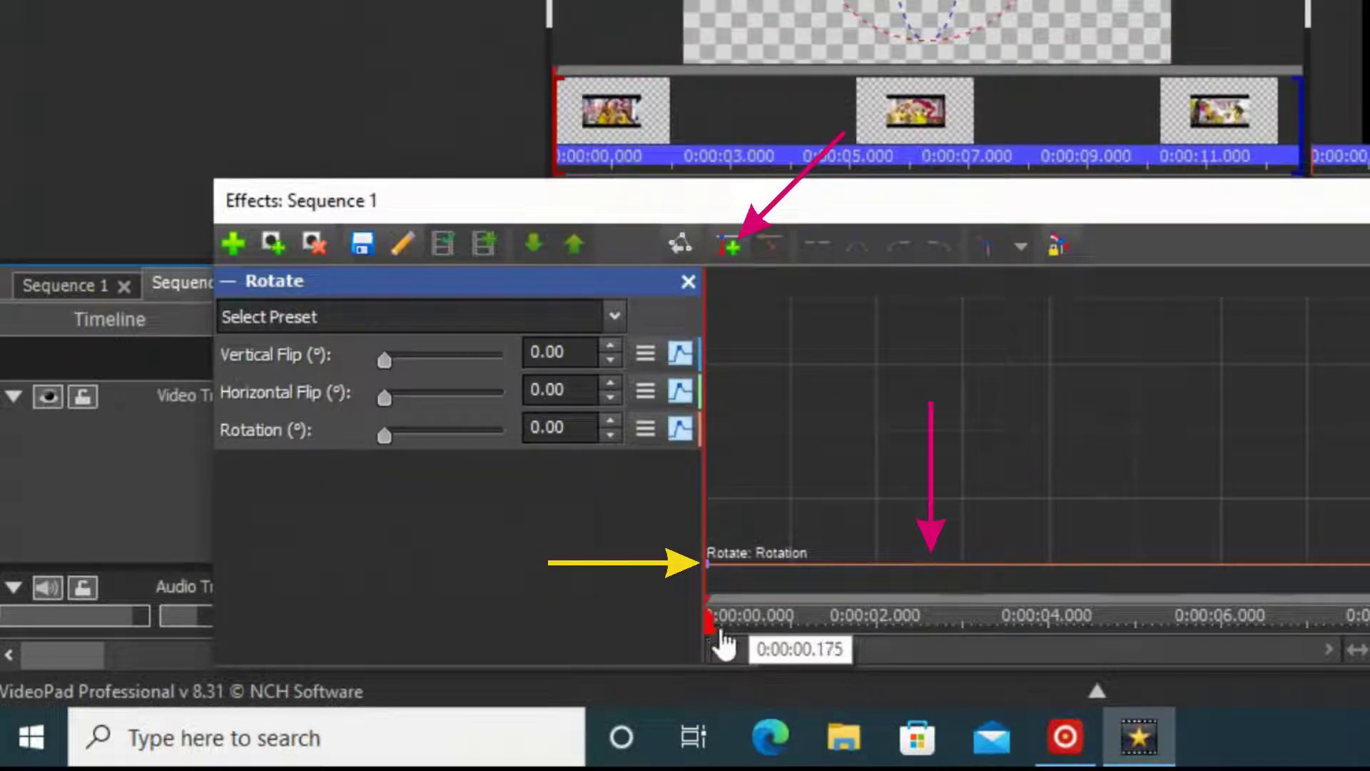
drag(710, 646, 1262, 649)
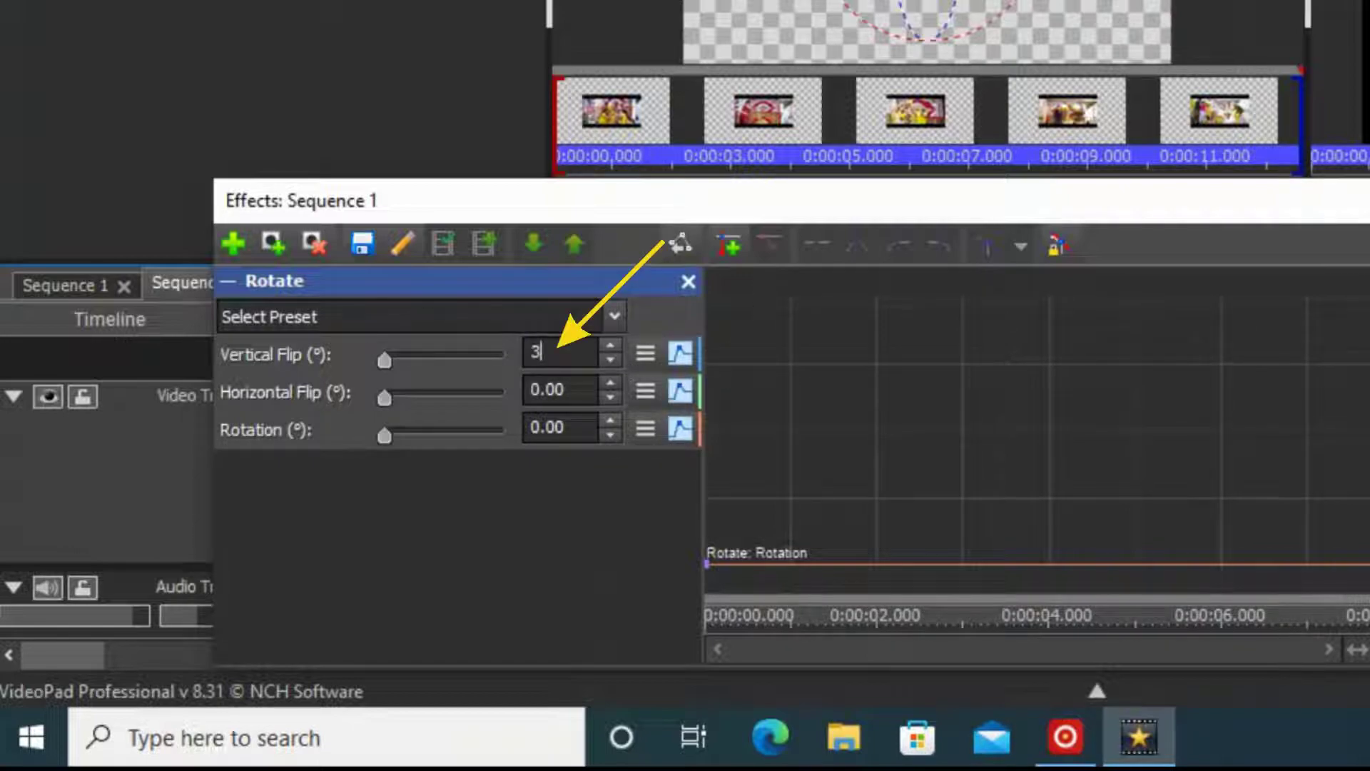
text(6)
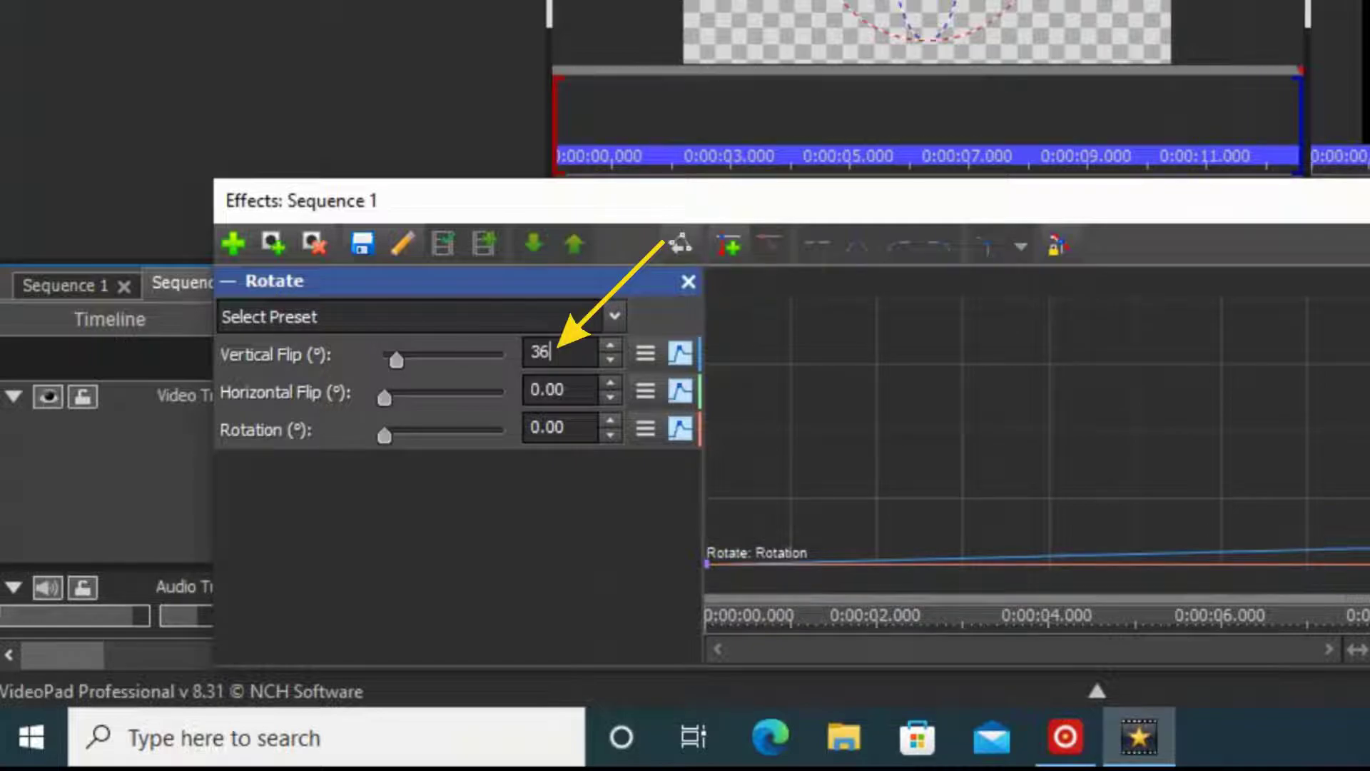
text(0)
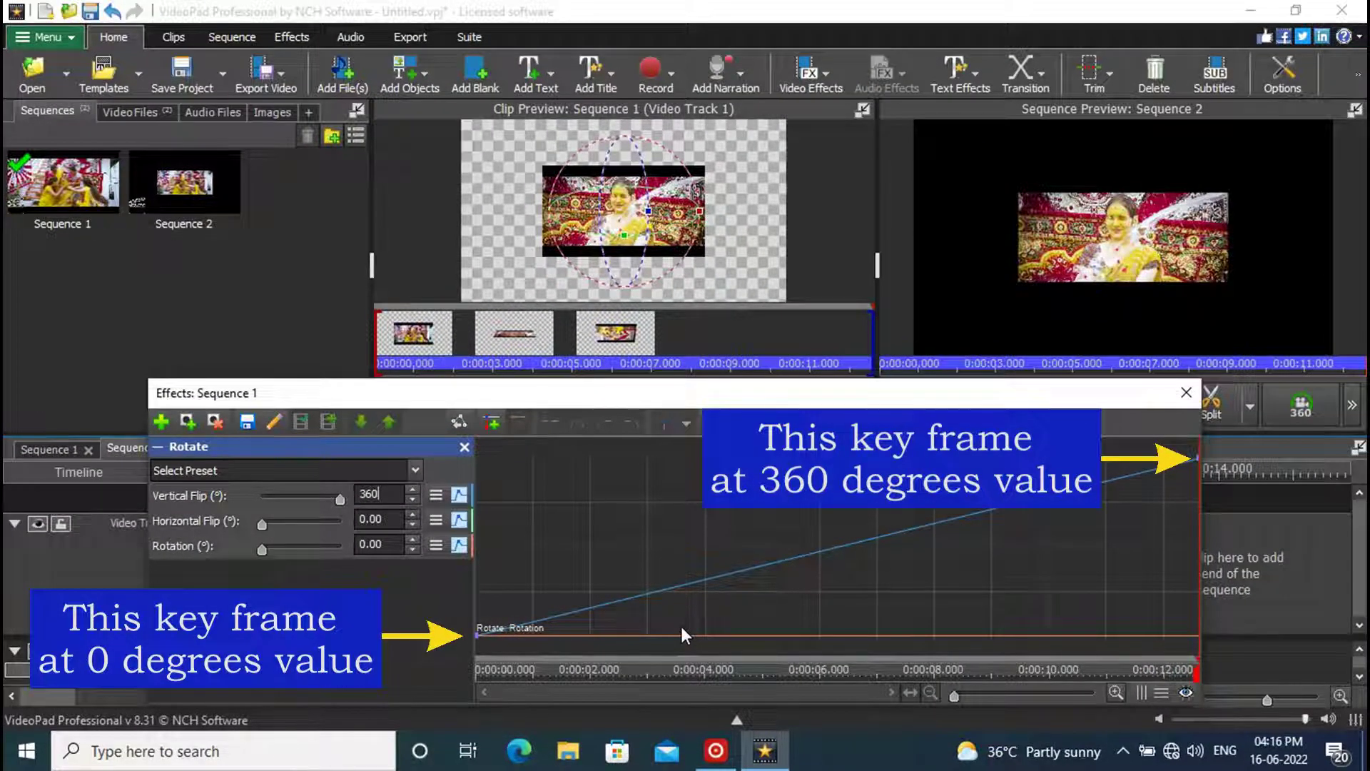
Step: Play the Sequence 2 preview to check the vertical flip animation, and pause it
click(982, 414)
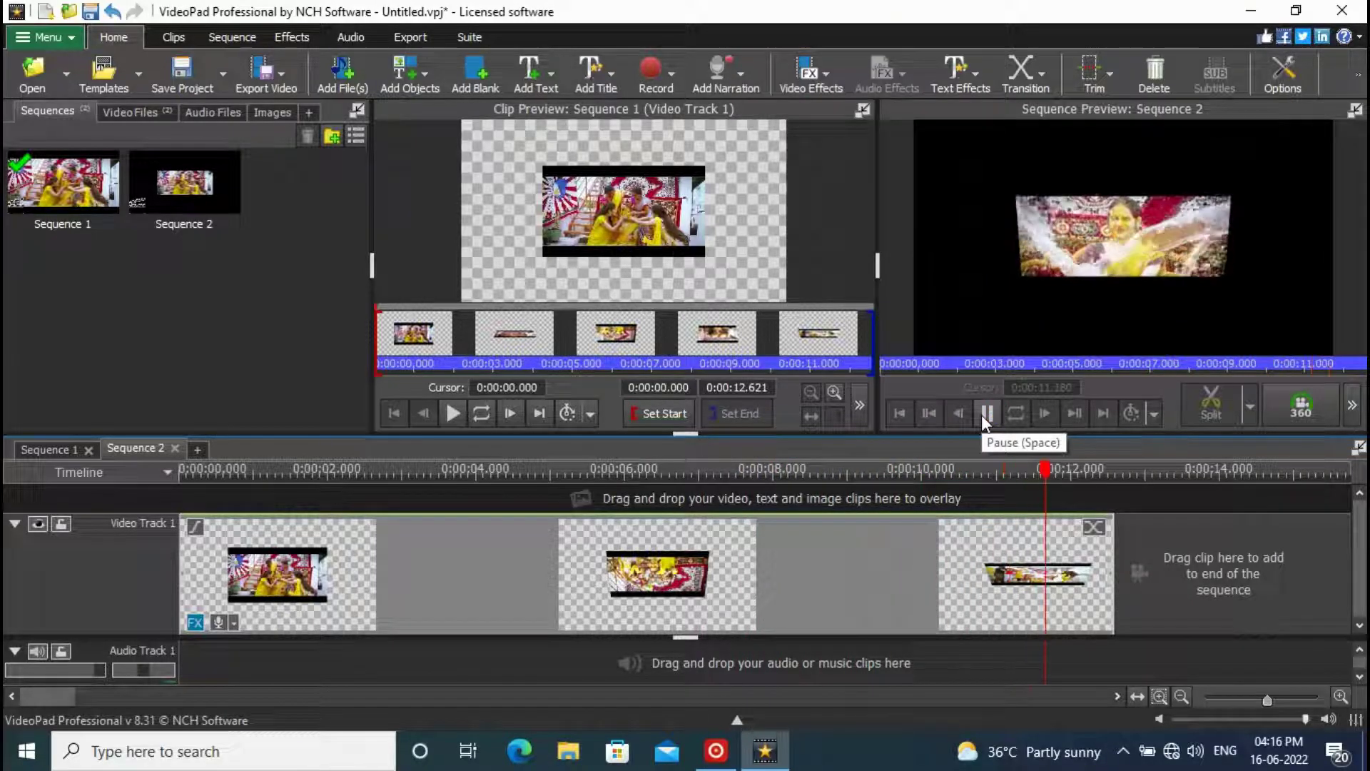
click(982, 414)
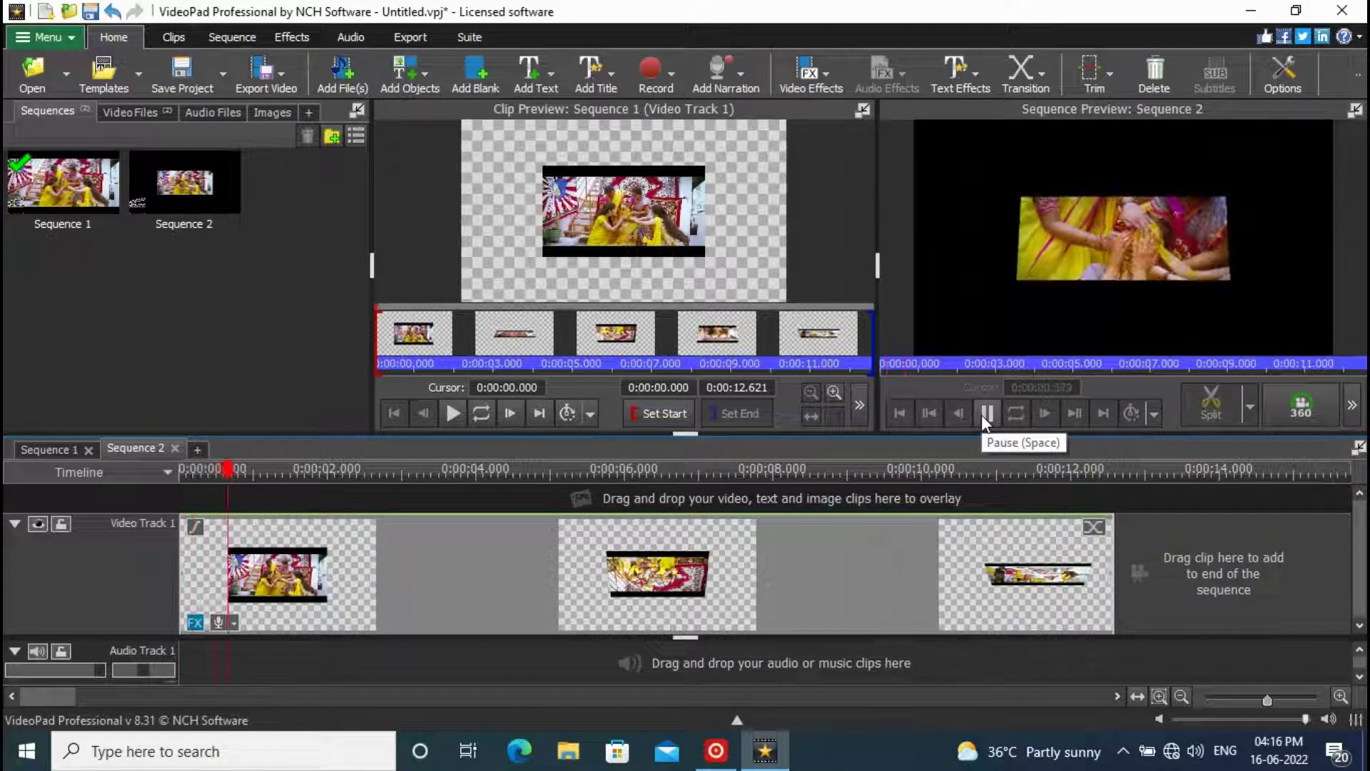
click(991, 411)
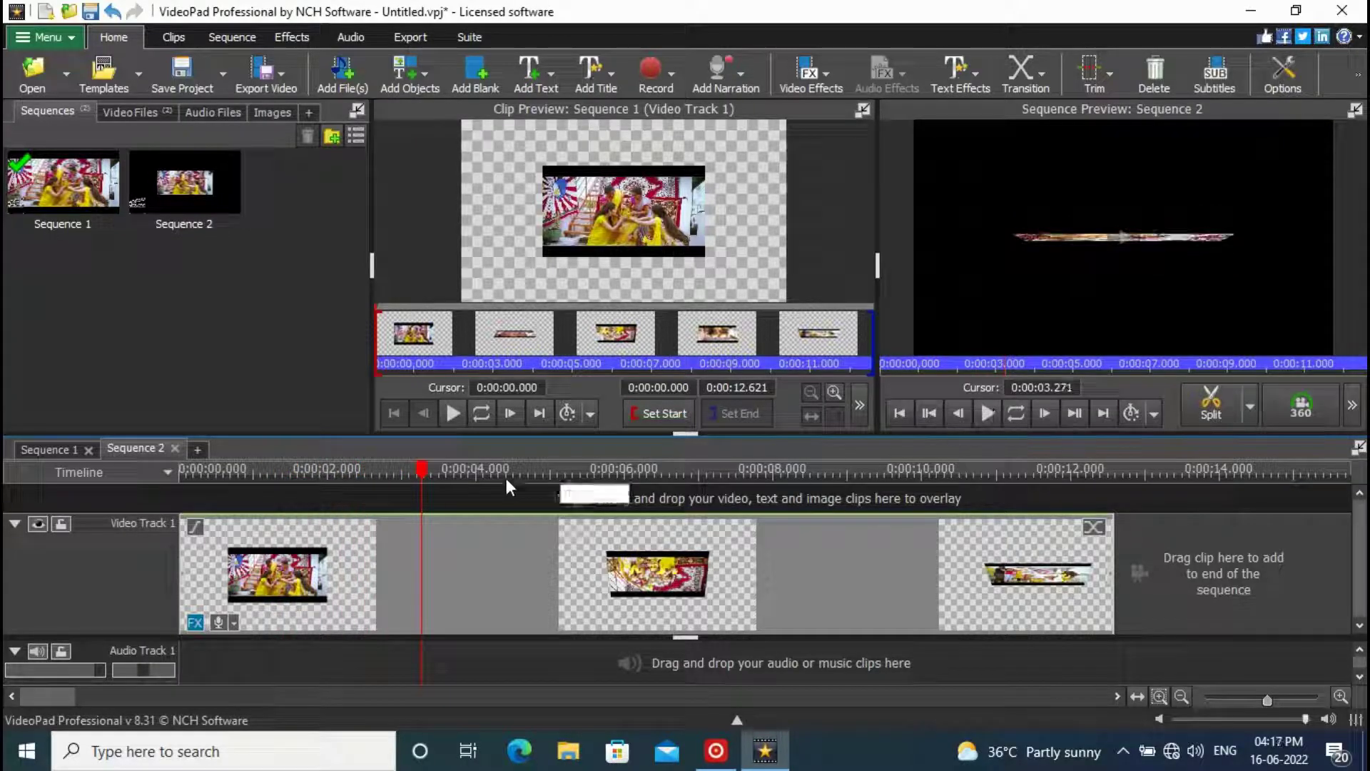
Step: Place Sequence 1 on the video track of a new third sequence and add the Rotate effect to that clip
click(199, 450)
drag(40, 189, 270, 548)
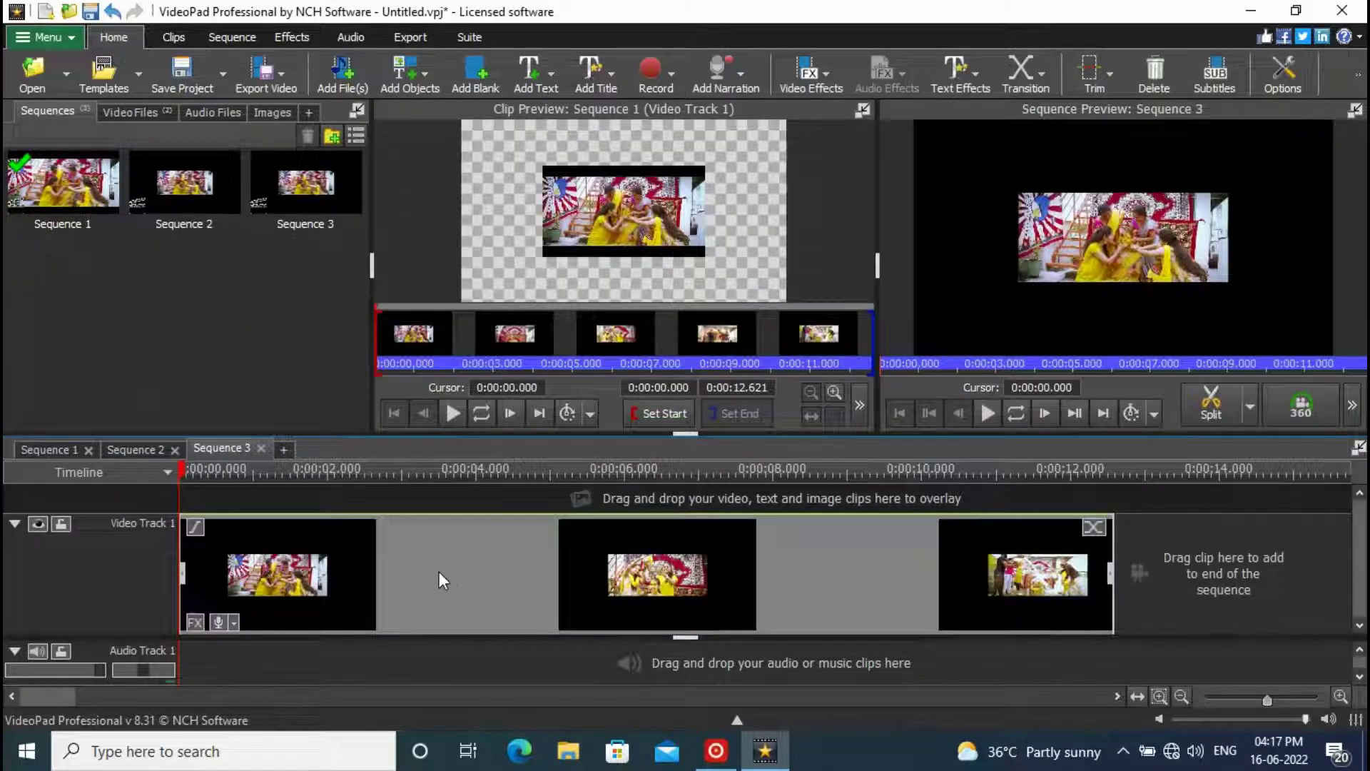
right_click(413, 519)
click(521, 418)
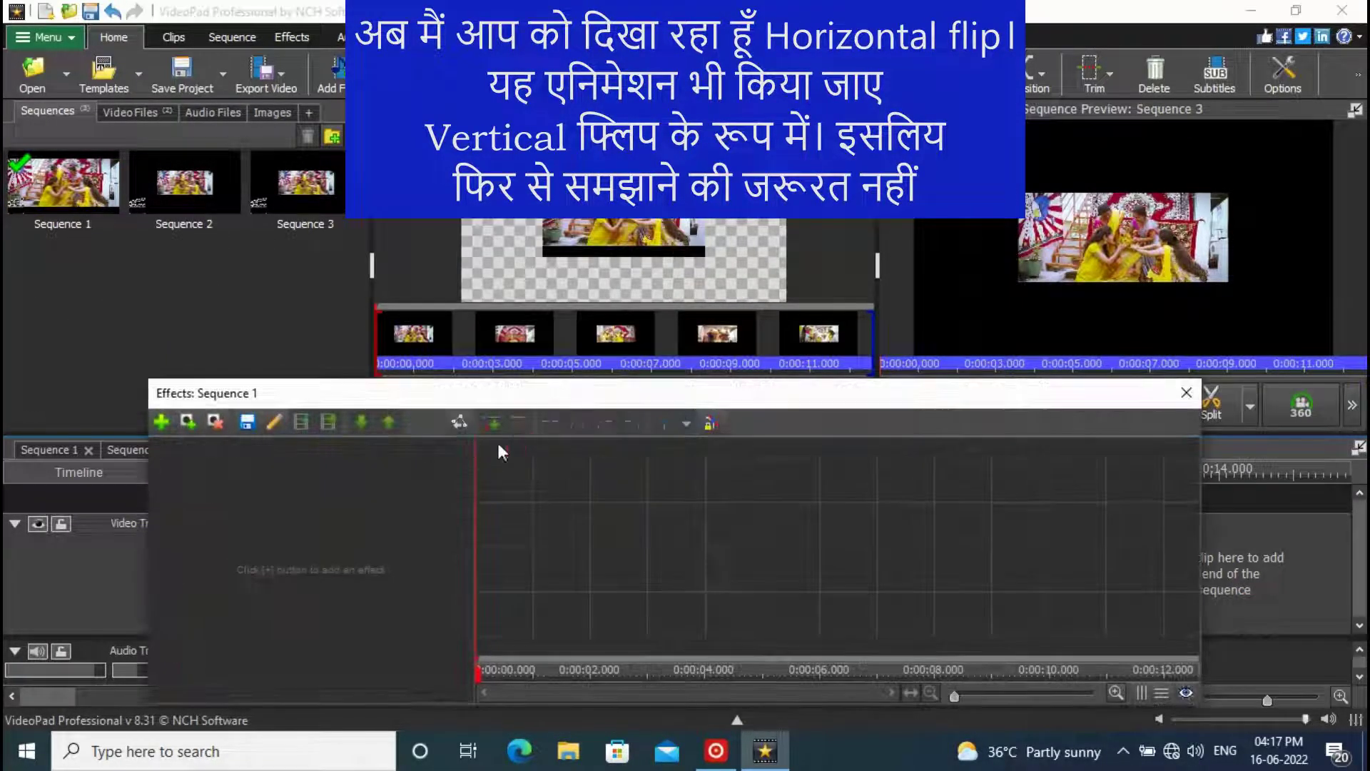
click(161, 422)
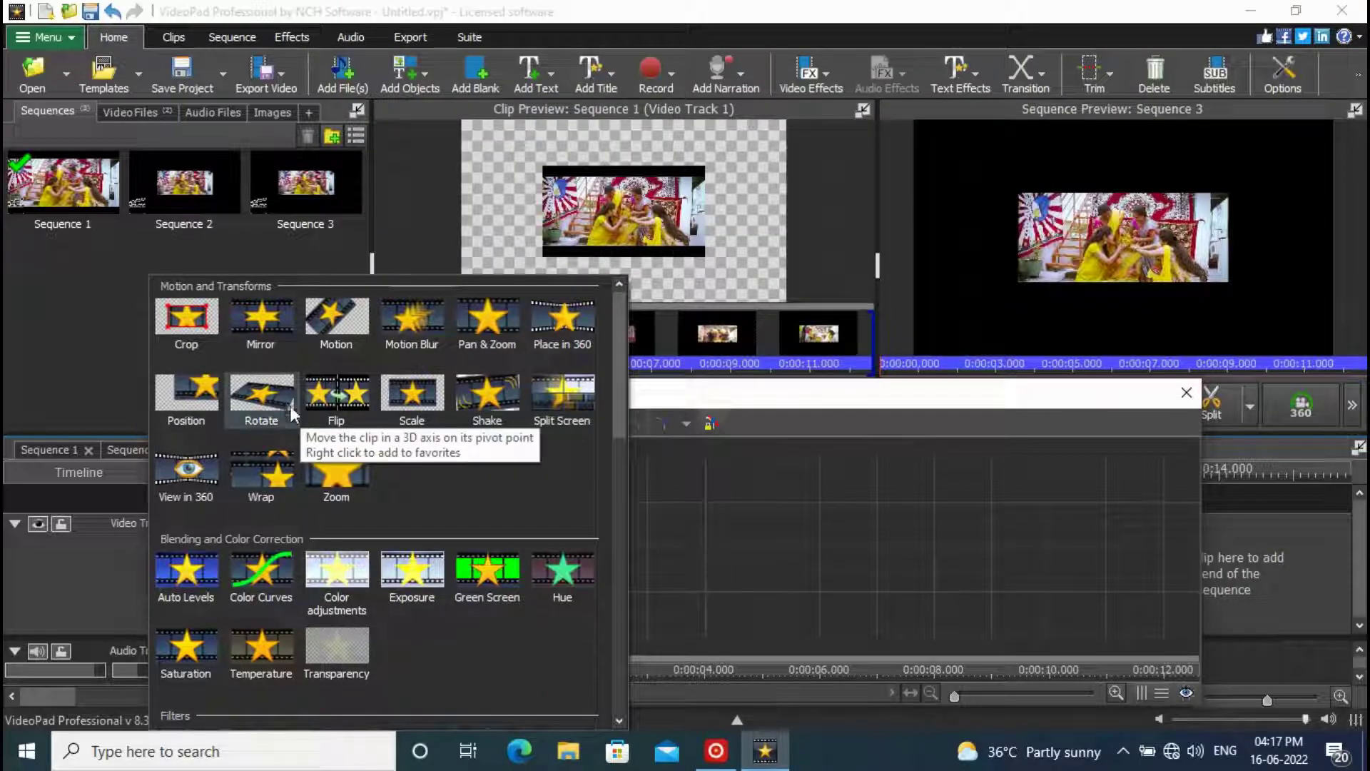
click(272, 400)
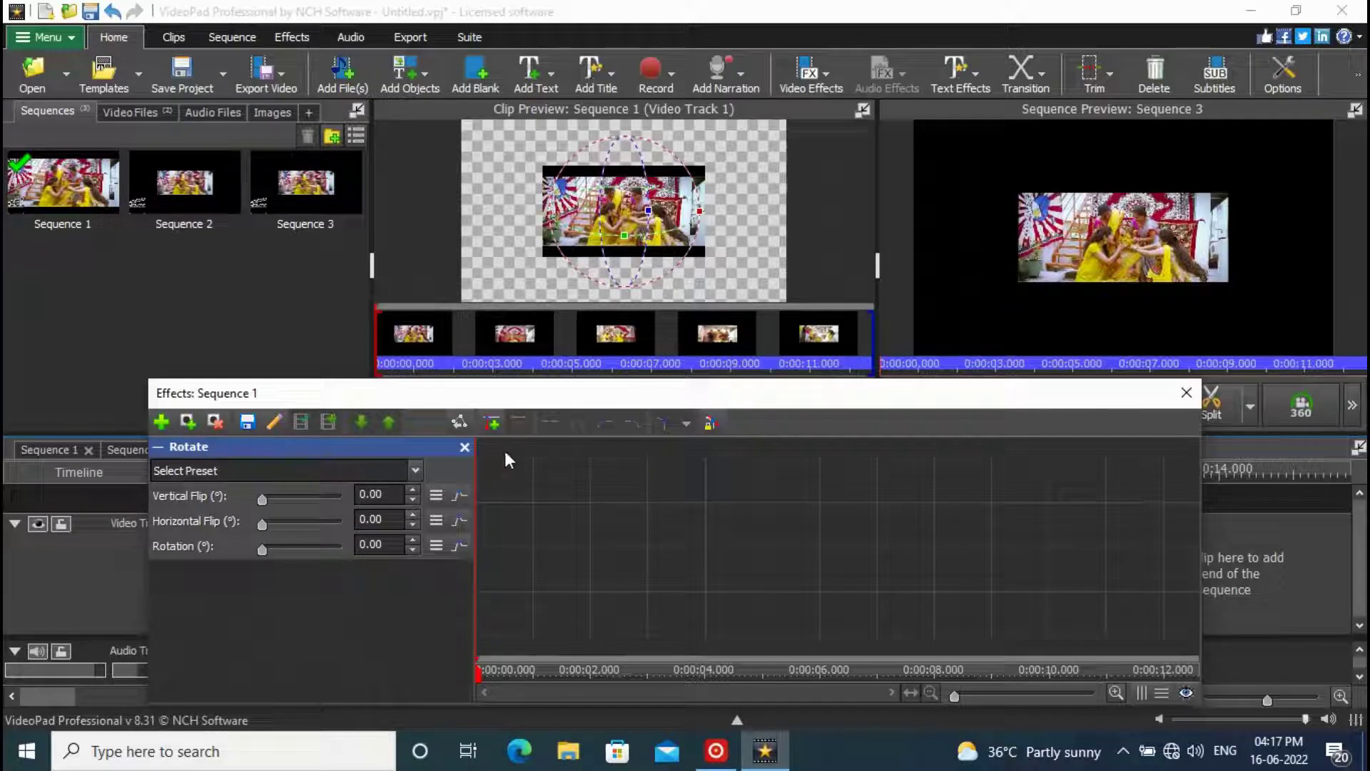
Step: Add a Rotate keyframe at the clip's start and set Horizontal Flip to 360° at the clip's end
click(494, 424)
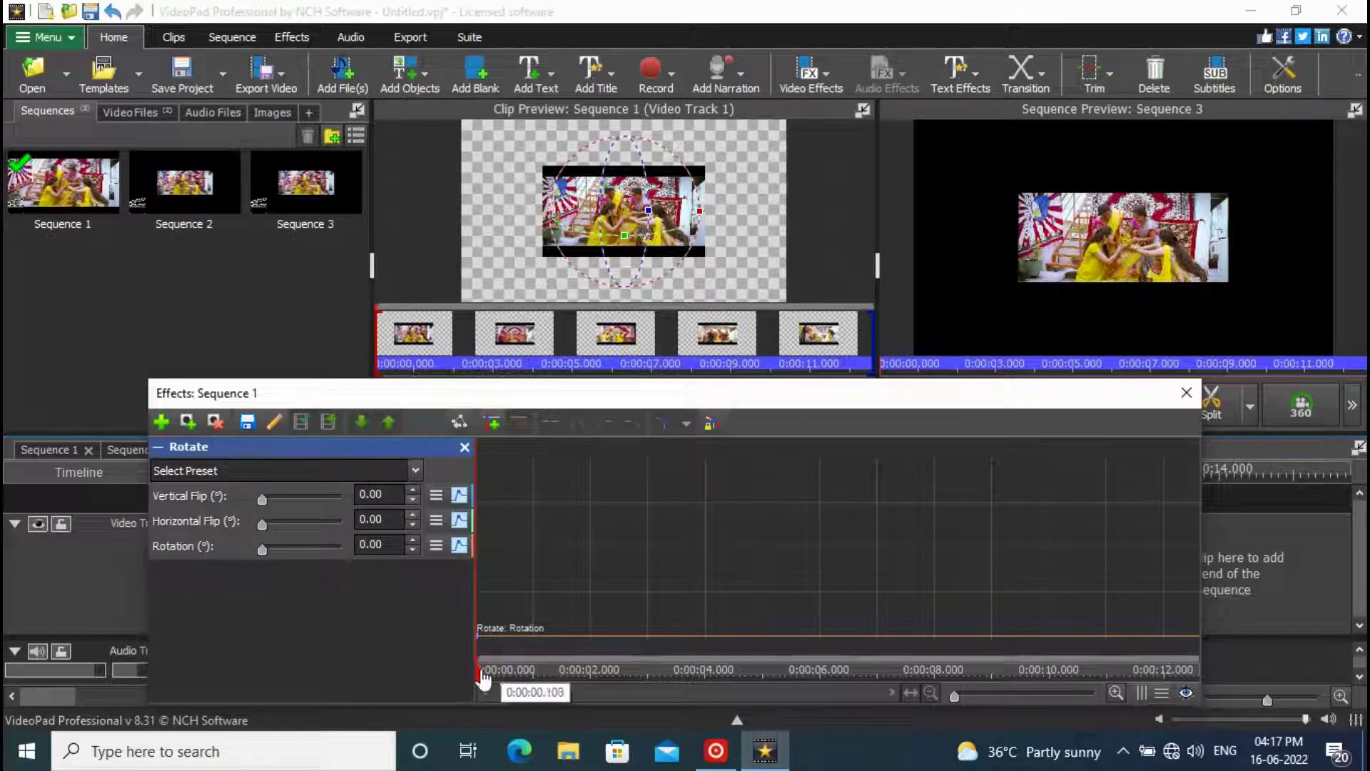
drag(480, 672, 1235, 649)
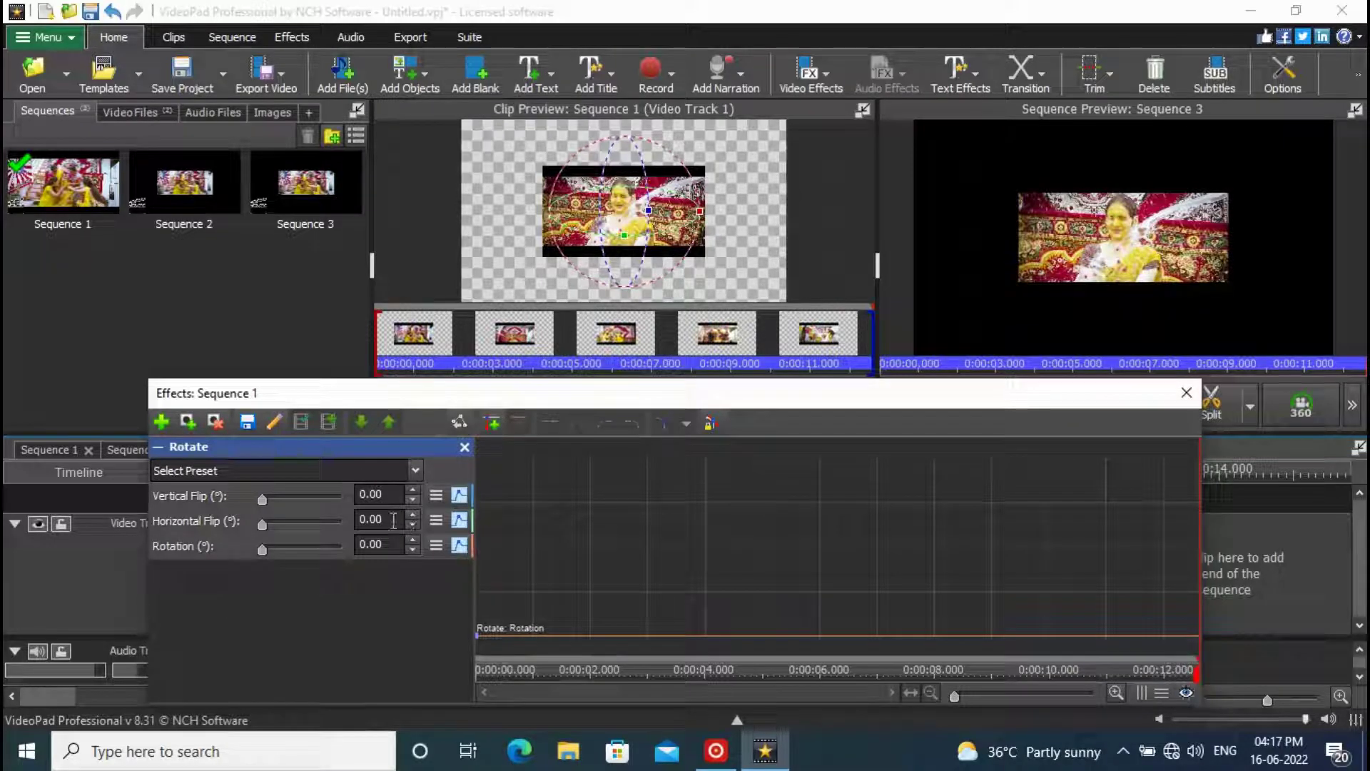
key(BackSpace)
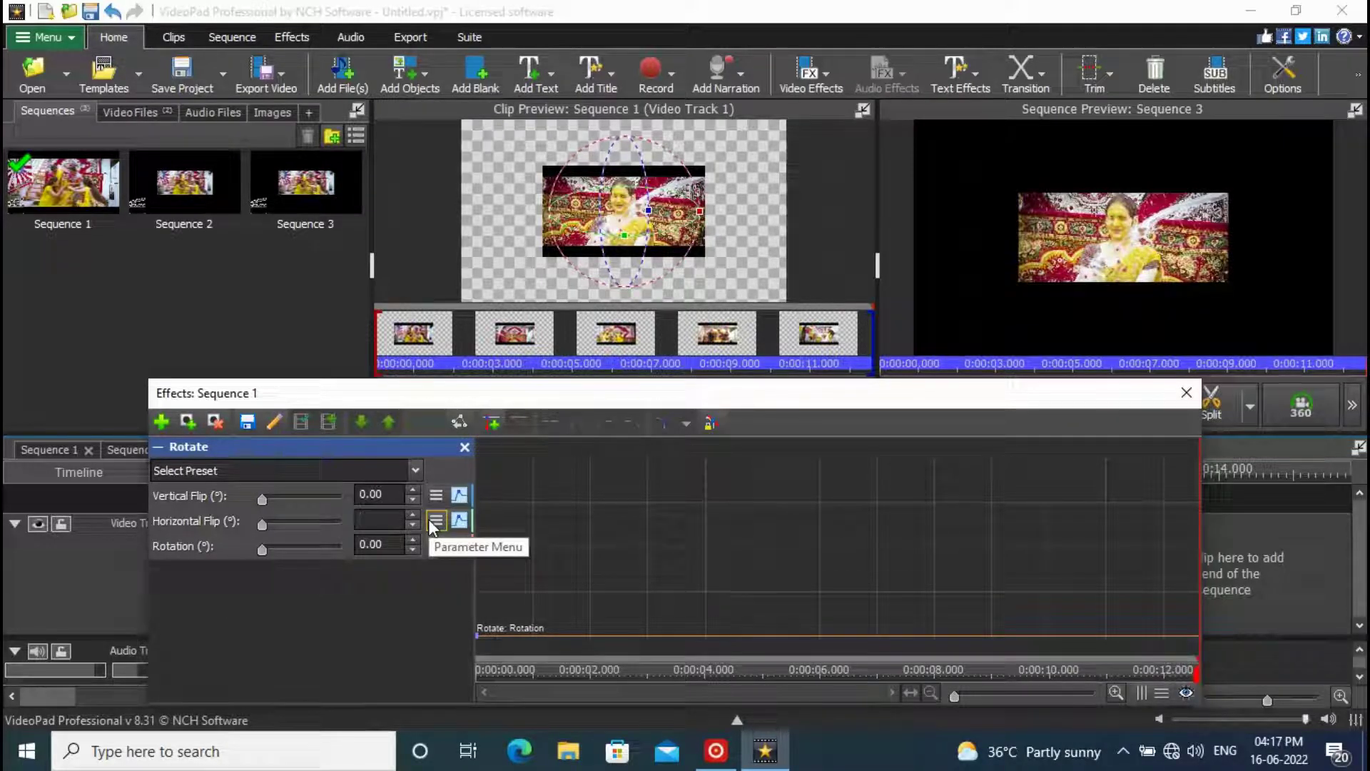
text(360)
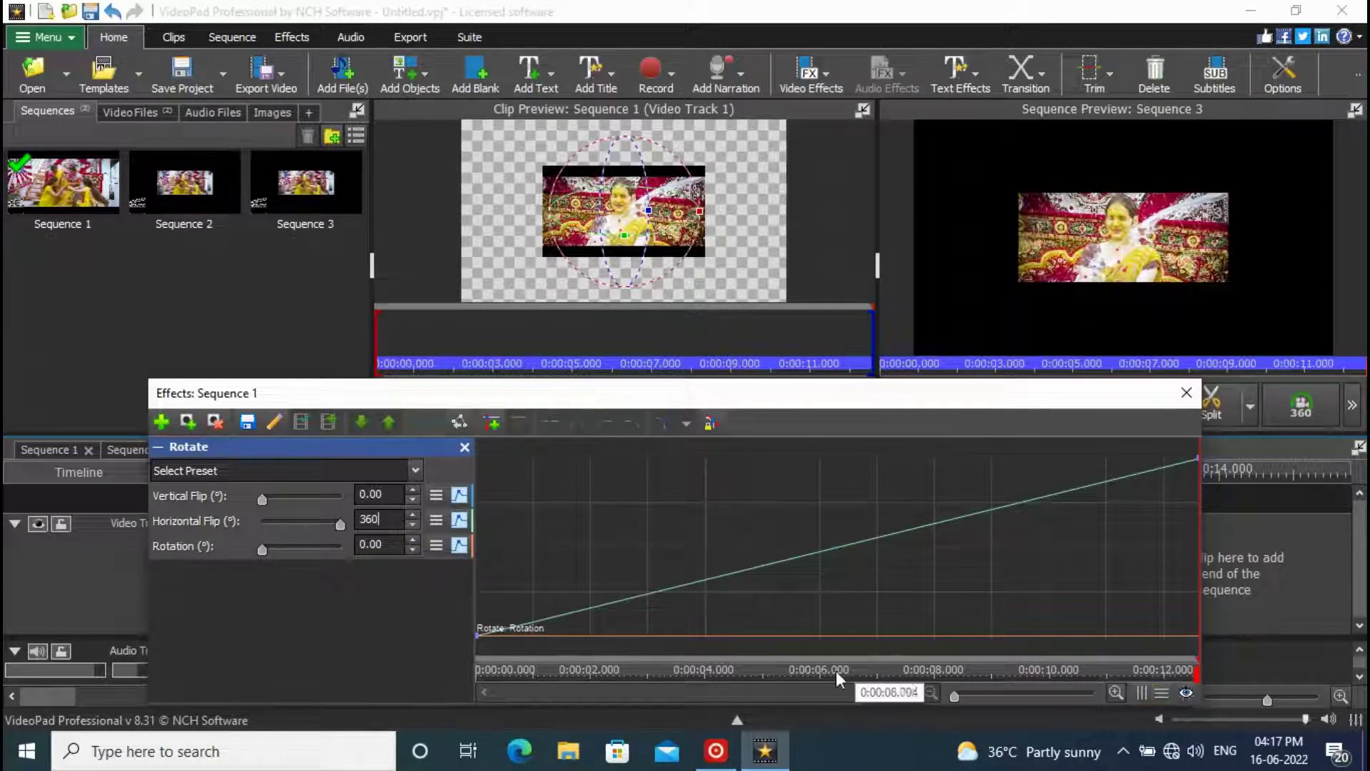
Step: Return the effect cursor to the clip's start, close the effects window and play the Sequence 3 preview
drag(1199, 685, 331, 660)
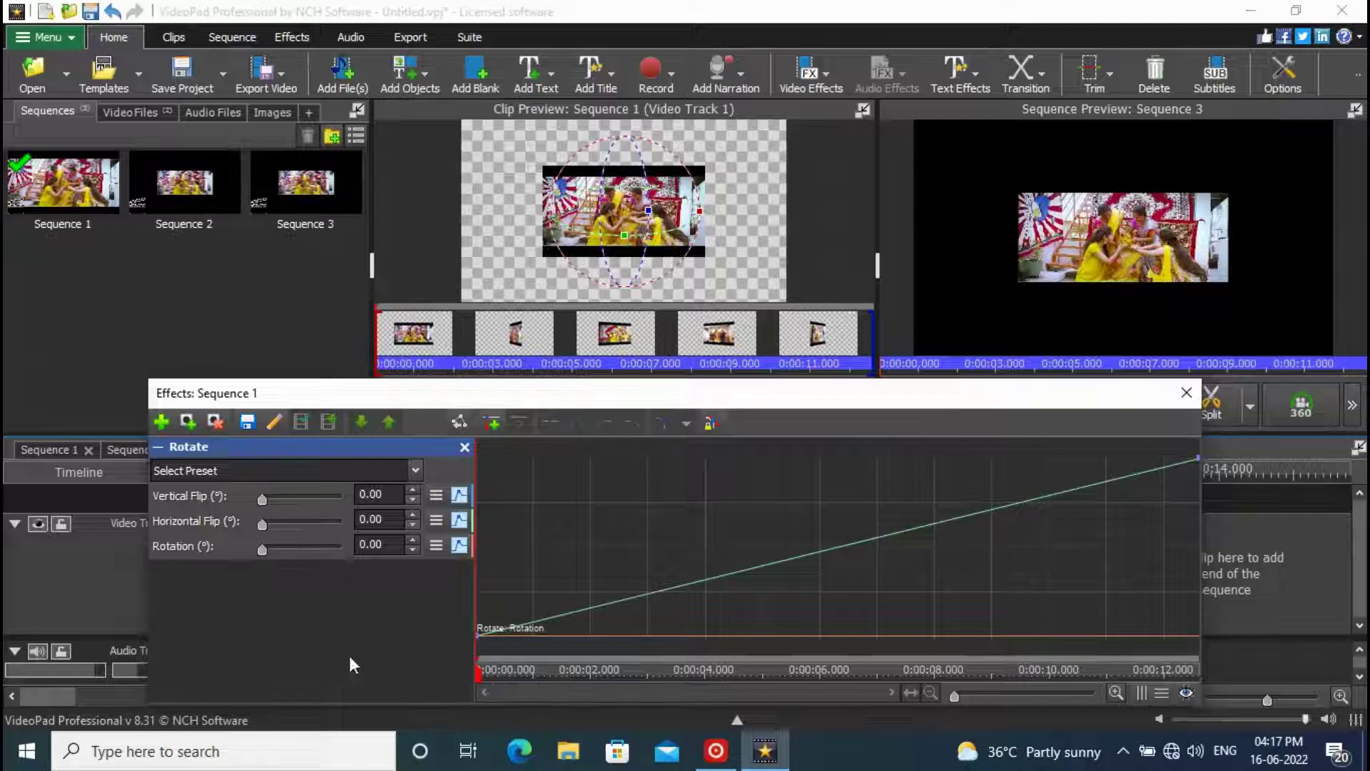
click(1186, 392)
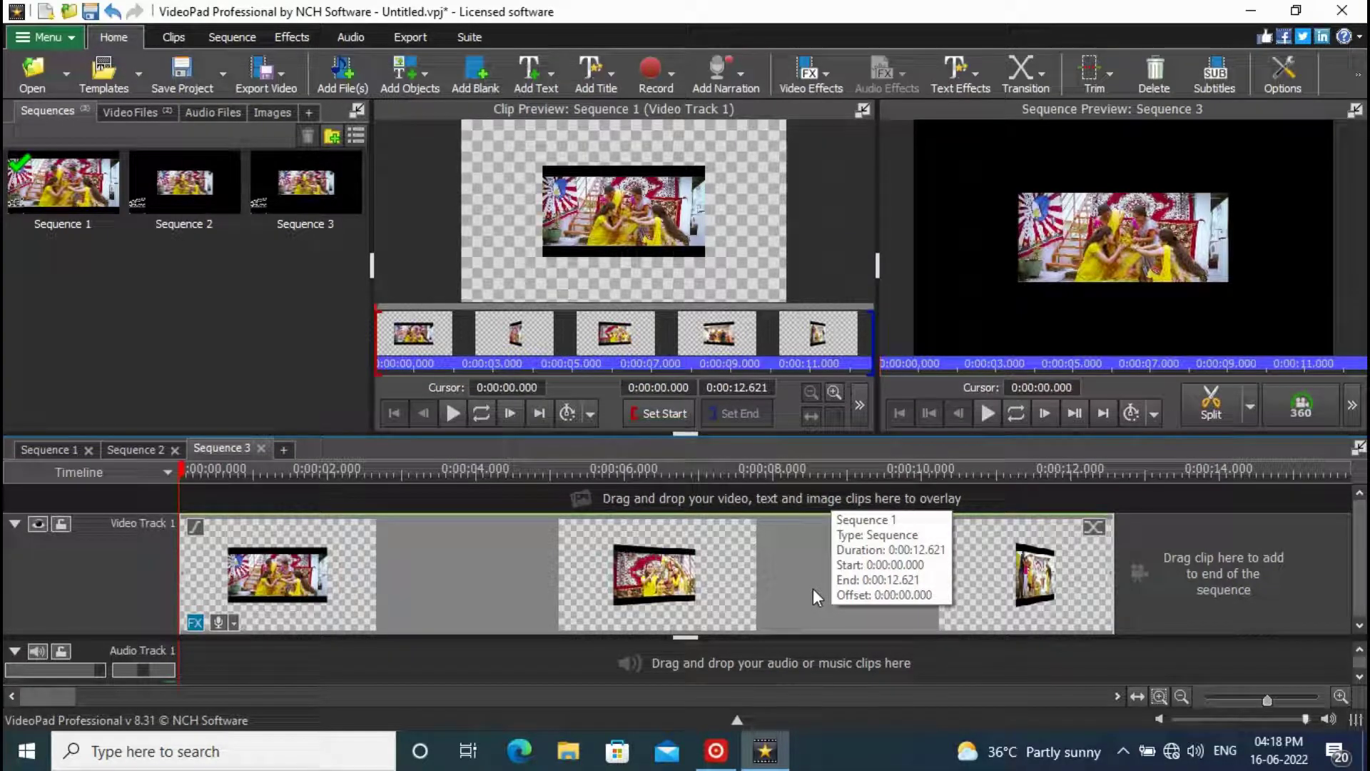
click(987, 414)
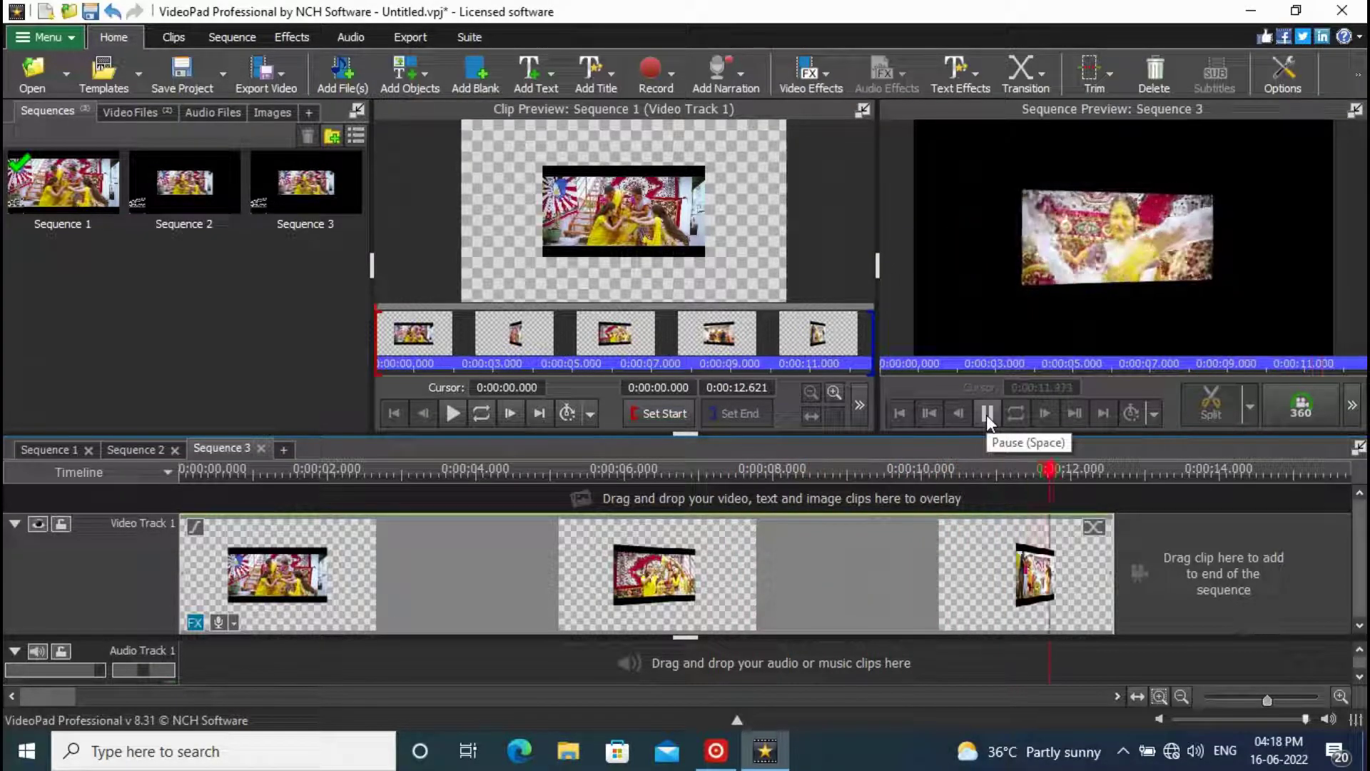
Step: Replay the Sequence 3 preview, pause it and return the playback cursor to the sequence's start
click(986, 414)
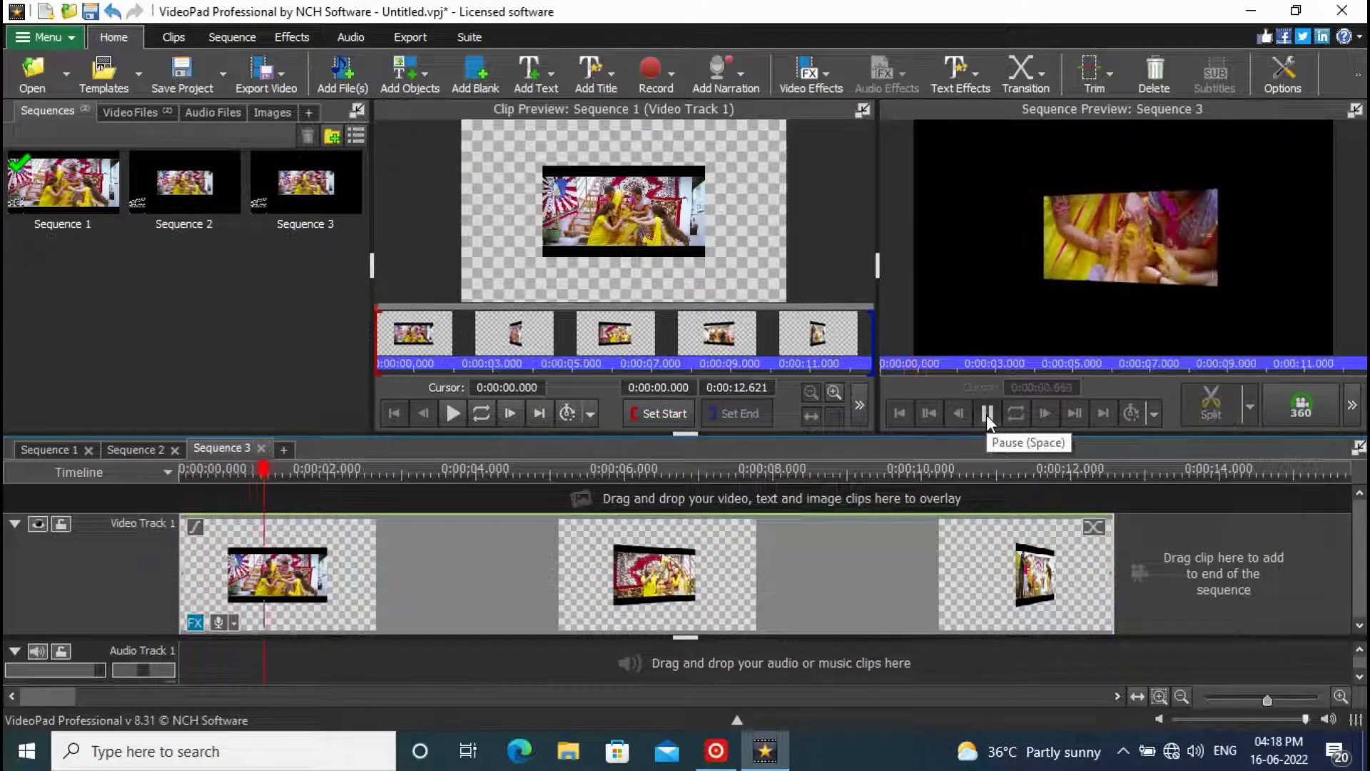
click(986, 414)
click(899, 414)
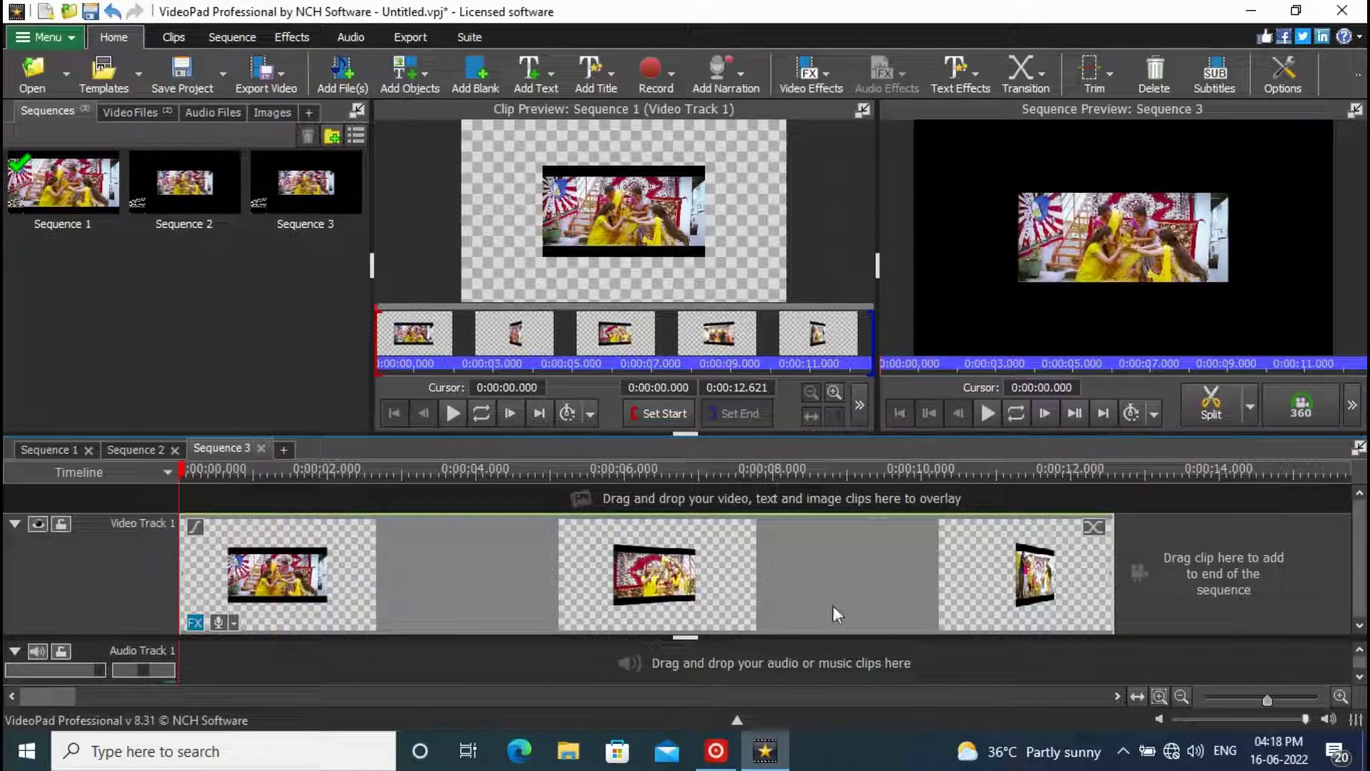
Step: Place Sequence 1 on the video track of a new fourth sequence and add the Rotate effect to that clip
click(283, 449)
click(64, 184)
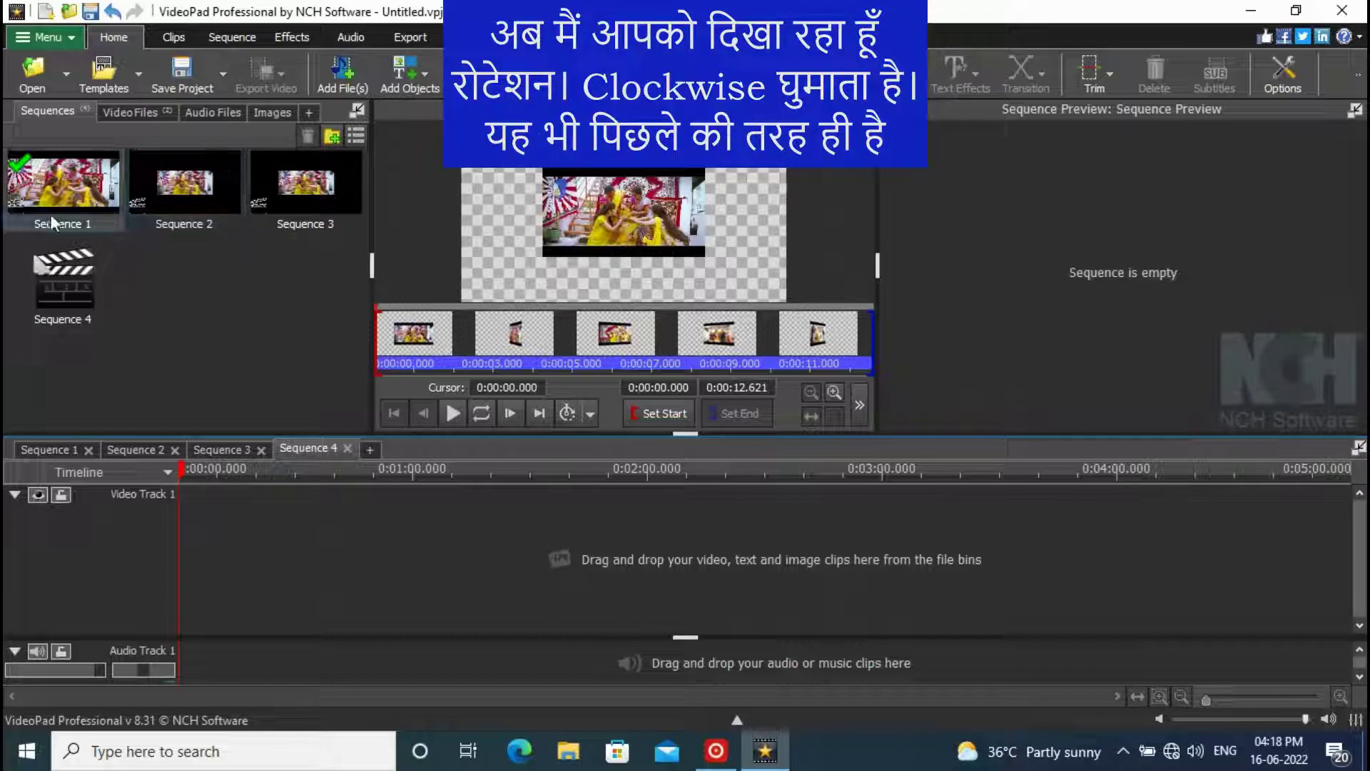
drag(65, 184, 259, 559)
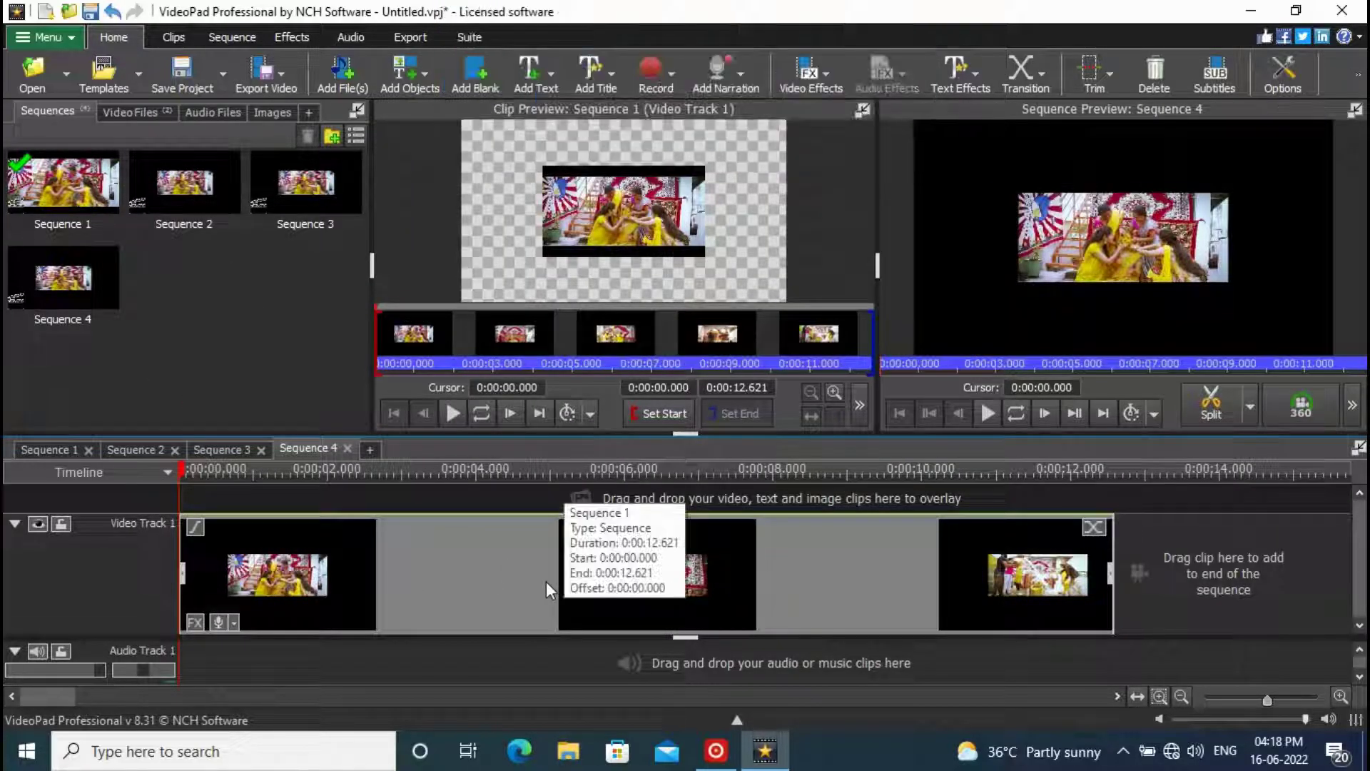
right_click(487, 578)
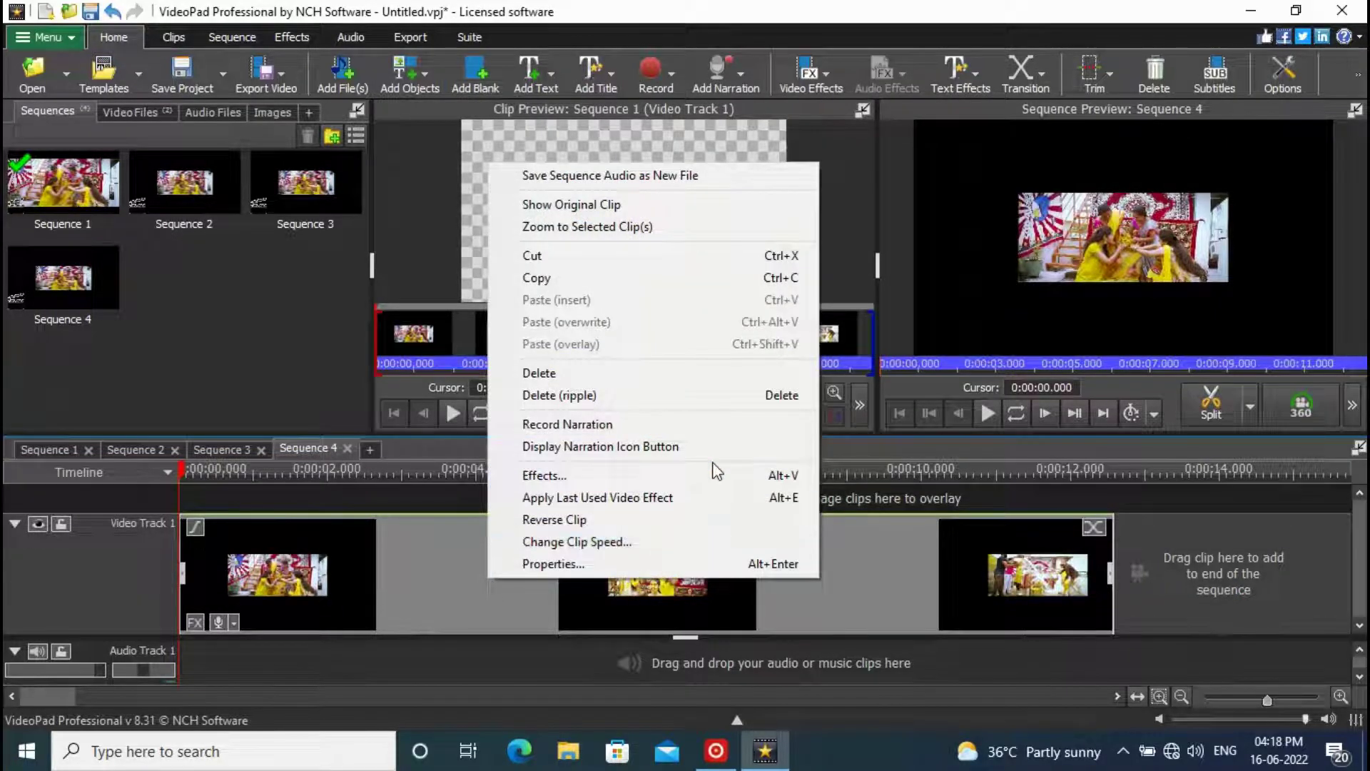
click(597, 475)
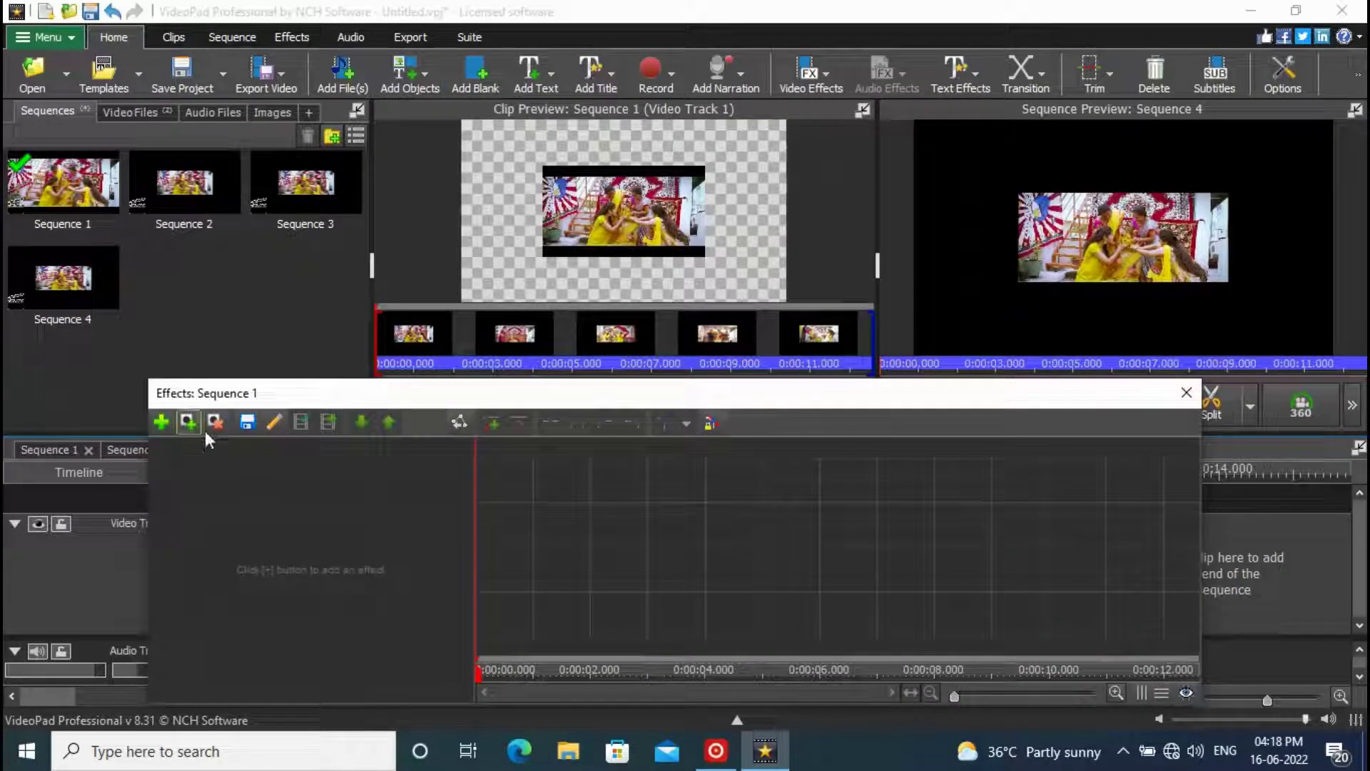
click(166, 421)
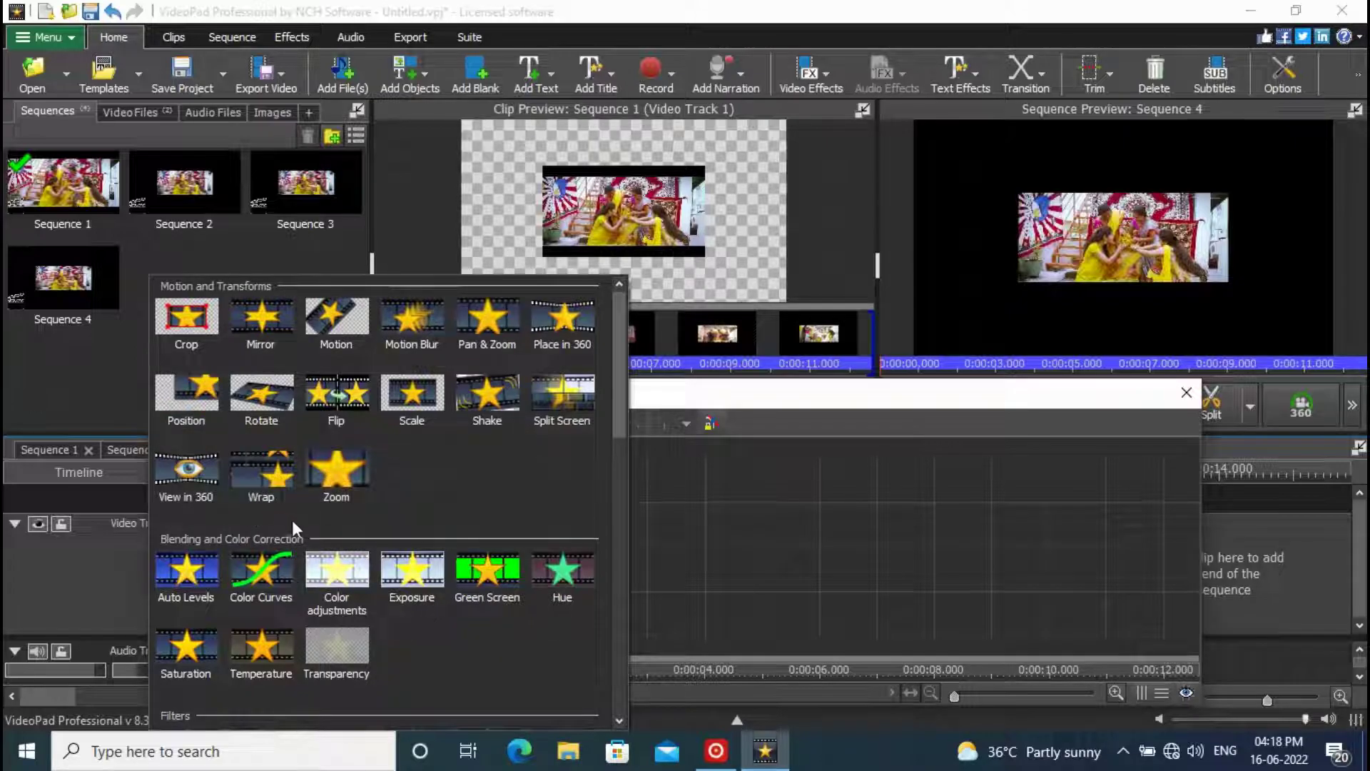
click(261, 396)
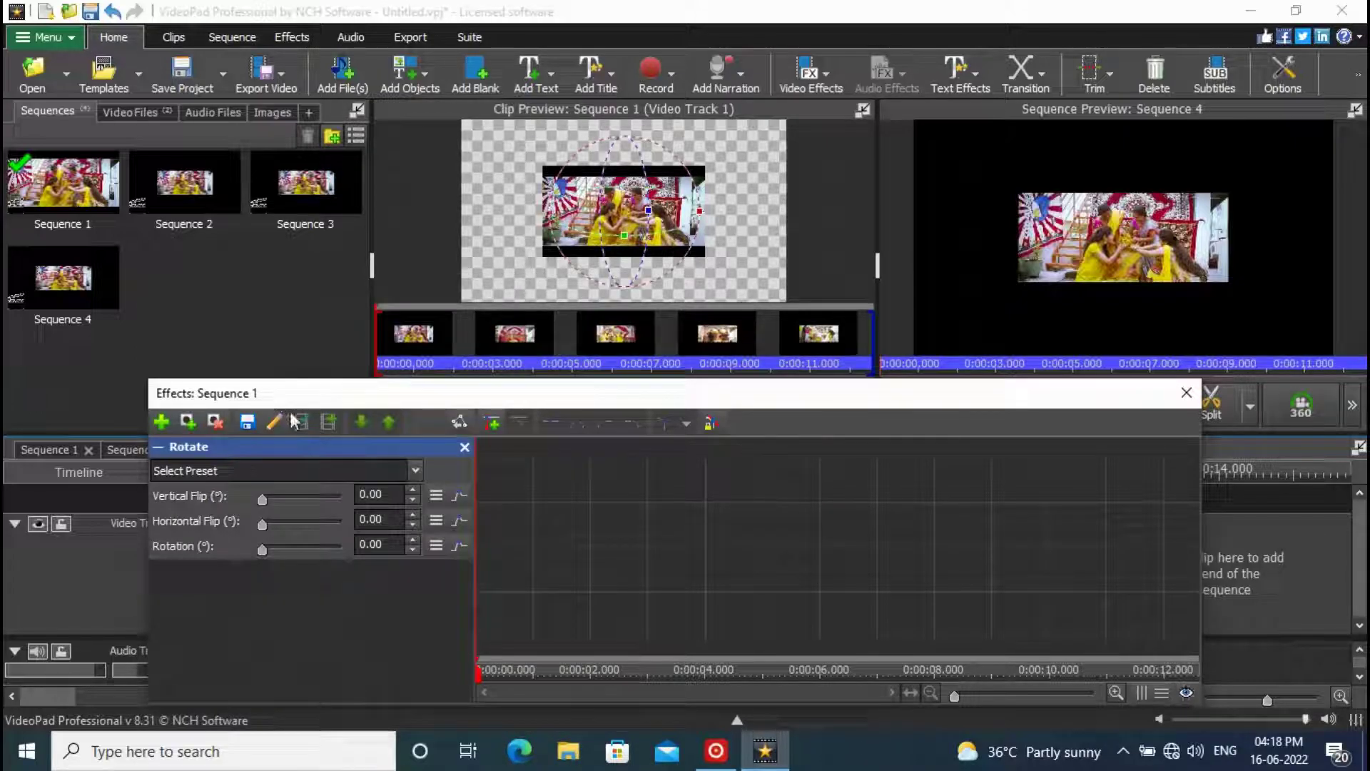
Step: Add a Rotate keyframe at the clip's start and set Rotation to 360° at the clip's end
click(499, 420)
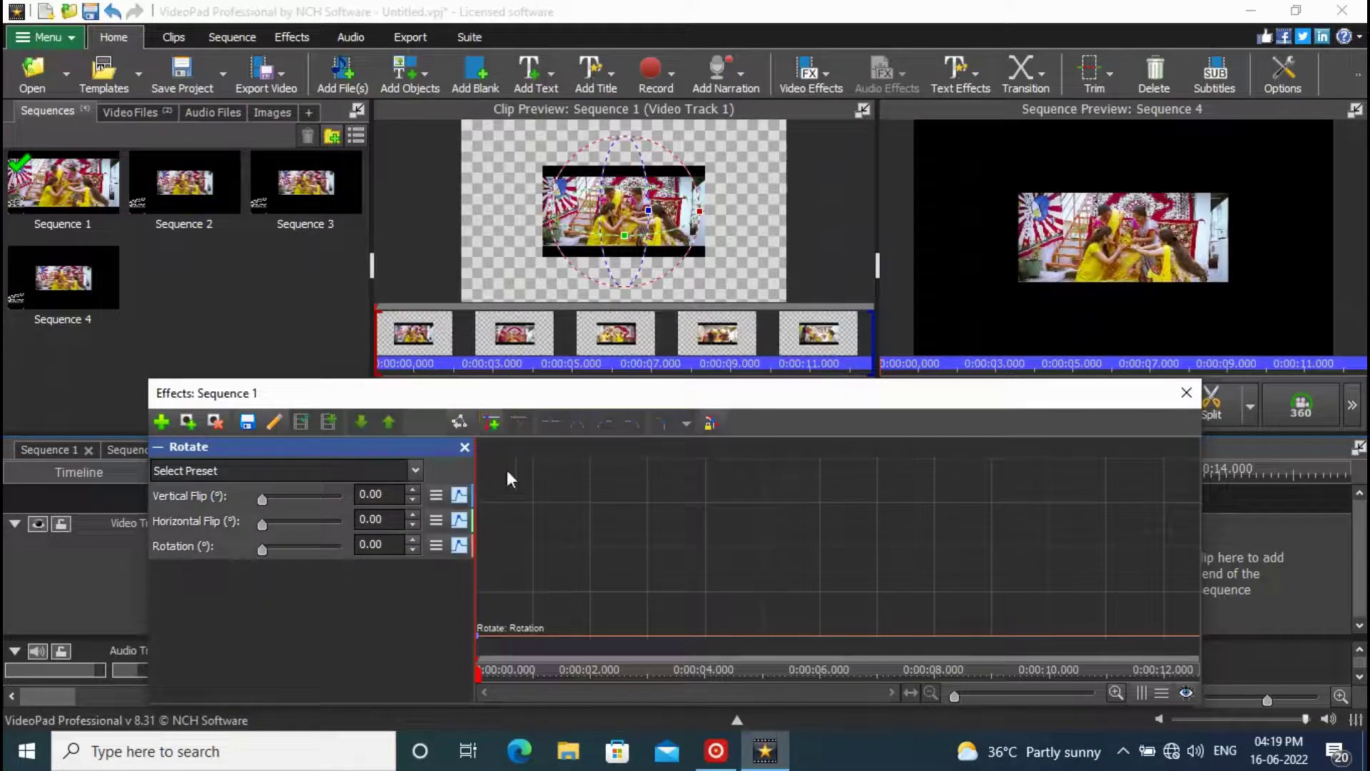
drag(482, 684, 1306, 642)
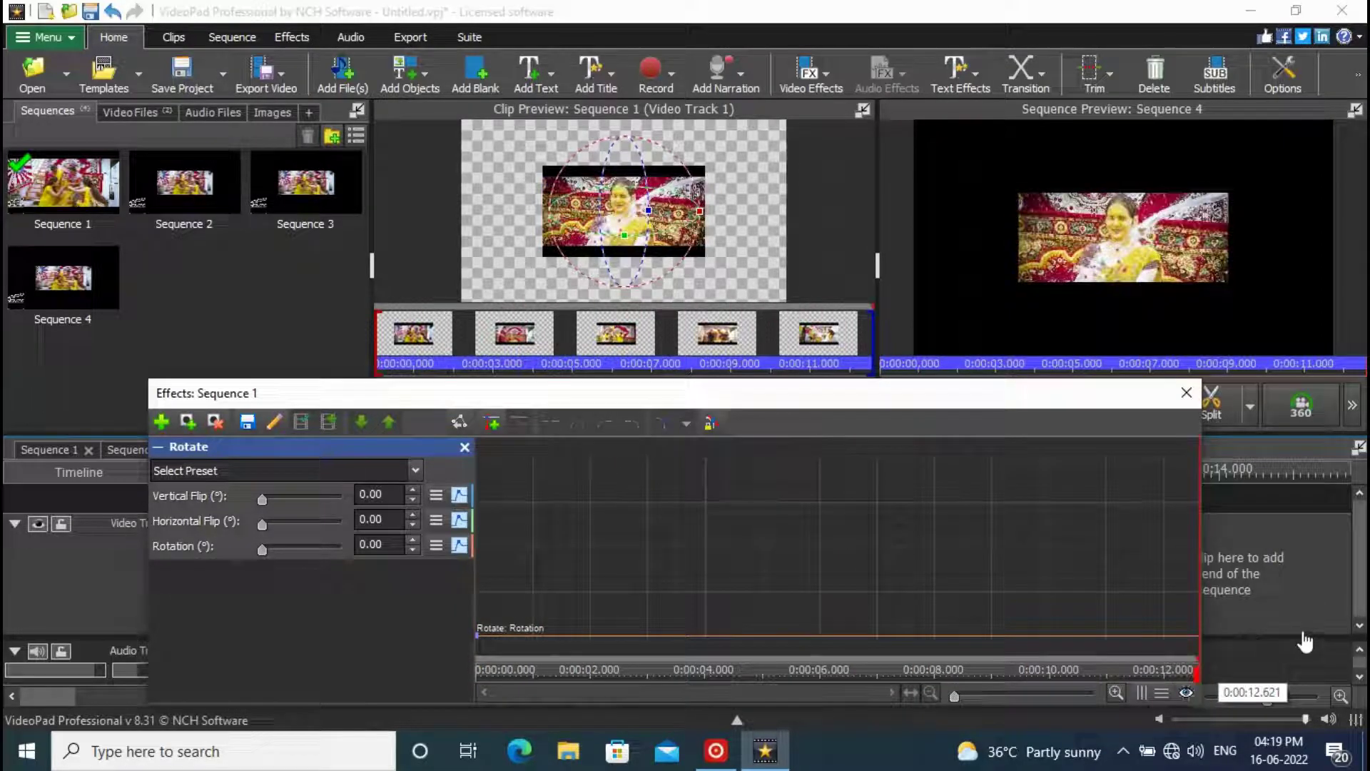
click(394, 544)
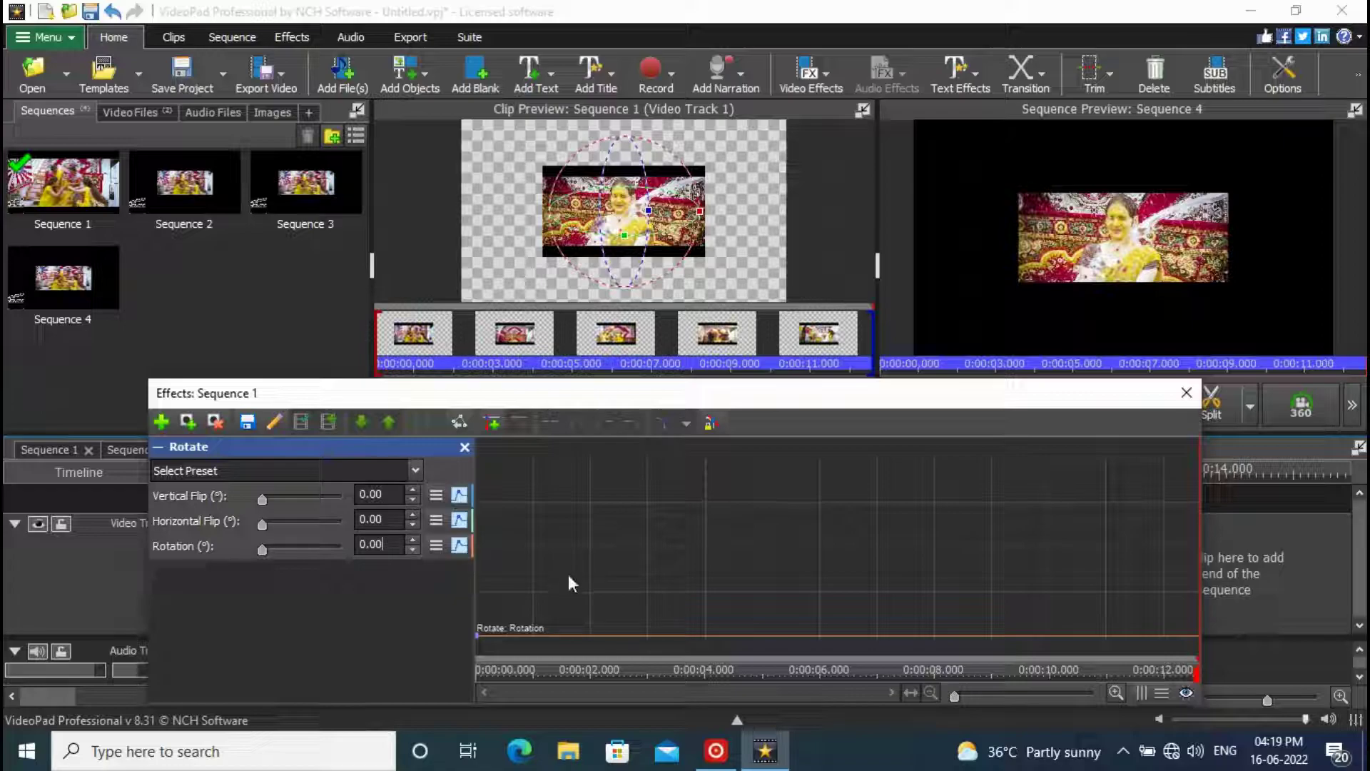
key(BackSpace)
key(BackSpace)
key(BackSpace)
key(BackSpace)
text(360)
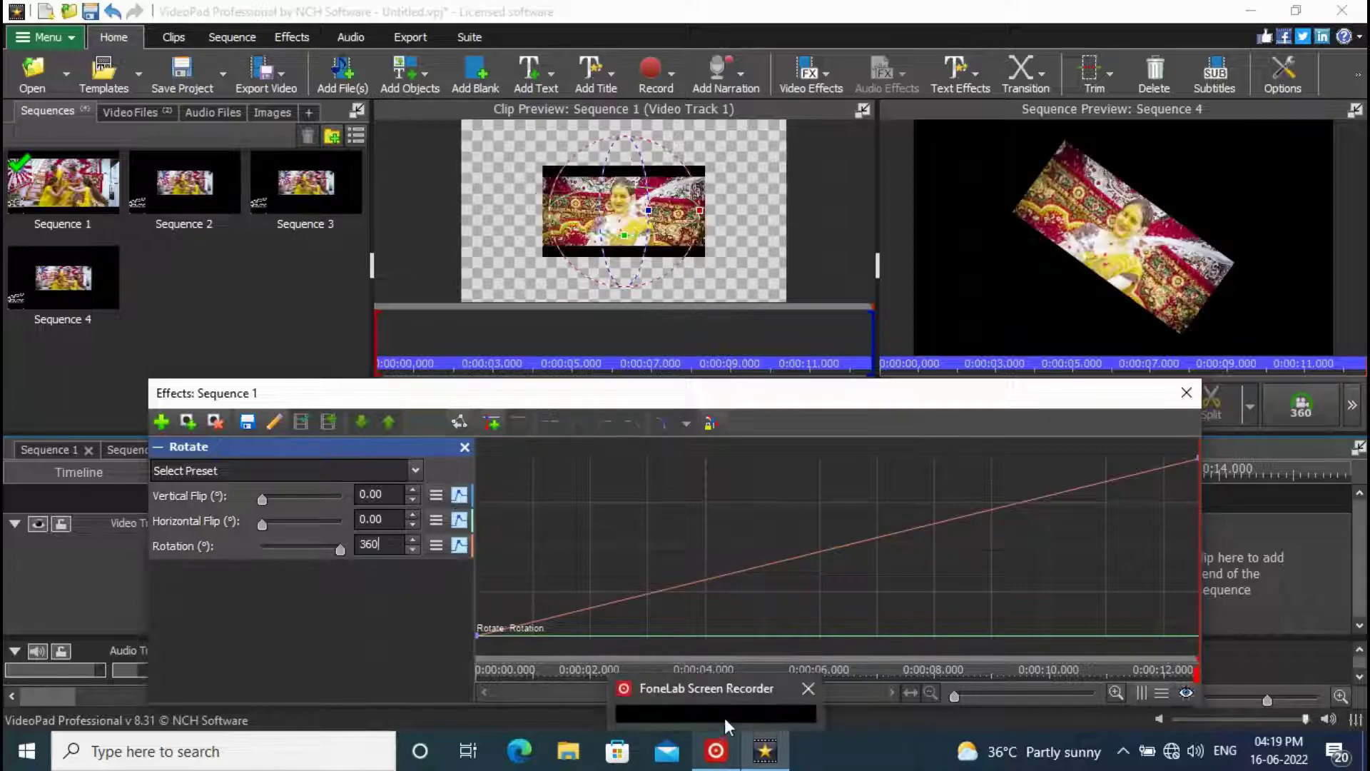
Step: Close the effects window with its cursor at the clip's start, play the Sequence 4 preview and rewind it
drag(1197, 687, 414, 704)
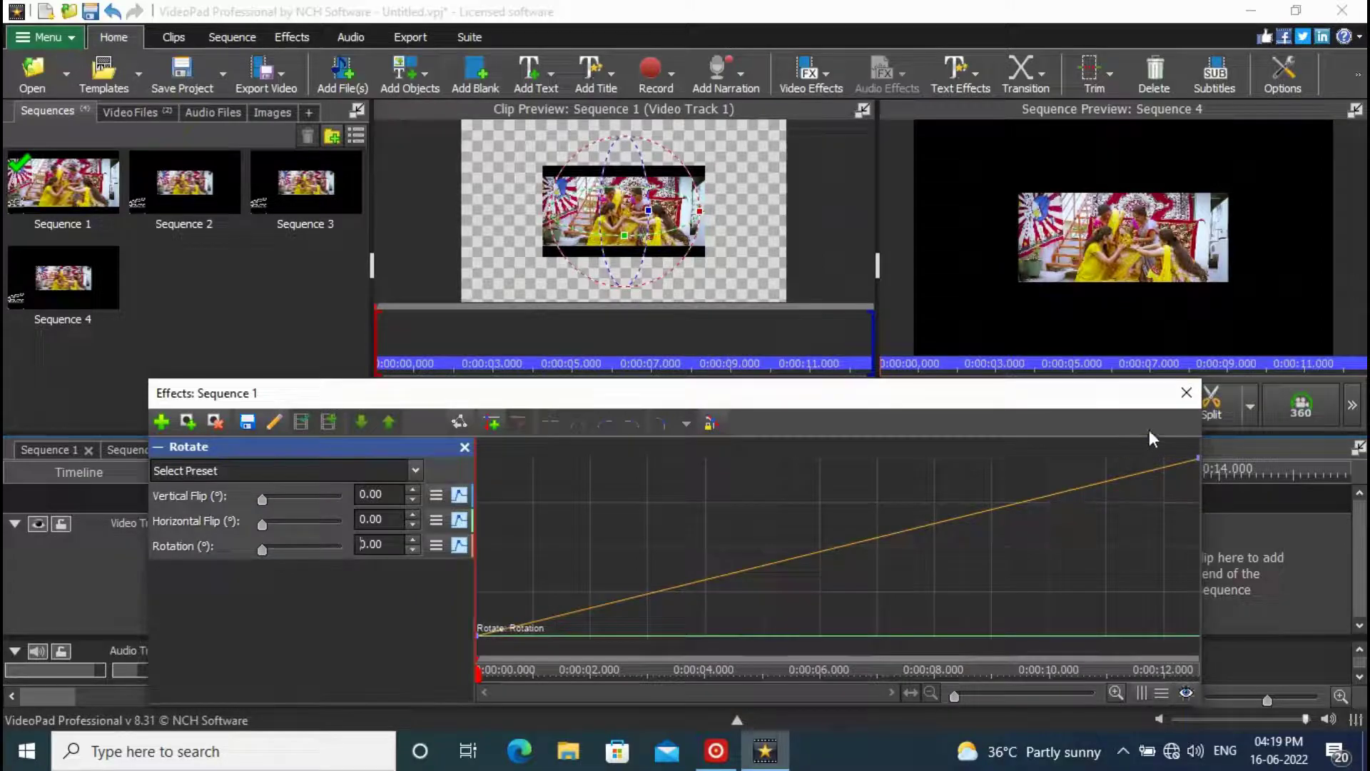
click(1186, 391)
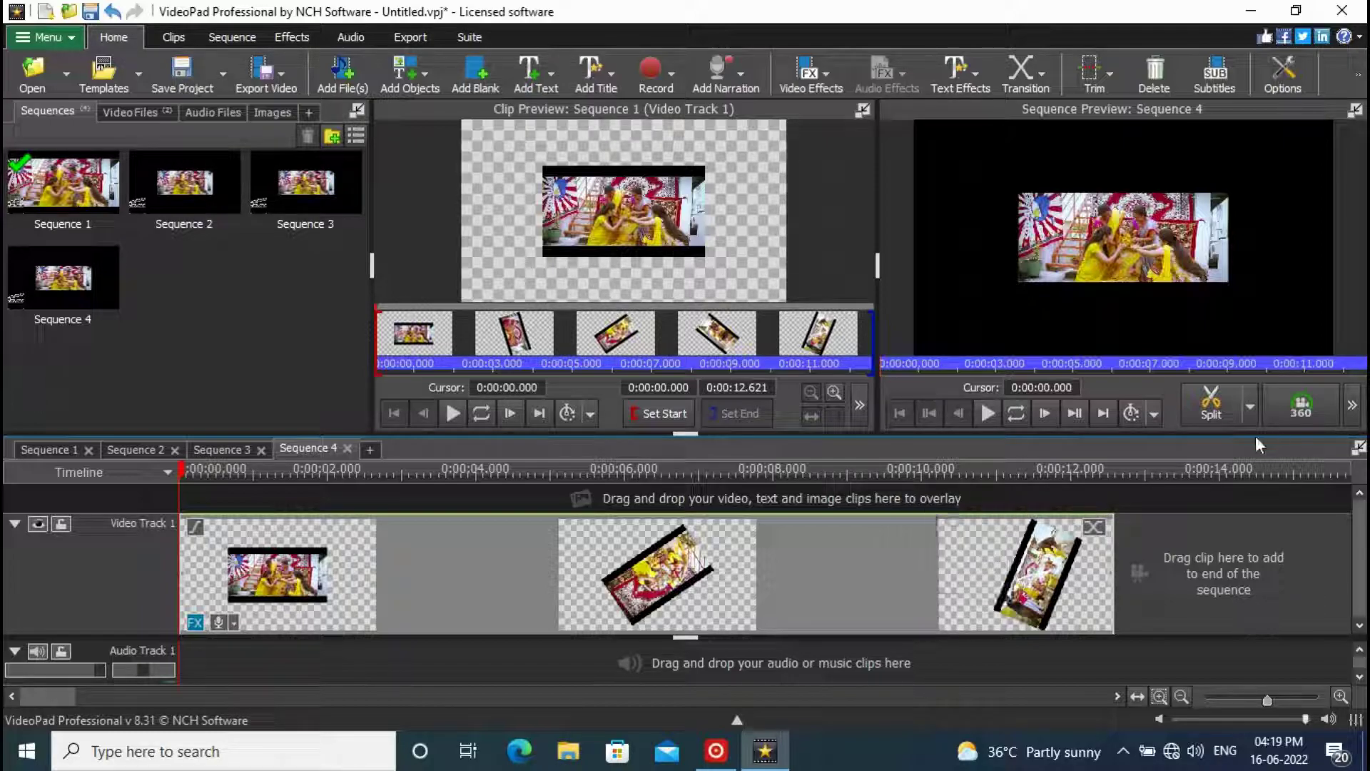
click(984, 415)
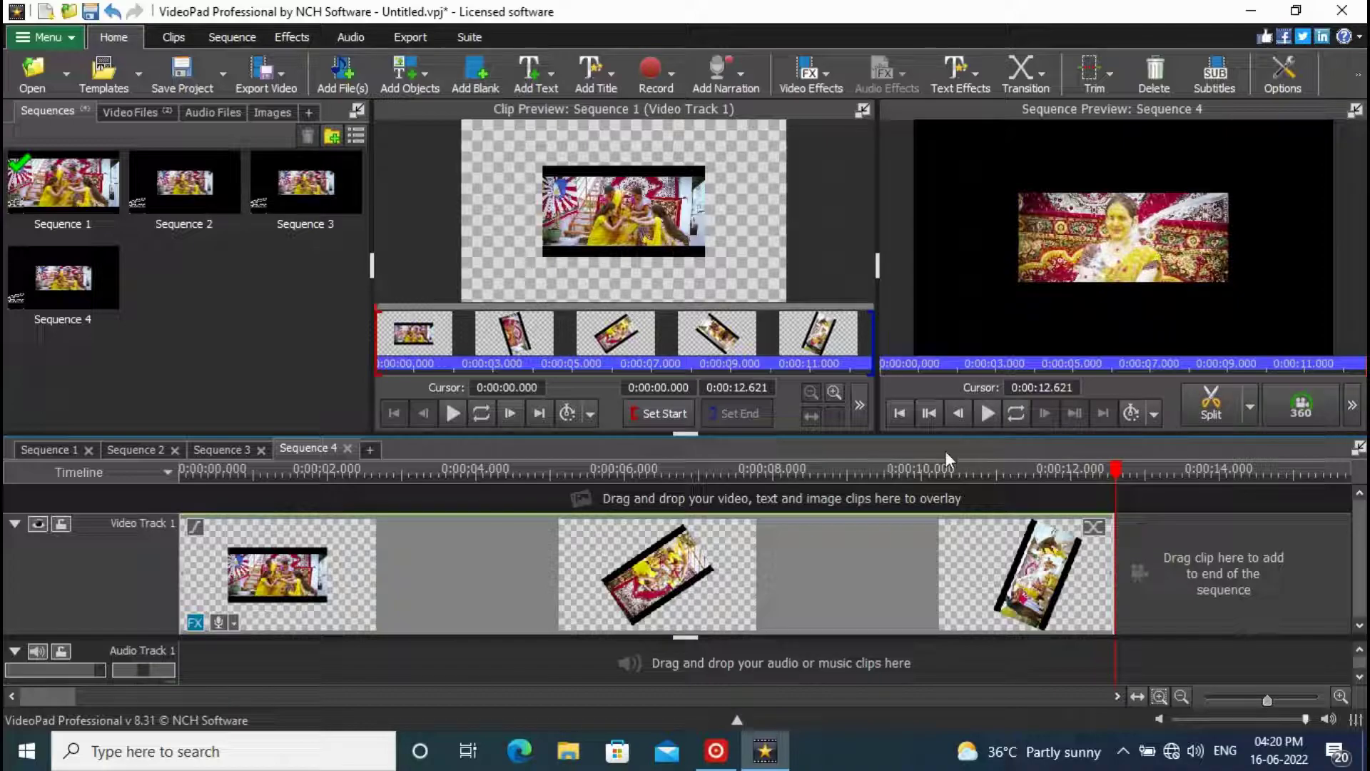
click(900, 413)
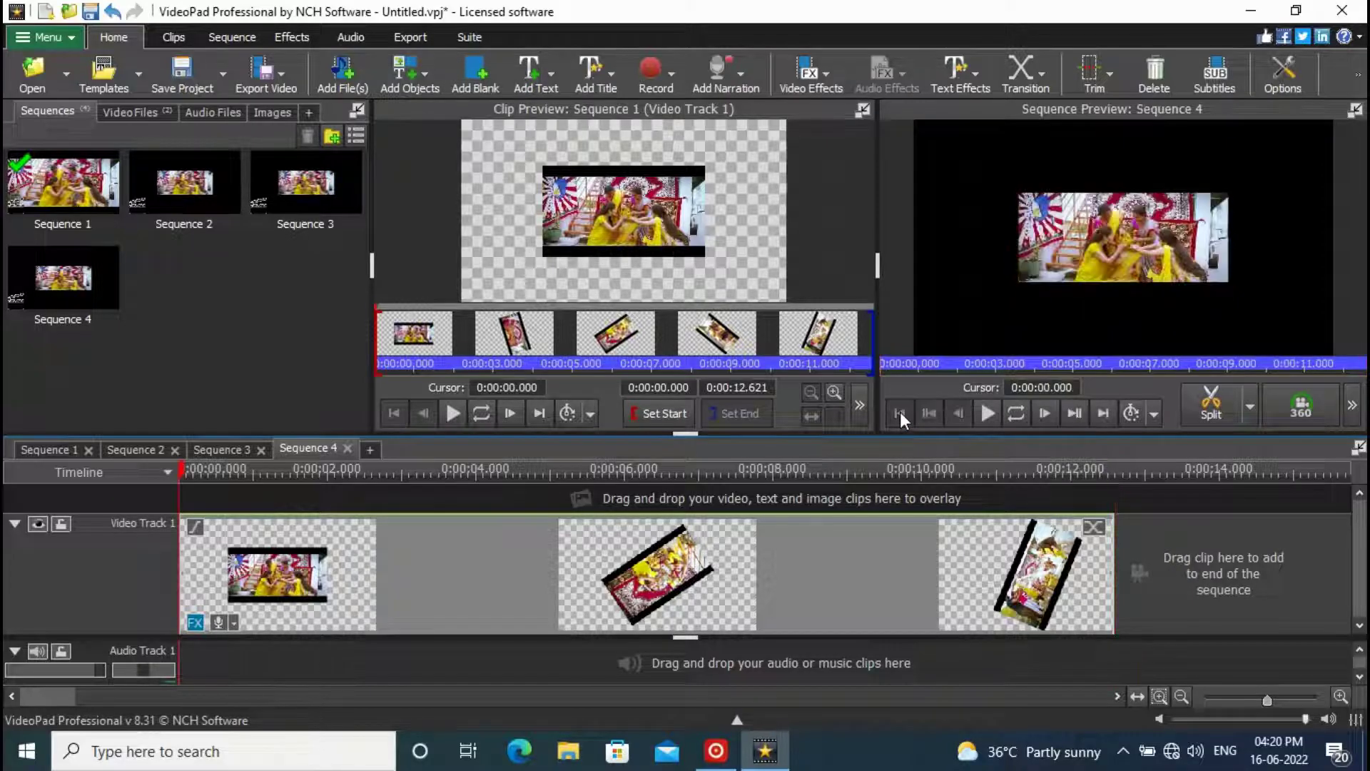
Step: In a new sequence holding Sequence 2 as its clip, add the Position effect to that clip
click(370, 448)
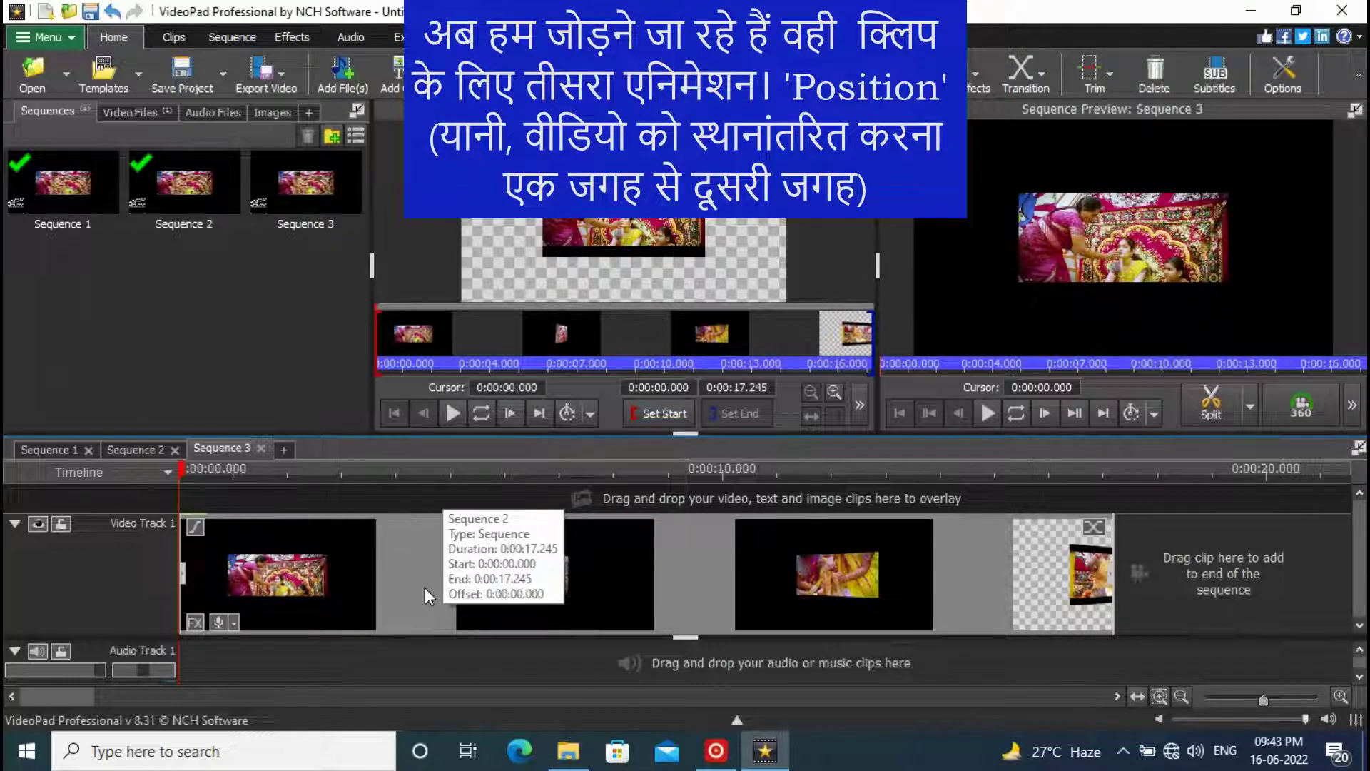
right_click(425, 588)
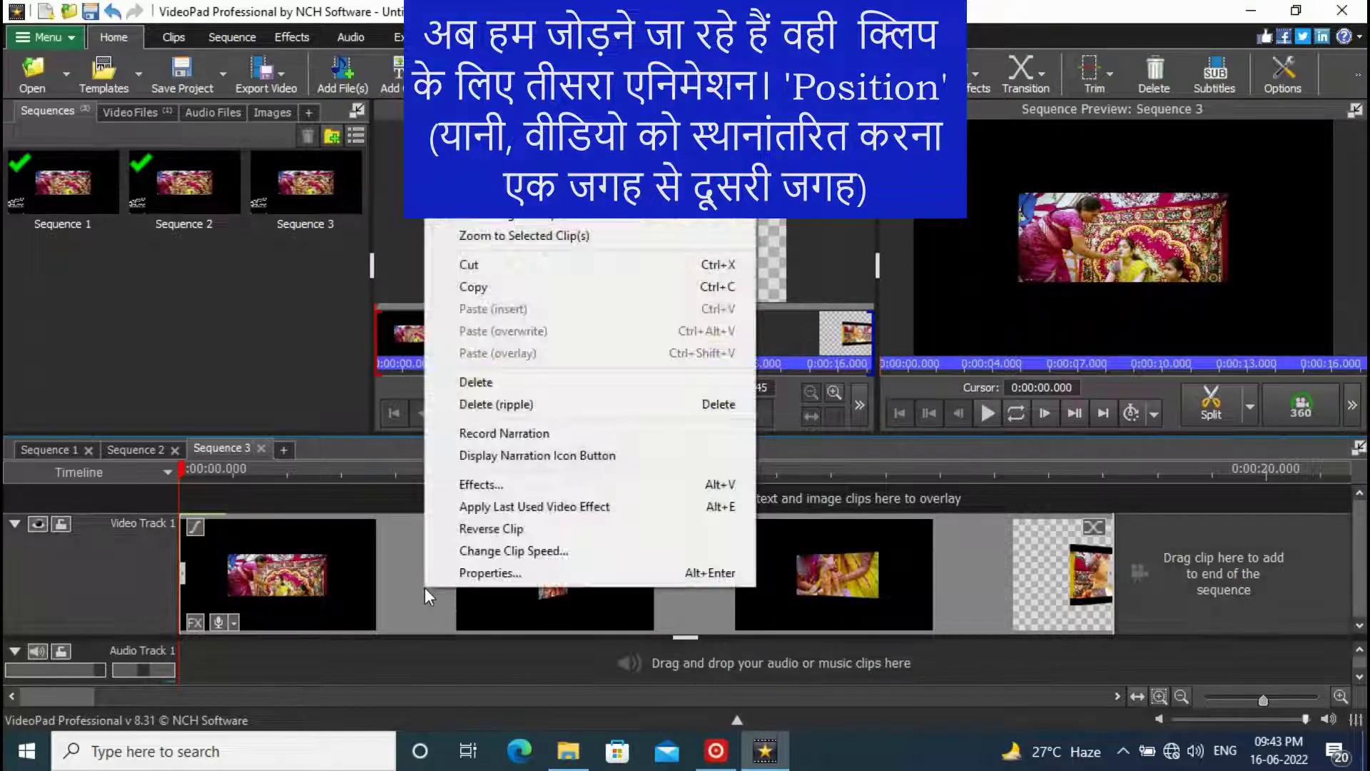
click(514, 484)
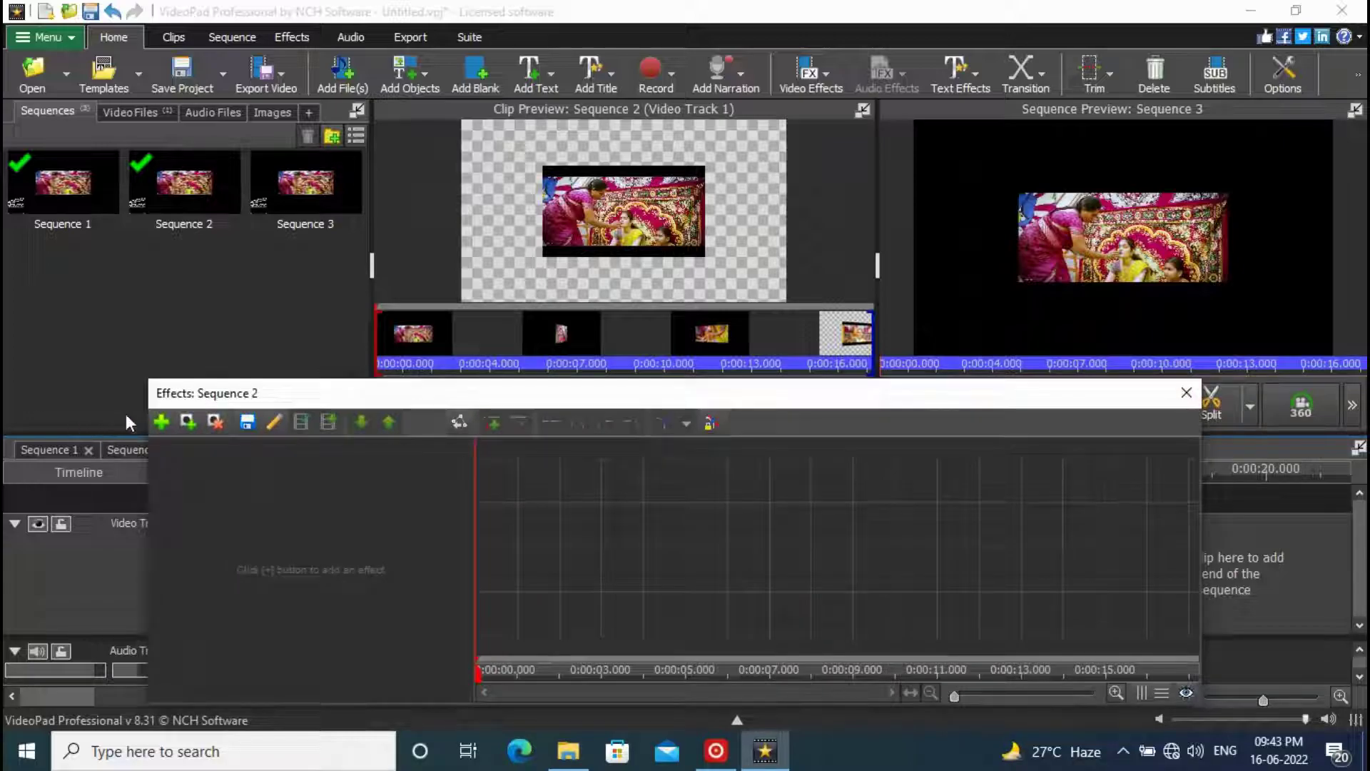
click(161, 422)
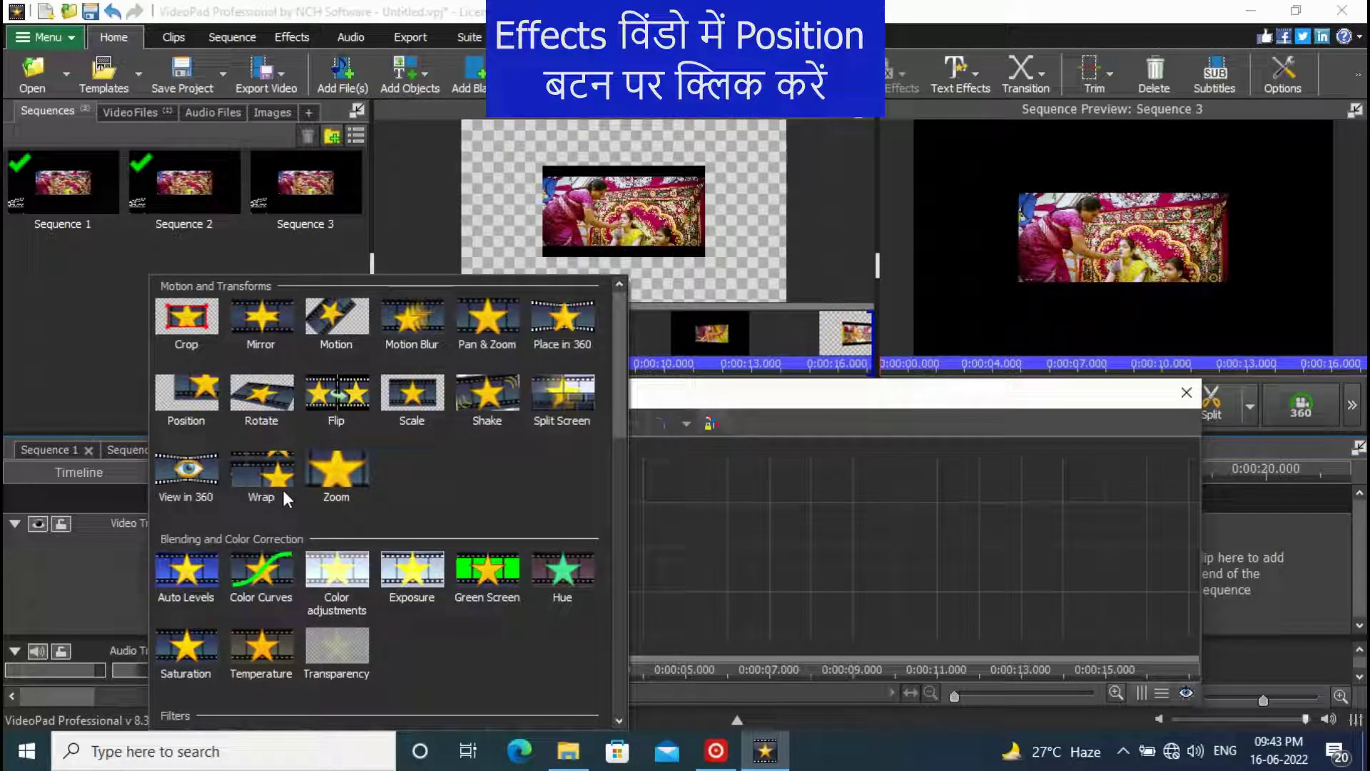
click(187, 397)
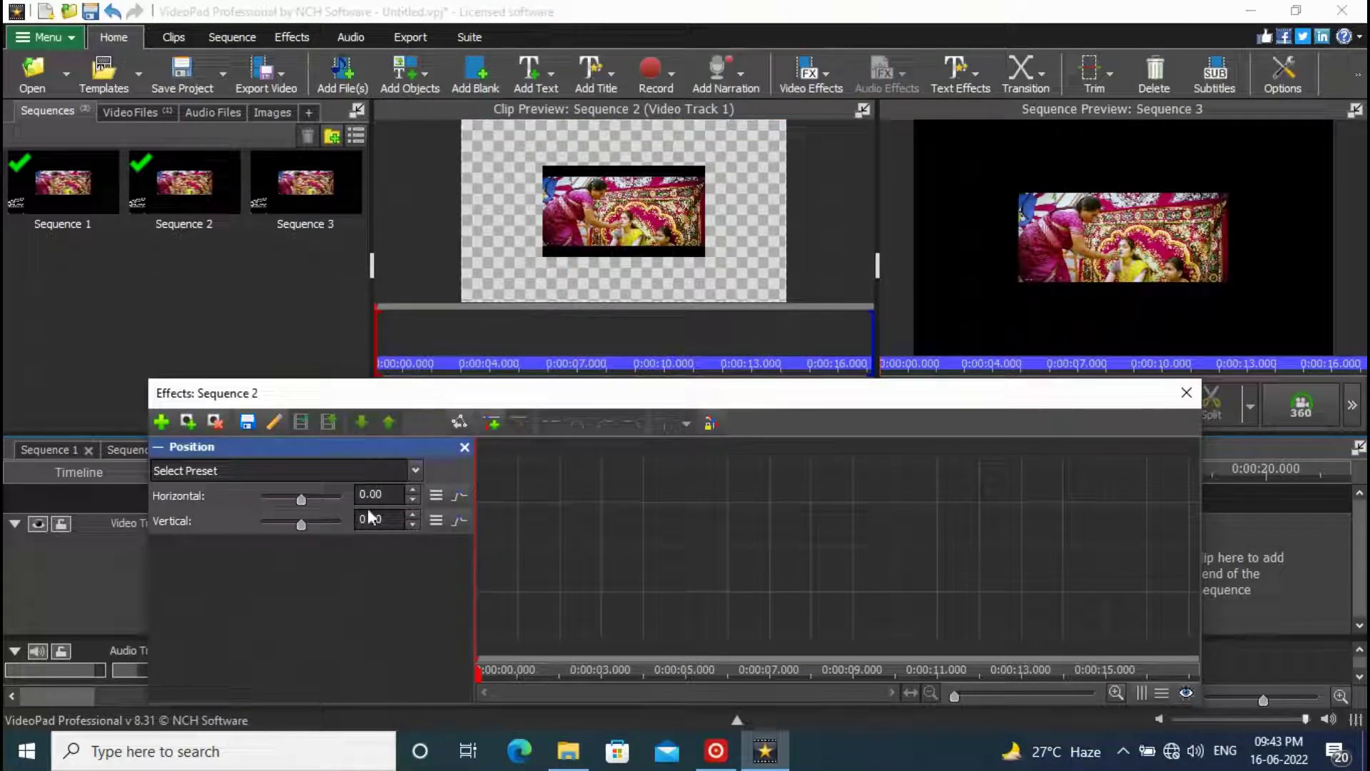
Step: Add a Position keyframe at the clip's start and move the image off the frame's lower left, to about -79.94 horizontal and 41.76 vertical
click(495, 421)
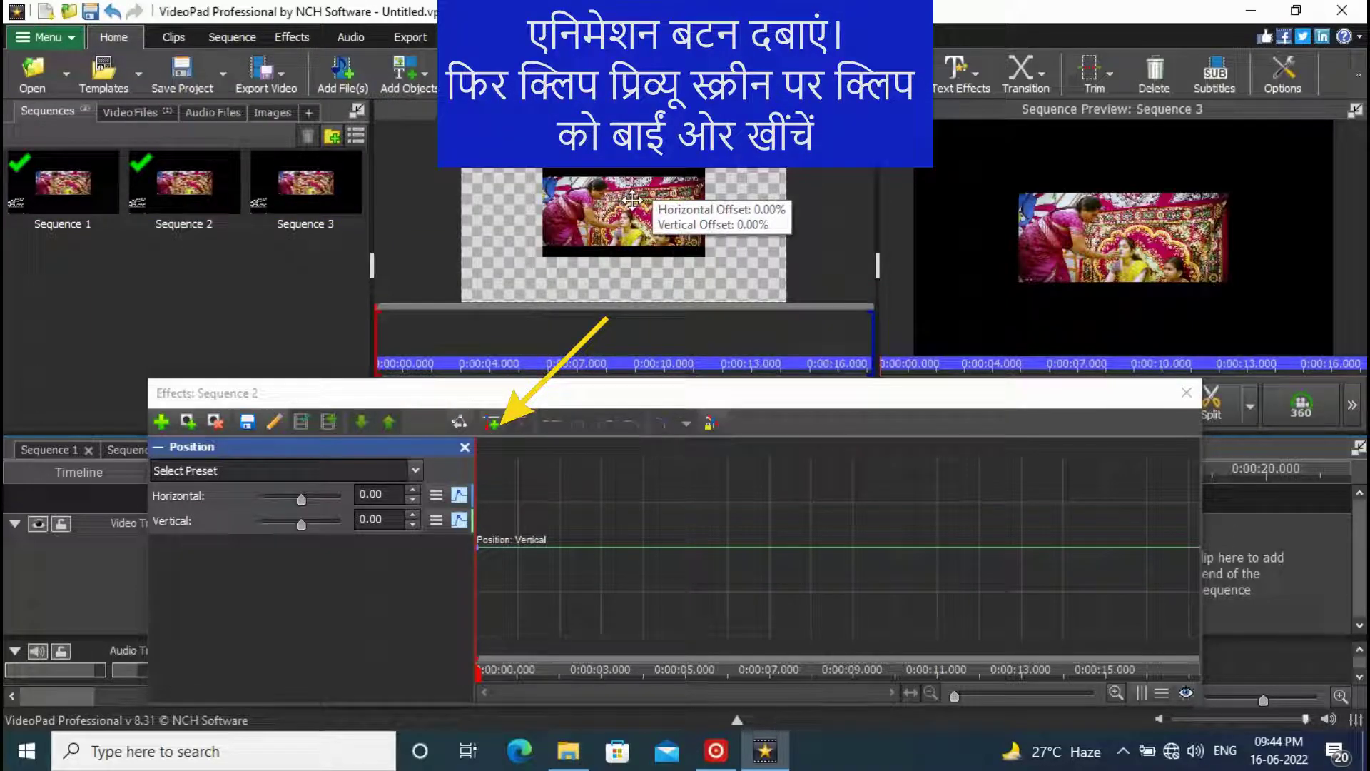
drag(631, 200, 422, 241)
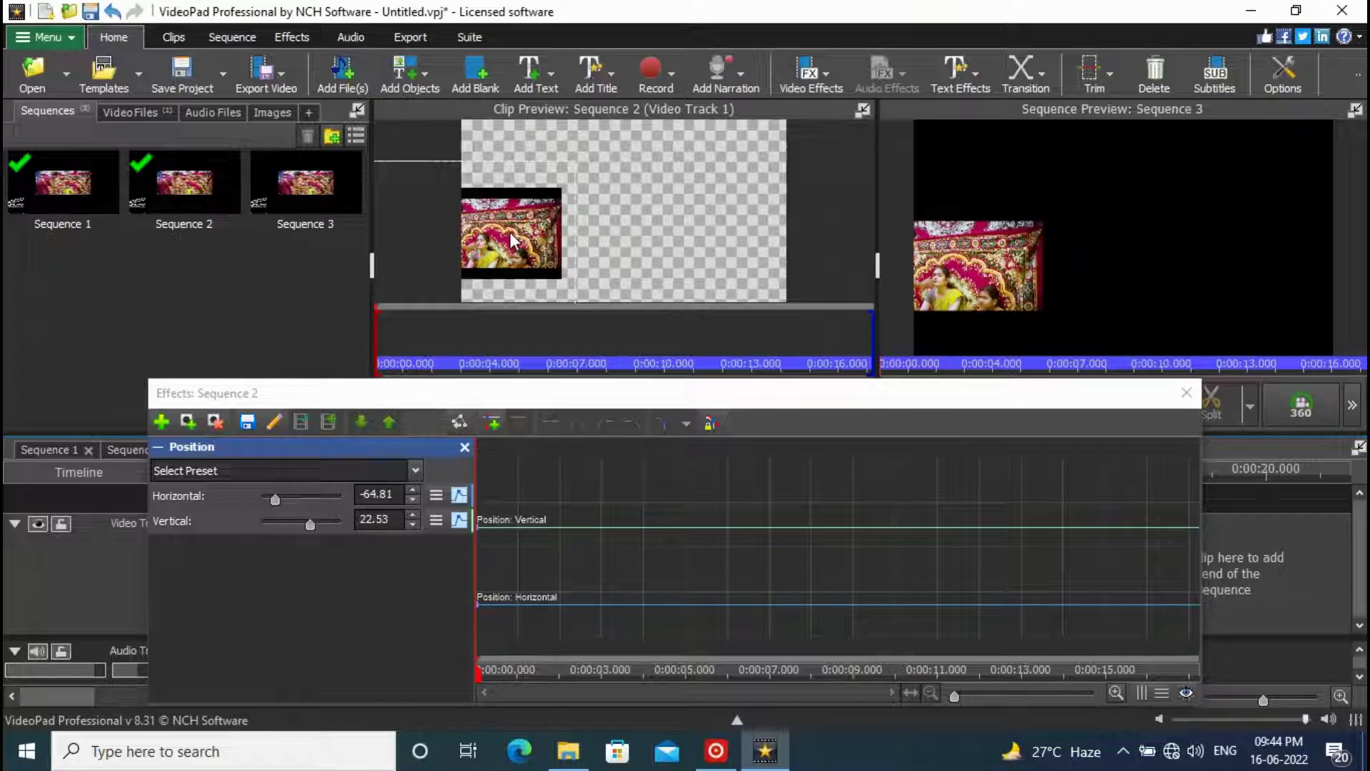
drag(509, 243, 451, 271)
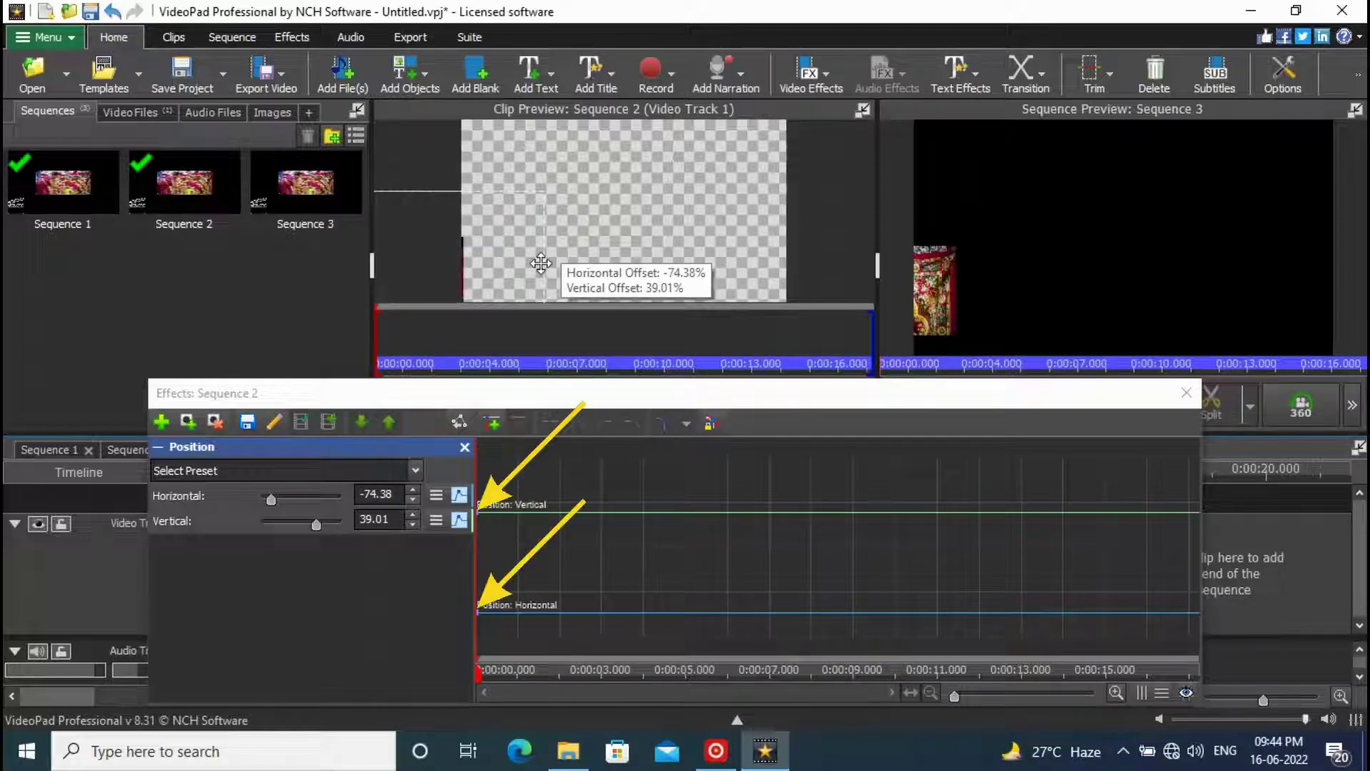
drag(465, 259, 559, 282)
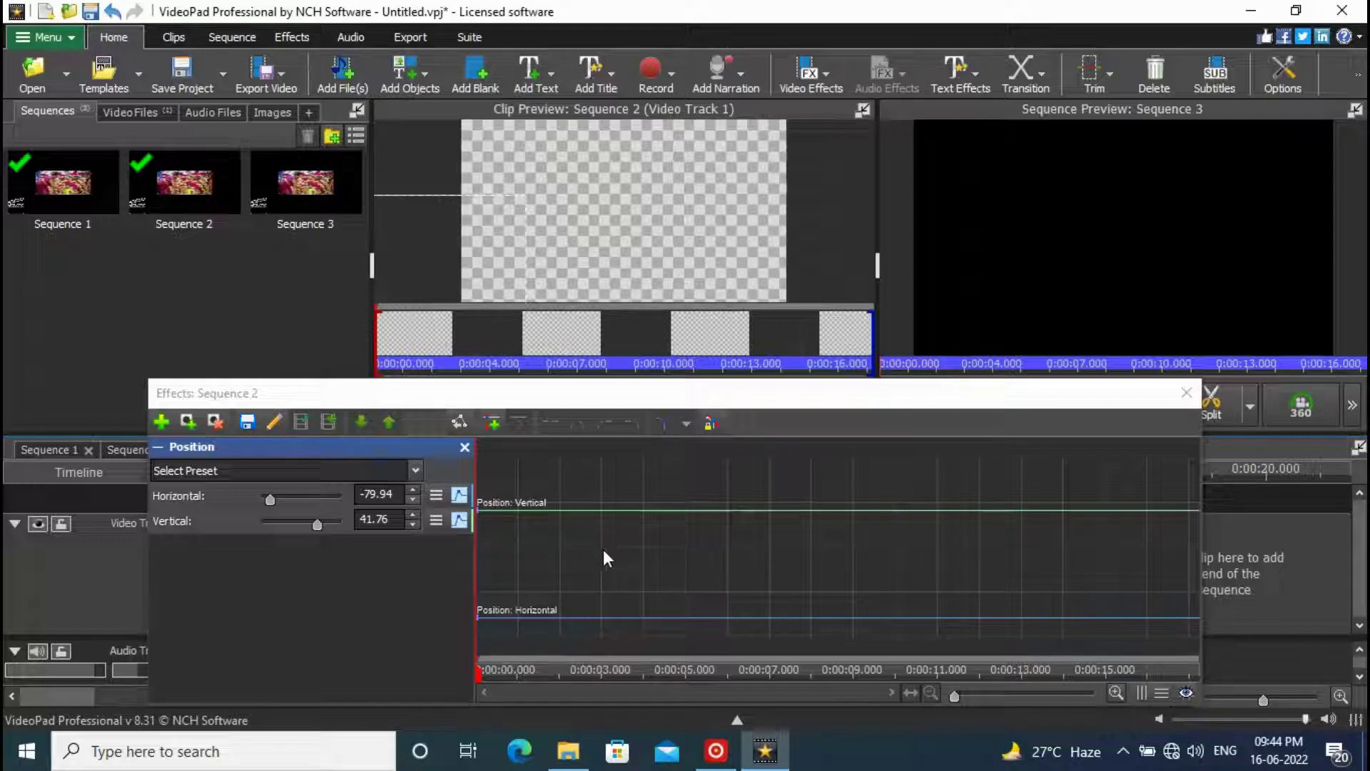
Step: At about 5 s, move the image to the frame's top centre, to about -4.01 horizontal and -70.88 vertical
click(688, 674)
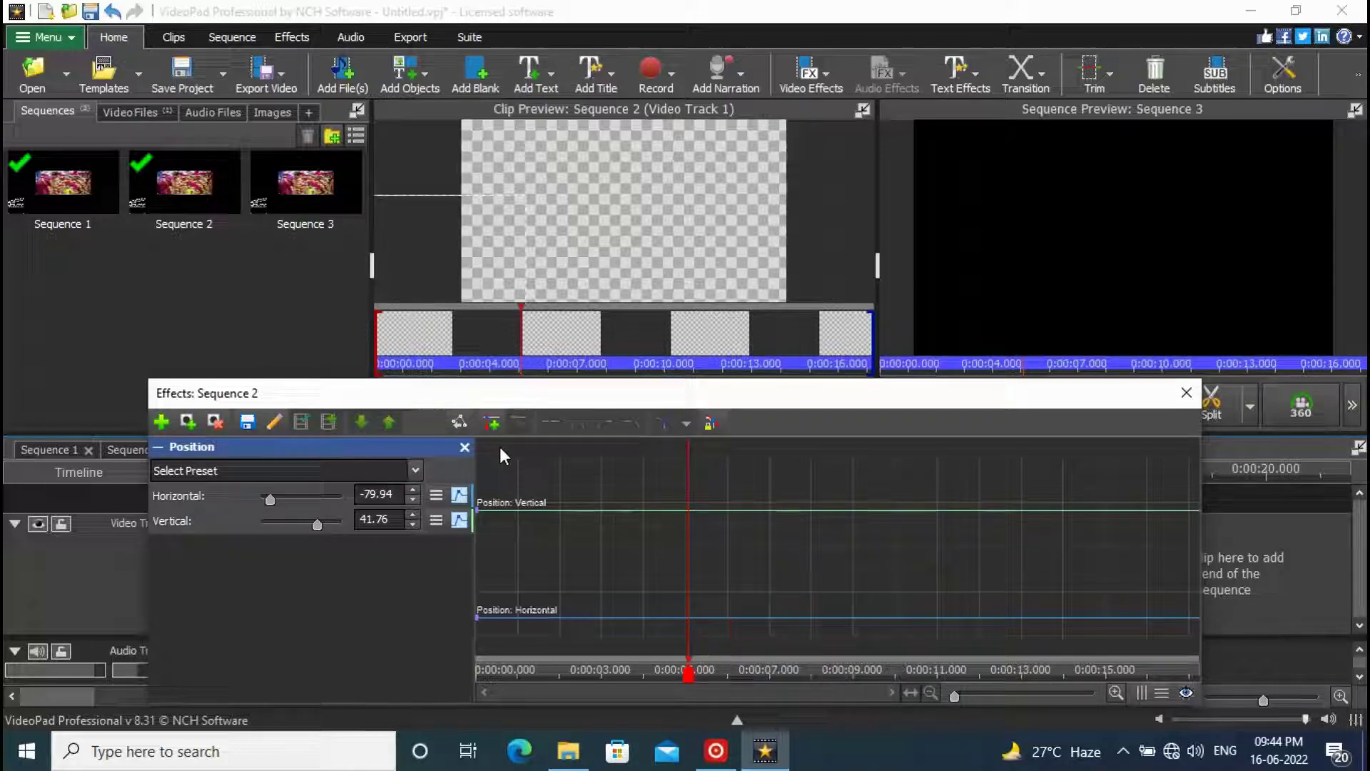
drag(436, 269, 619, 133)
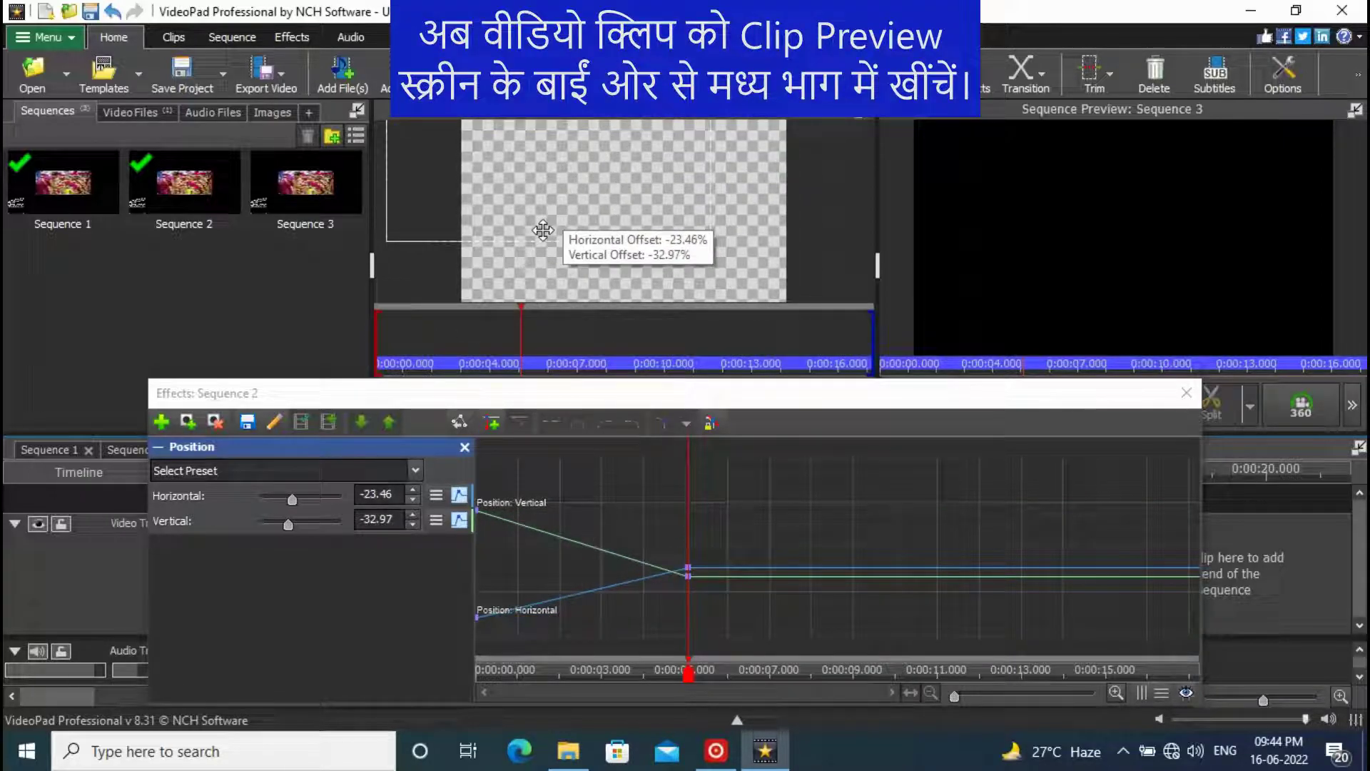
drag(560, 206, 598, 141)
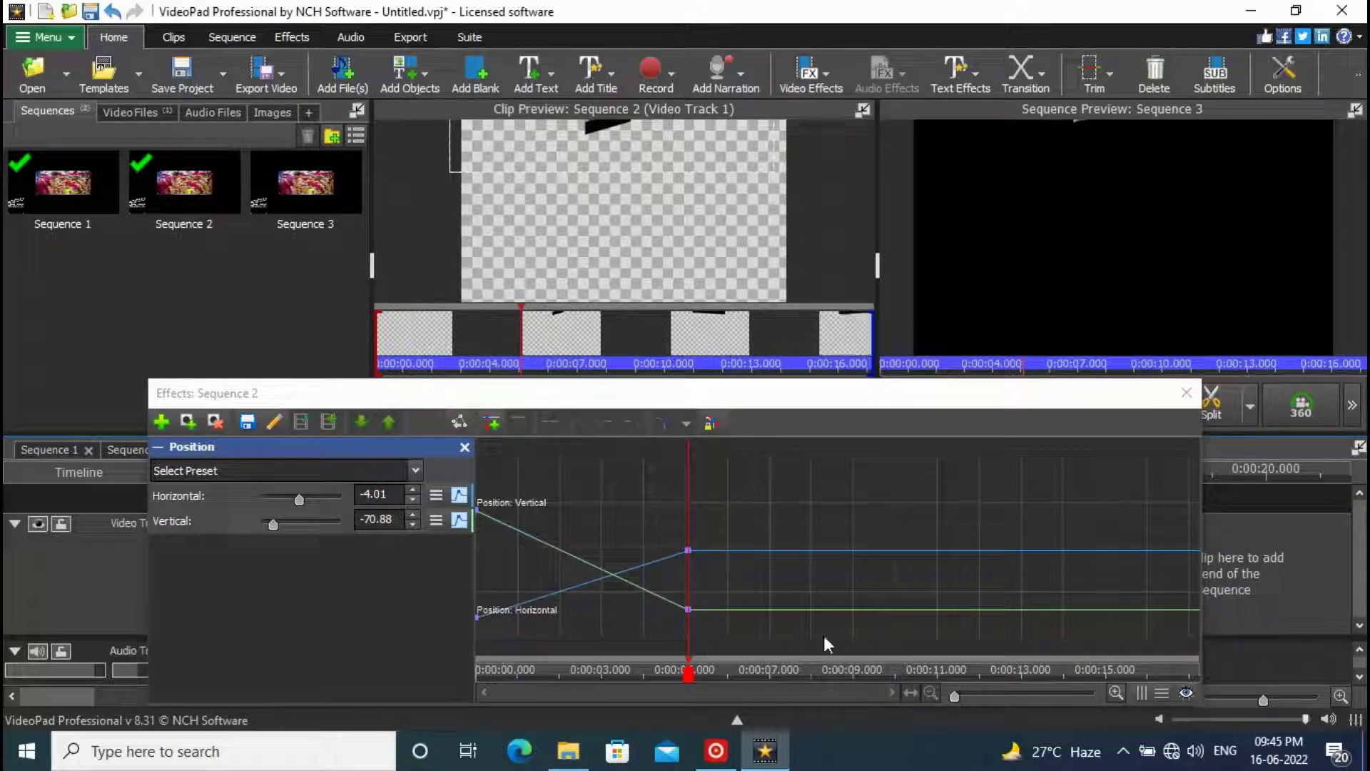
Step: At about 10 s, move the image to the frame's bottom centre, to about 1.23 horizontal and 61.54 vertical
click(904, 662)
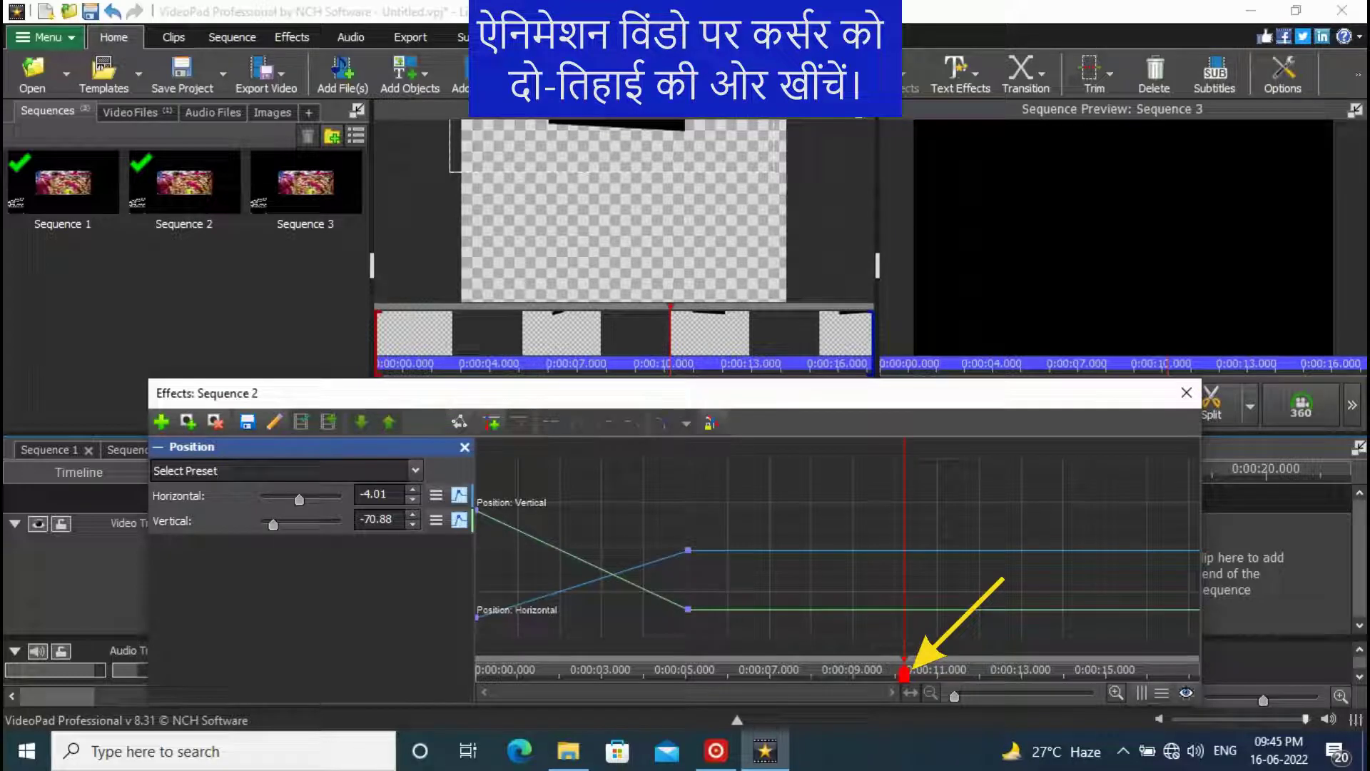
click(621, 129)
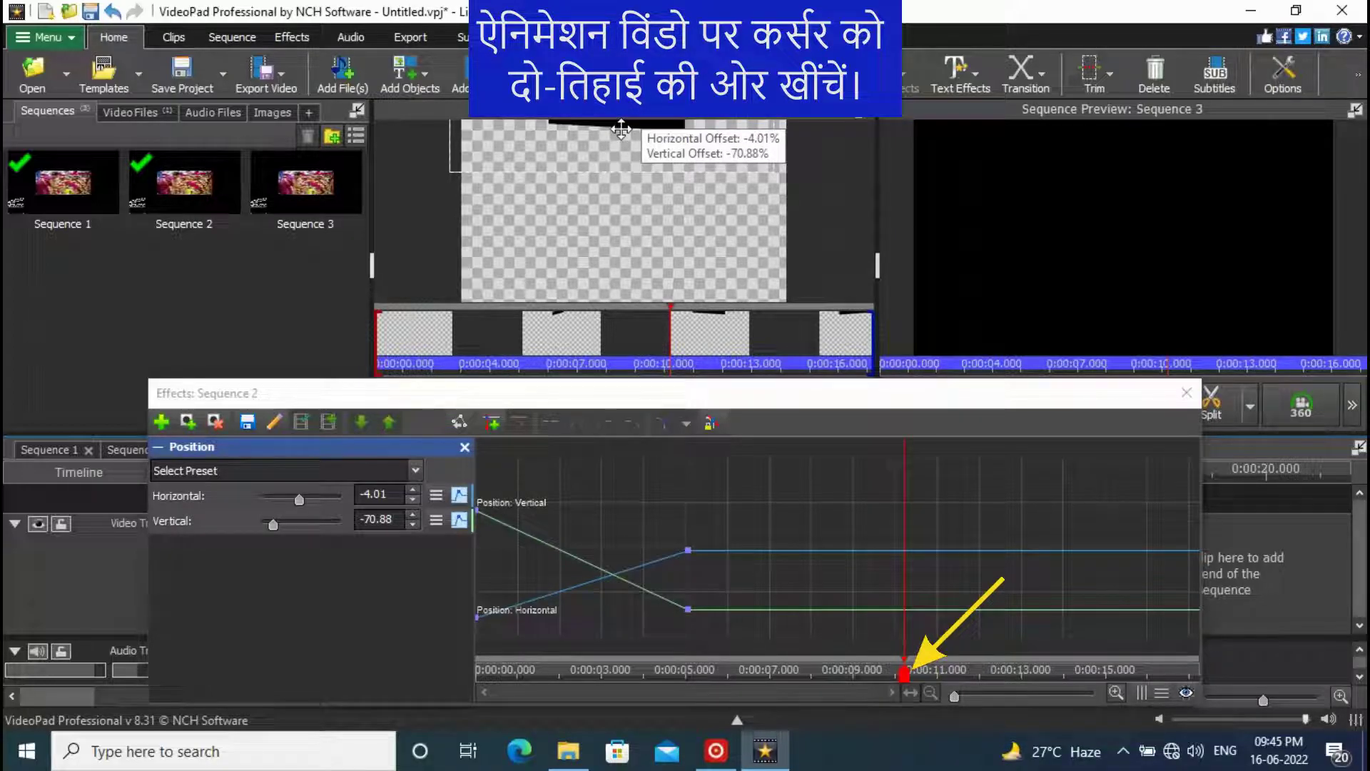
drag(621, 128, 648, 291)
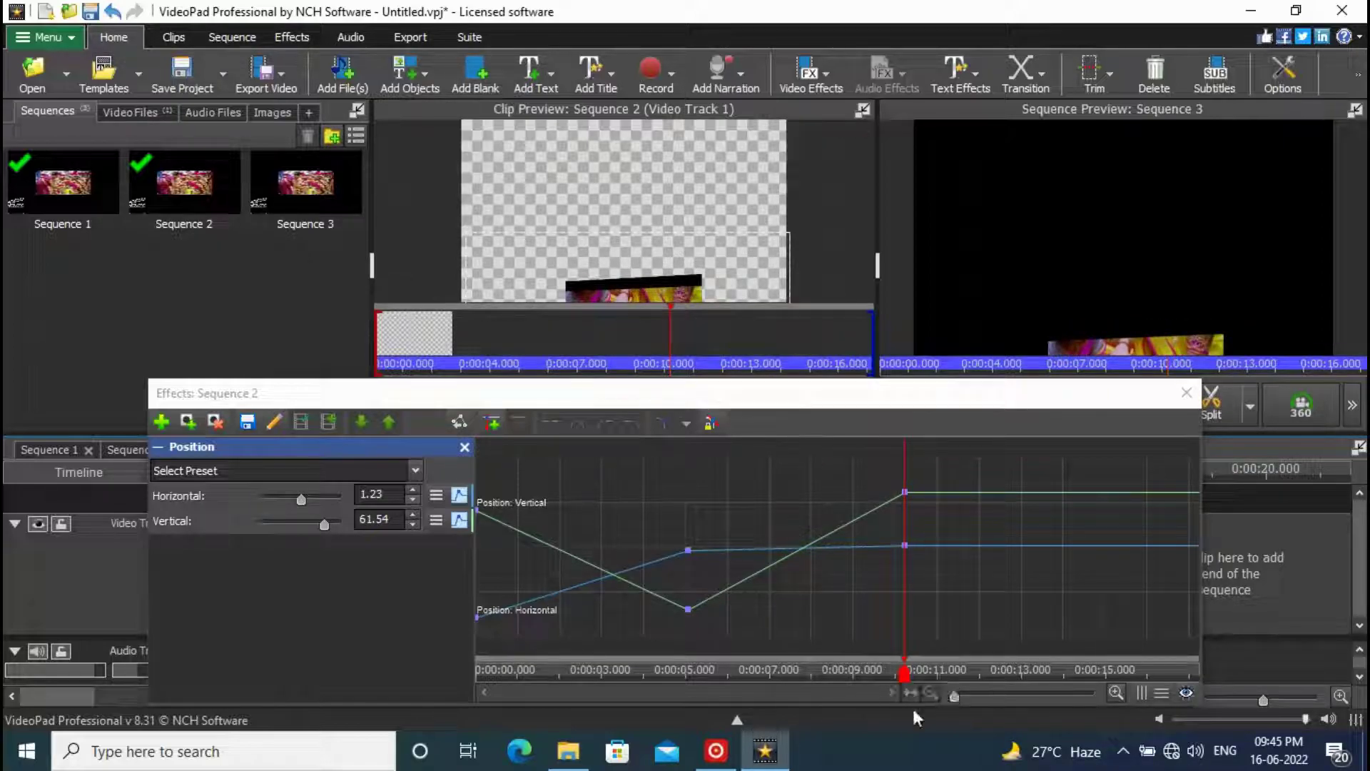
Step: At the clip's end, move the image to the frame's upper right, about 69.14 horizontal and -46.70 vertical, and close the effects window
drag(905, 674, 1196, 671)
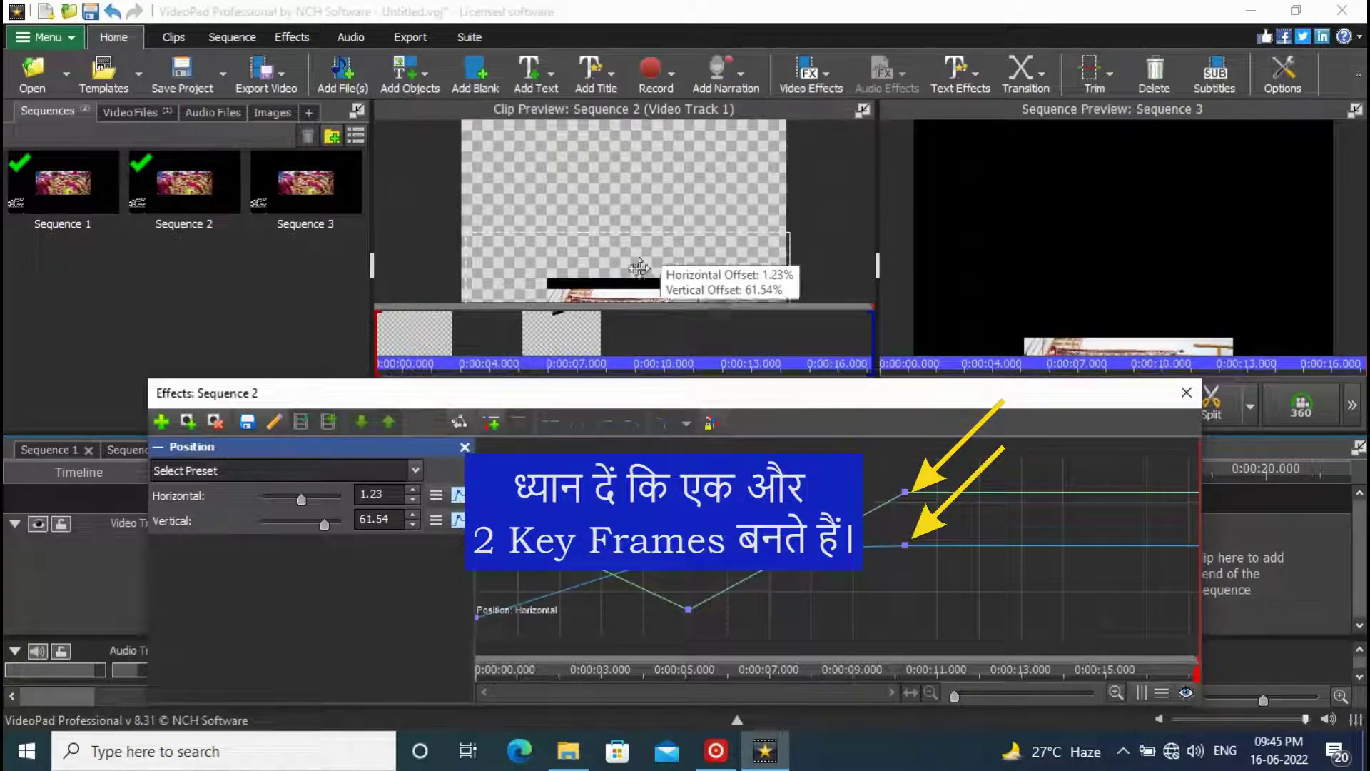
drag(633, 280, 710, 184)
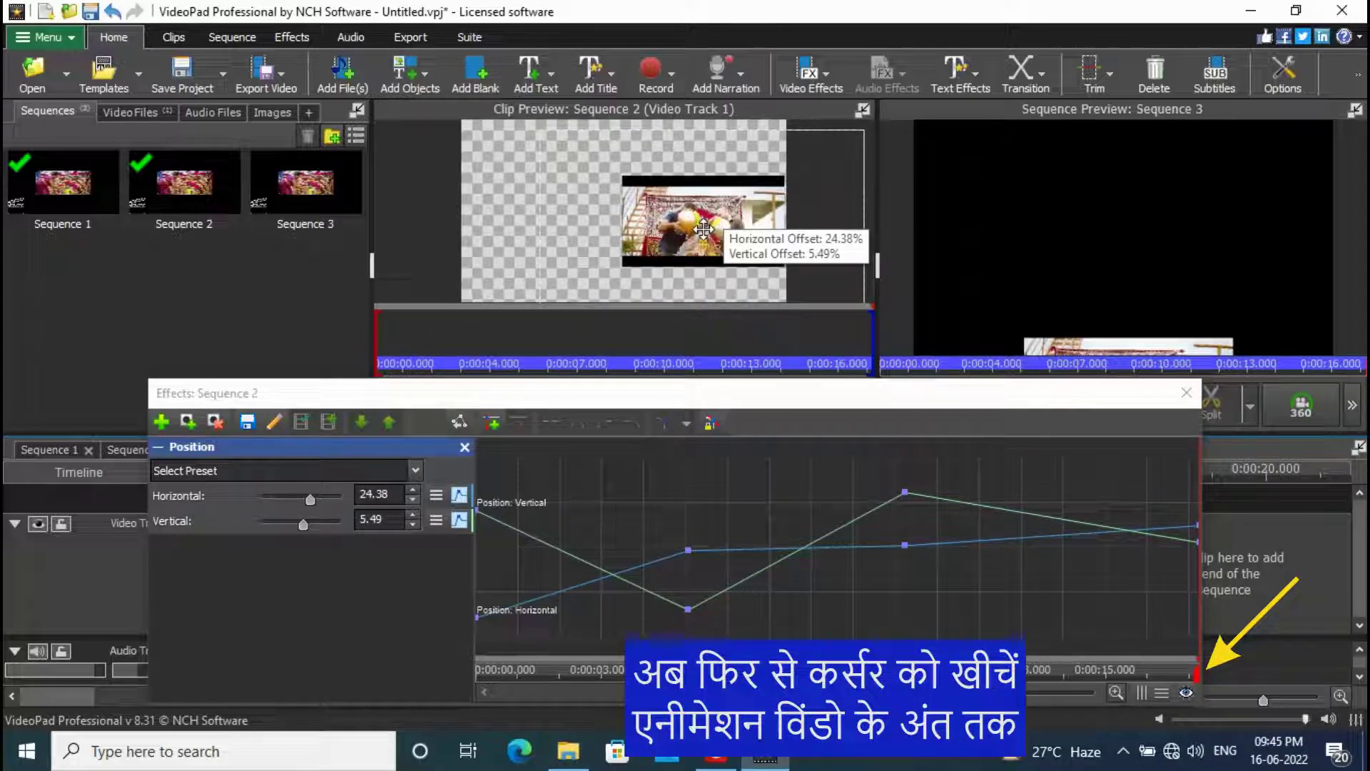
drag(703, 228, 776, 173)
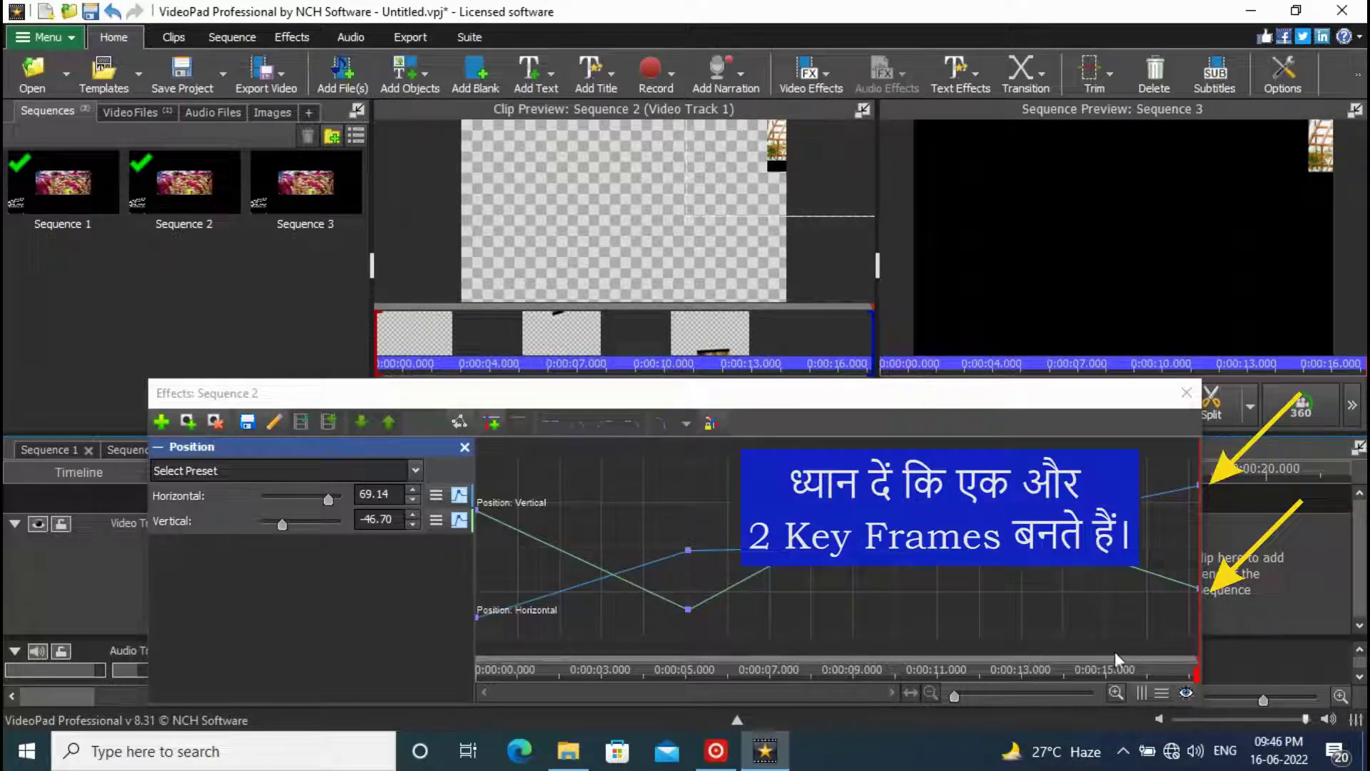
click(1188, 393)
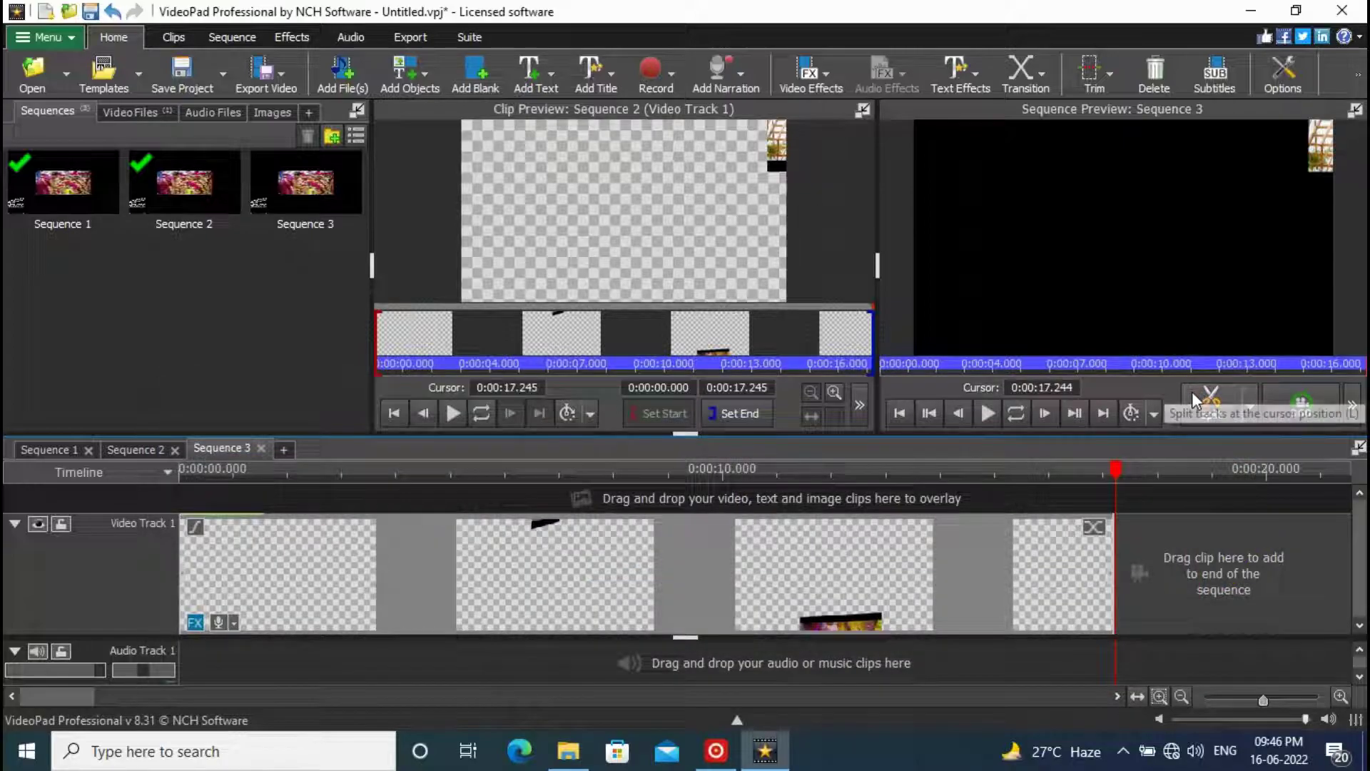
Step: Play Sequence 3 from its start to review the position animation
click(905, 417)
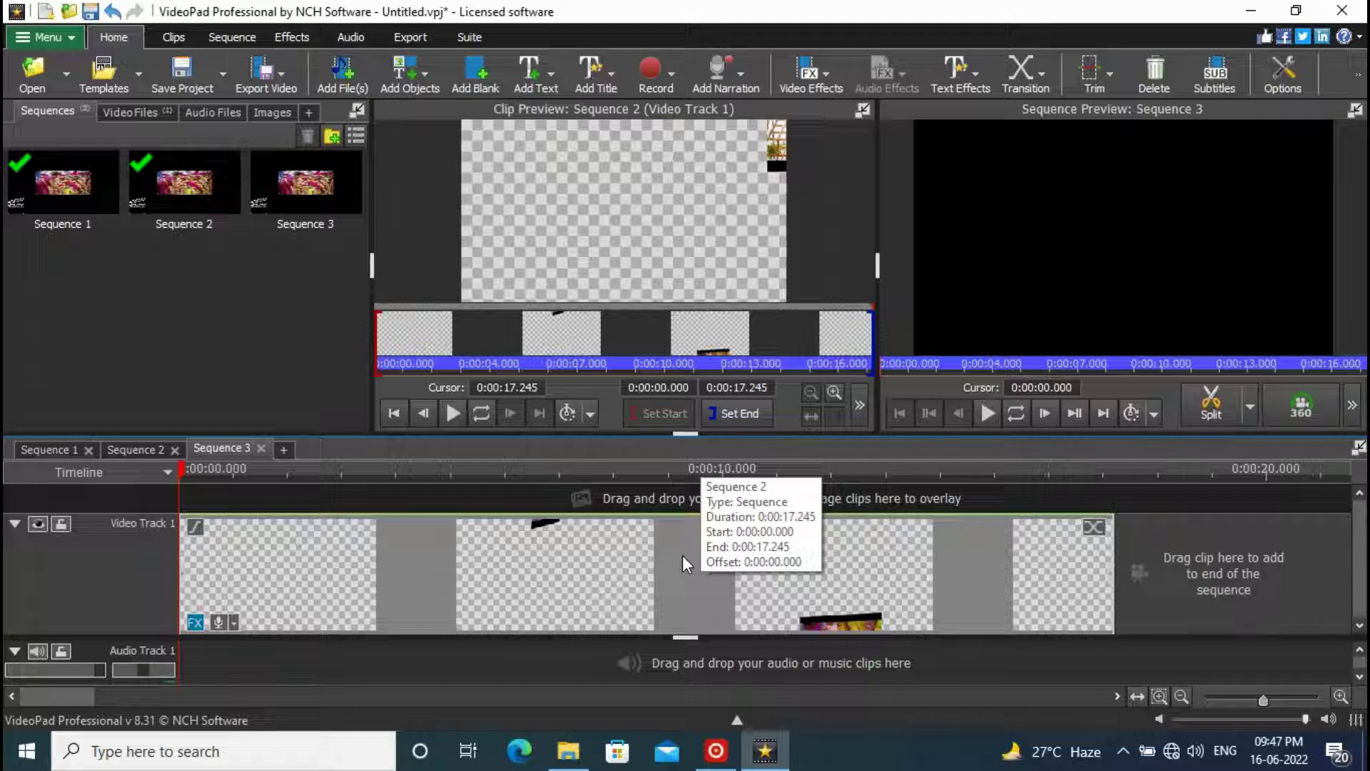
click(988, 412)
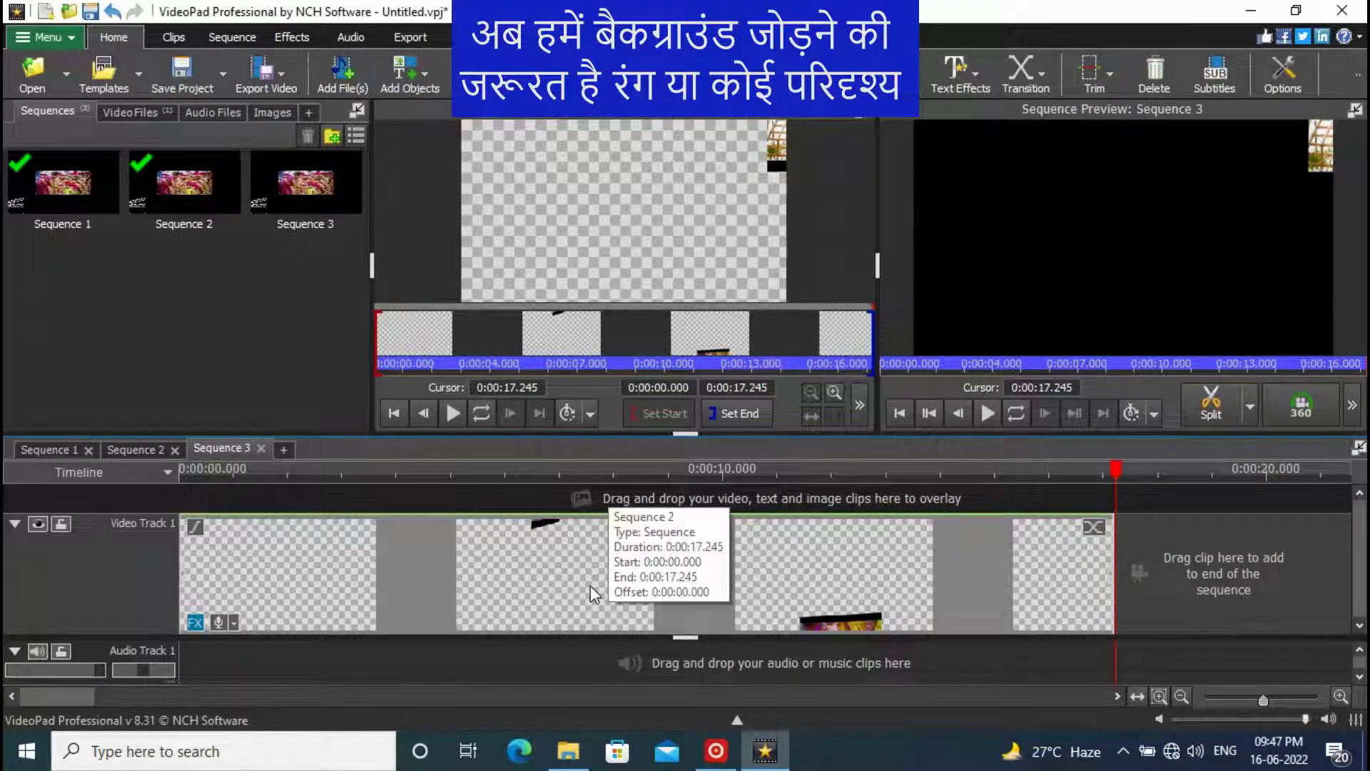
Step: Move the Sequence 2 clip to a new overlay track above Video Track 1 and create a solid pink blank clip for the background
drag(538, 585, 531, 499)
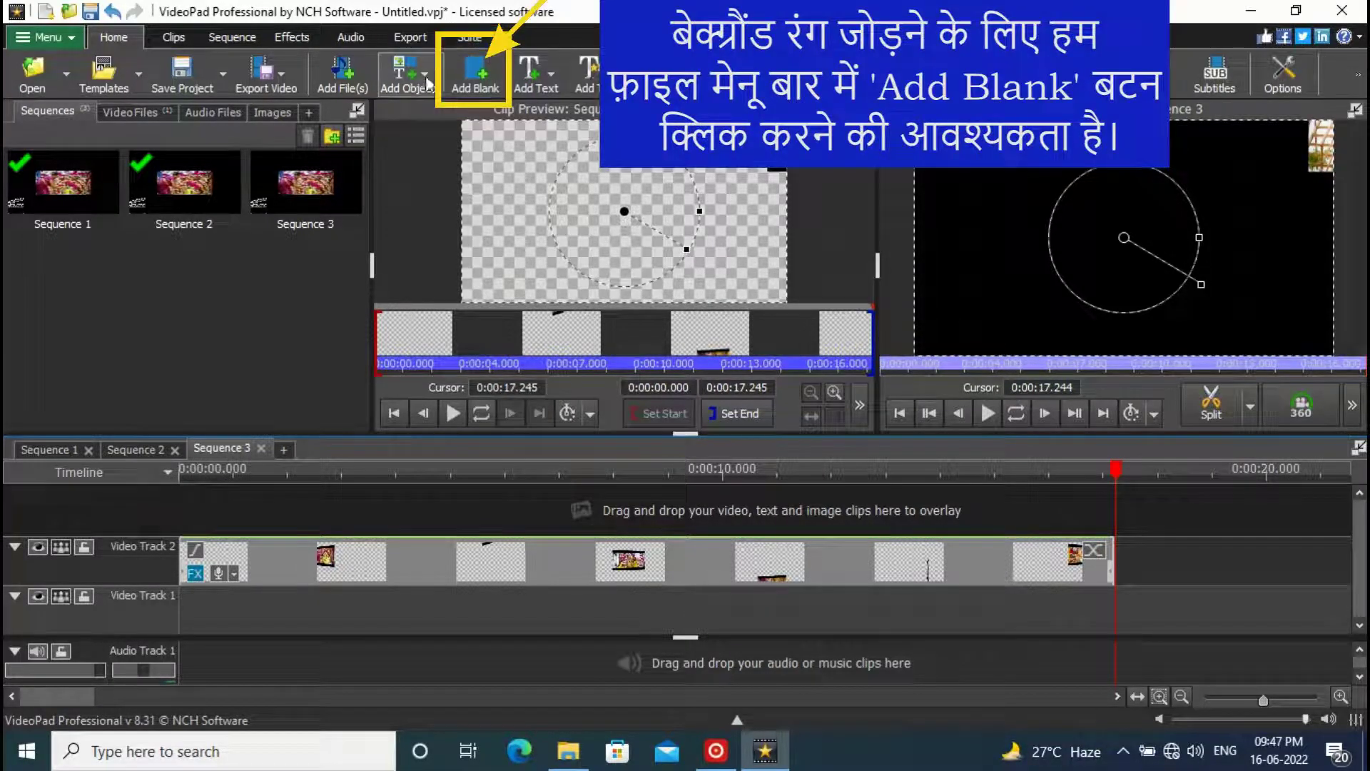
click(475, 71)
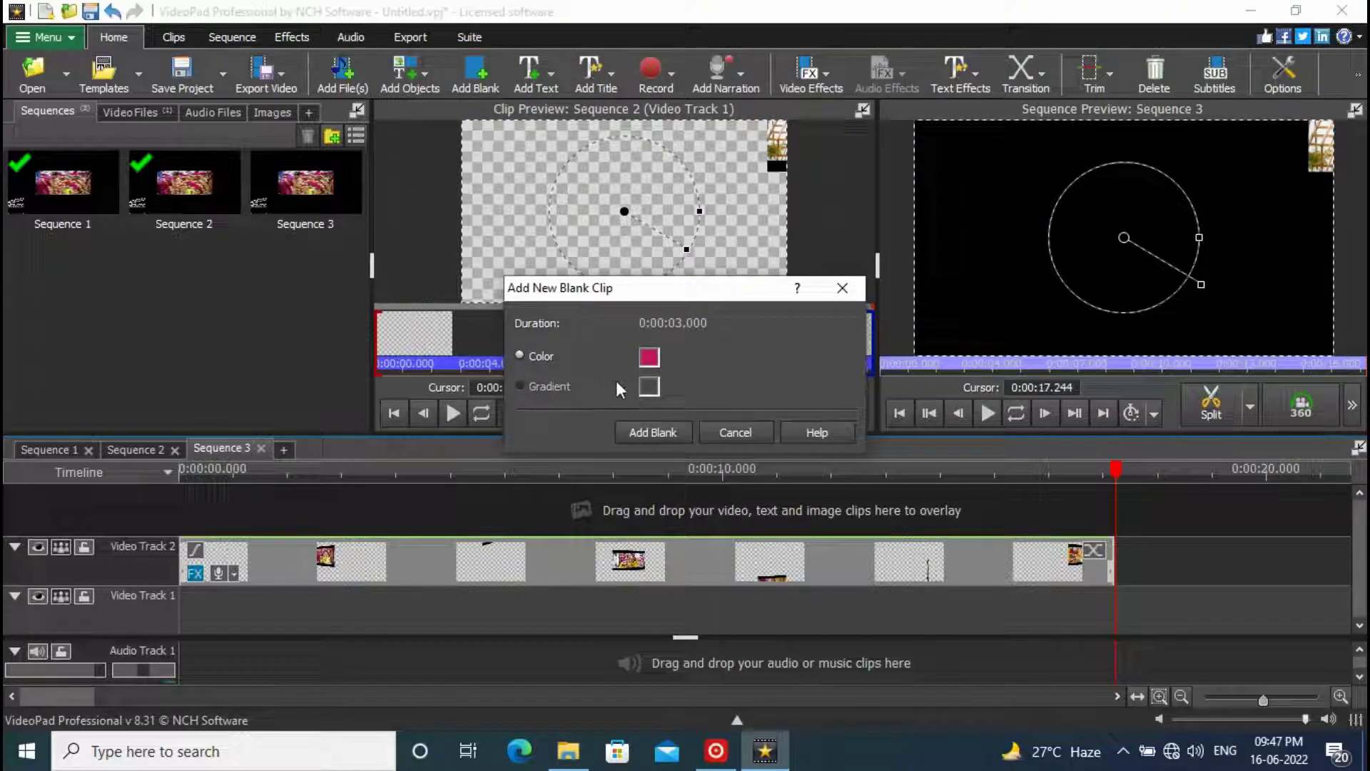
click(657, 429)
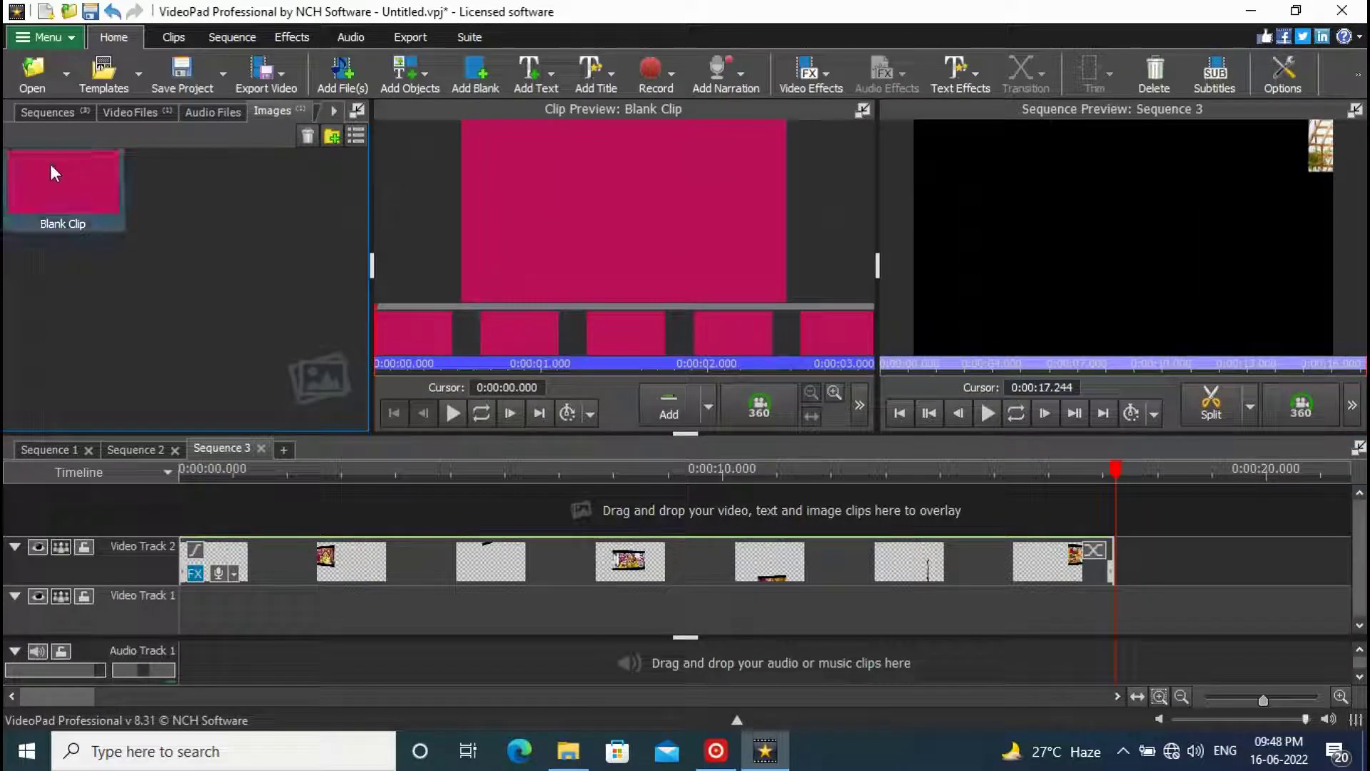
Step: Place the blank clip on Video Track 1, close the gap before it and extend it to the end of the Sequence 2 clip
drag(50, 182, 277, 608)
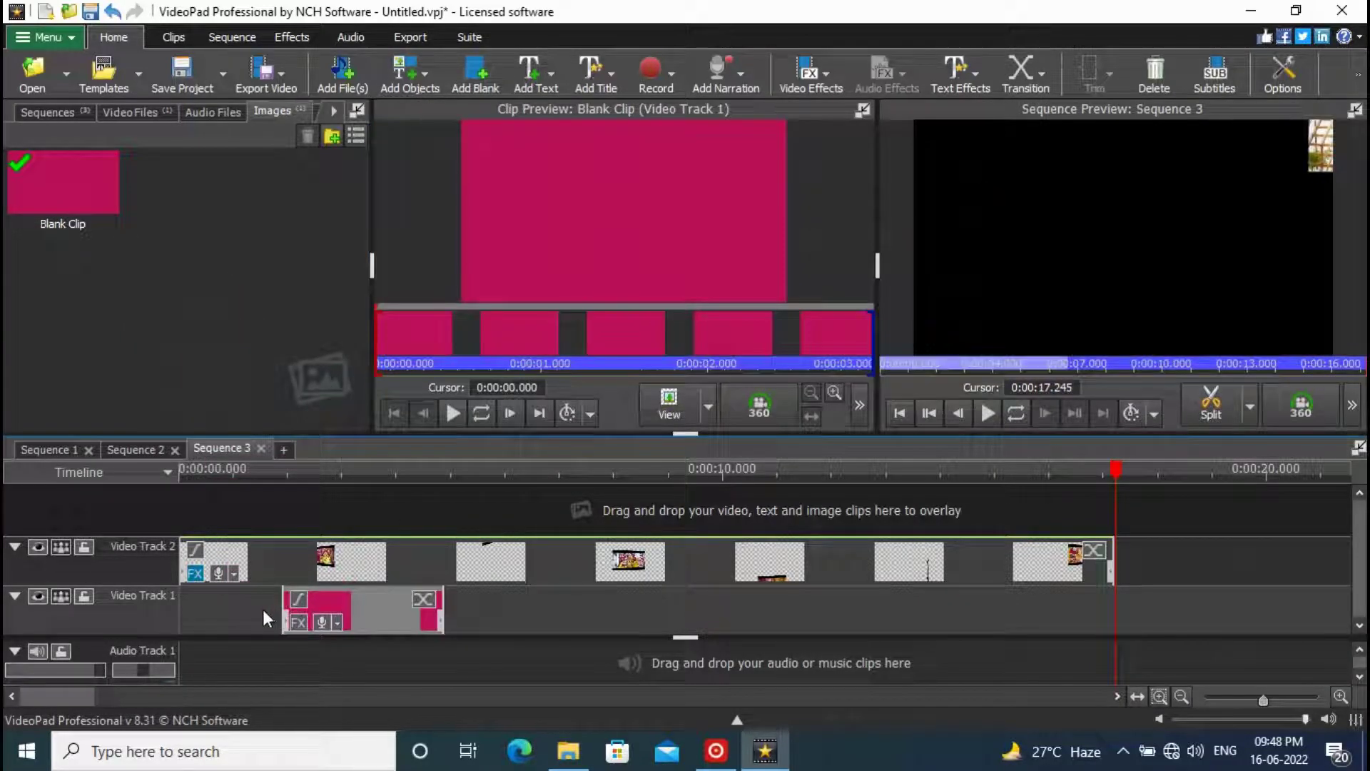
right_click(262, 609)
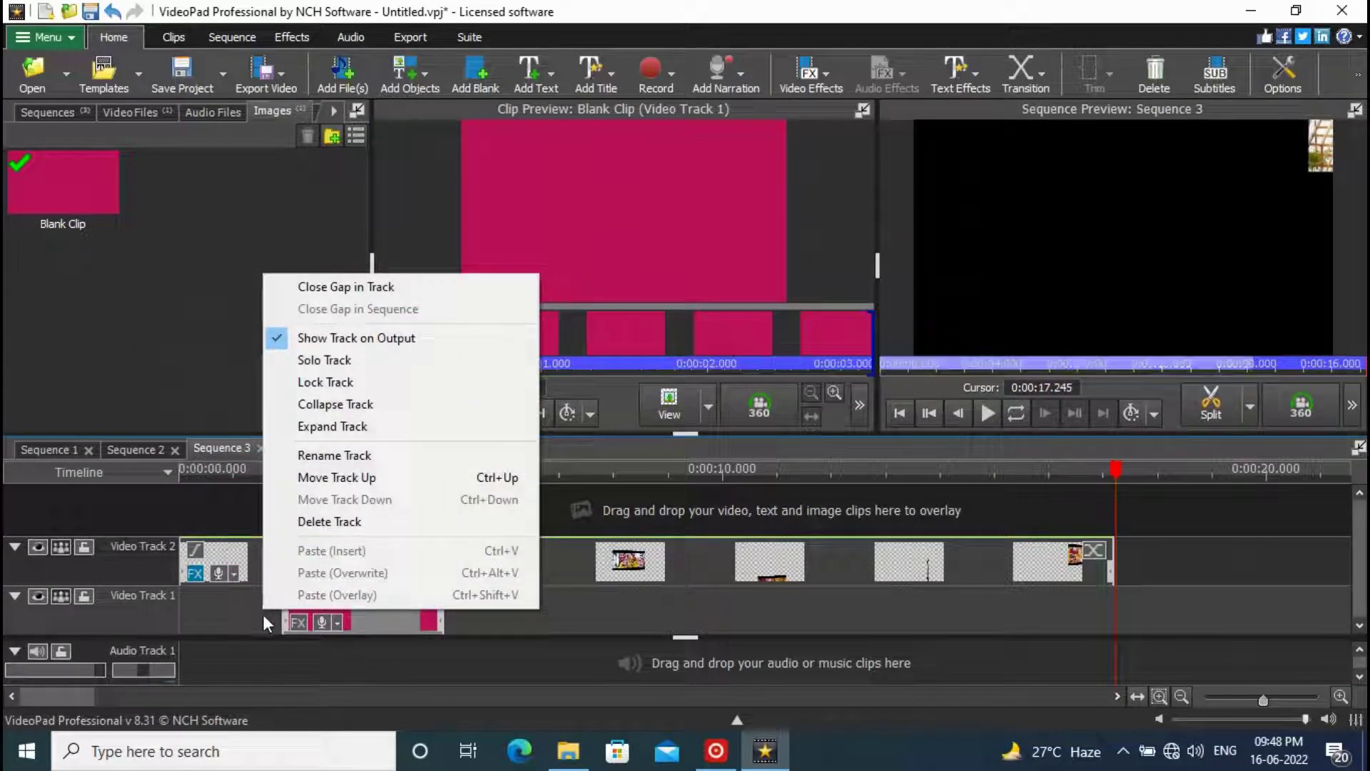
click(343, 286)
drag(338, 620, 1115, 612)
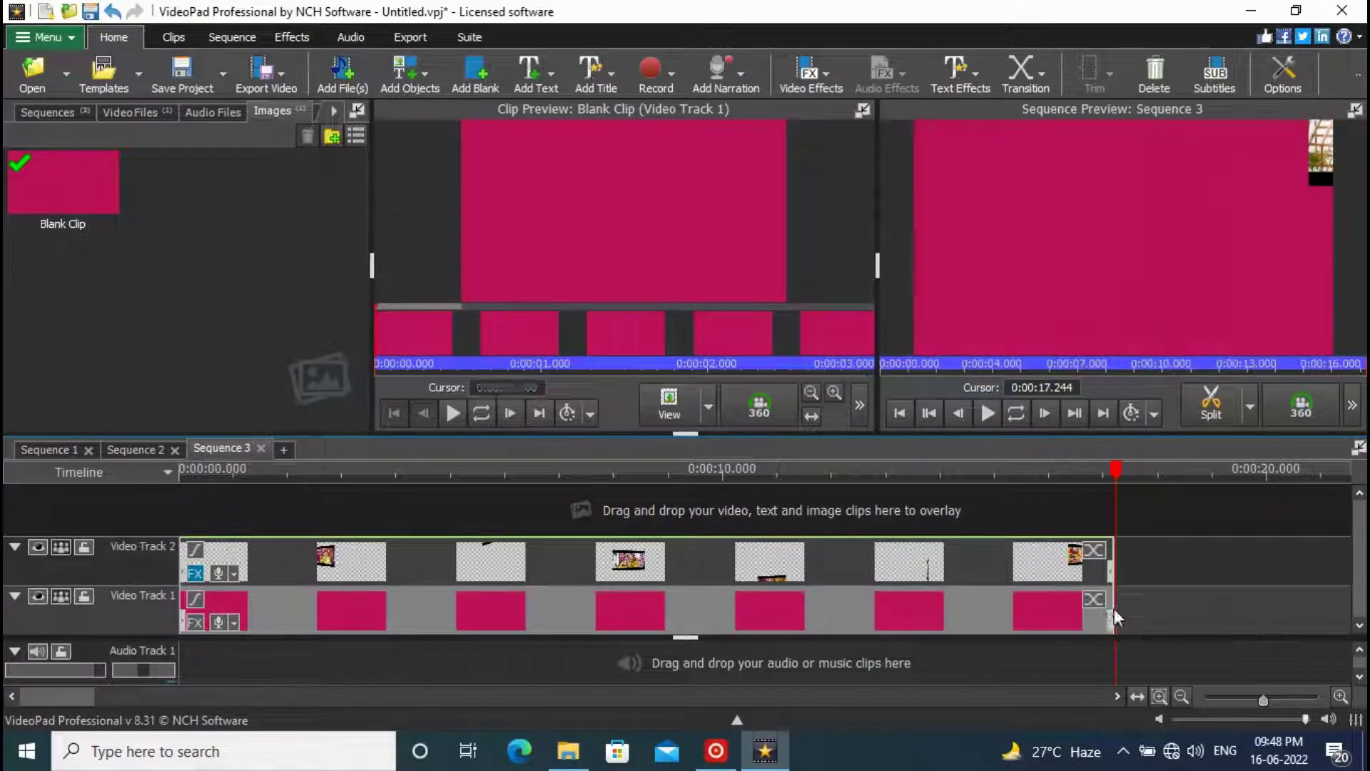
Step: Play Sequence 3 from its start to review the animation over the pink background
click(895, 407)
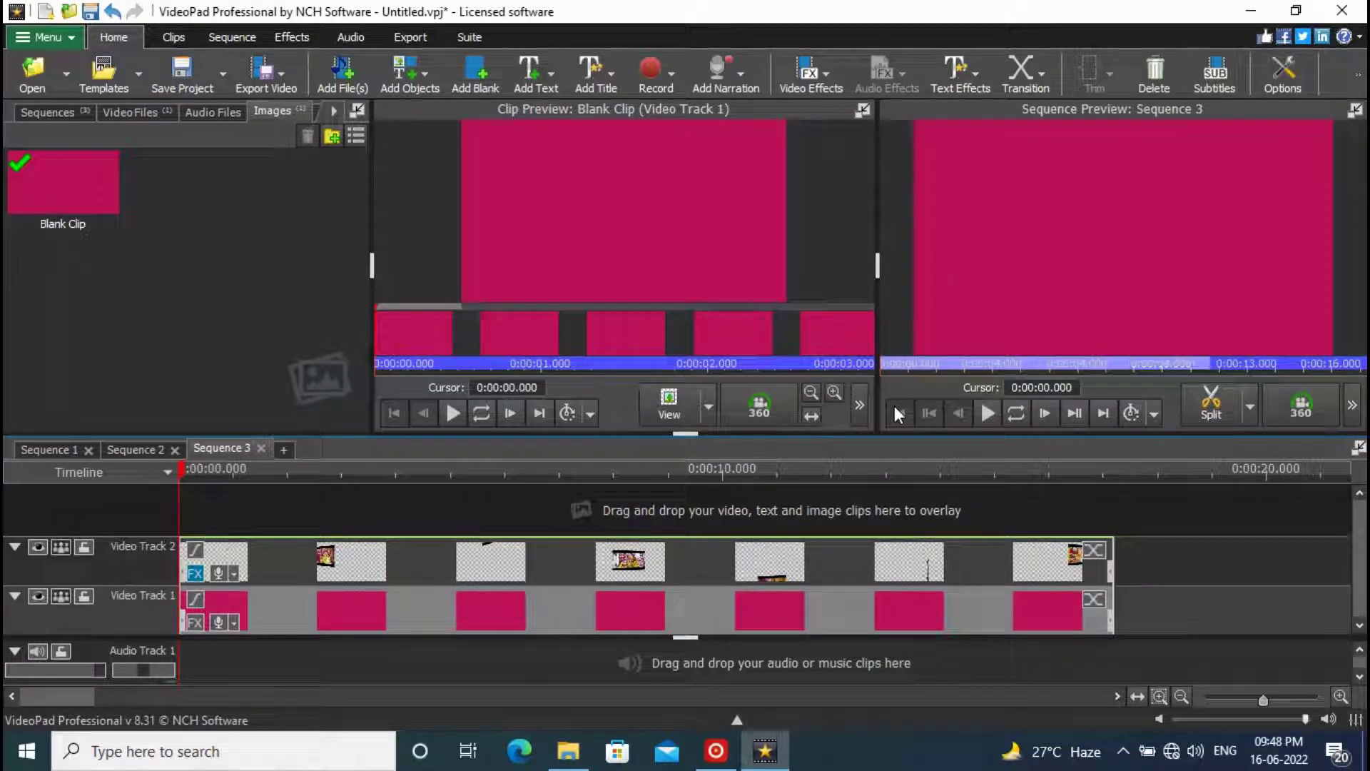
click(987, 412)
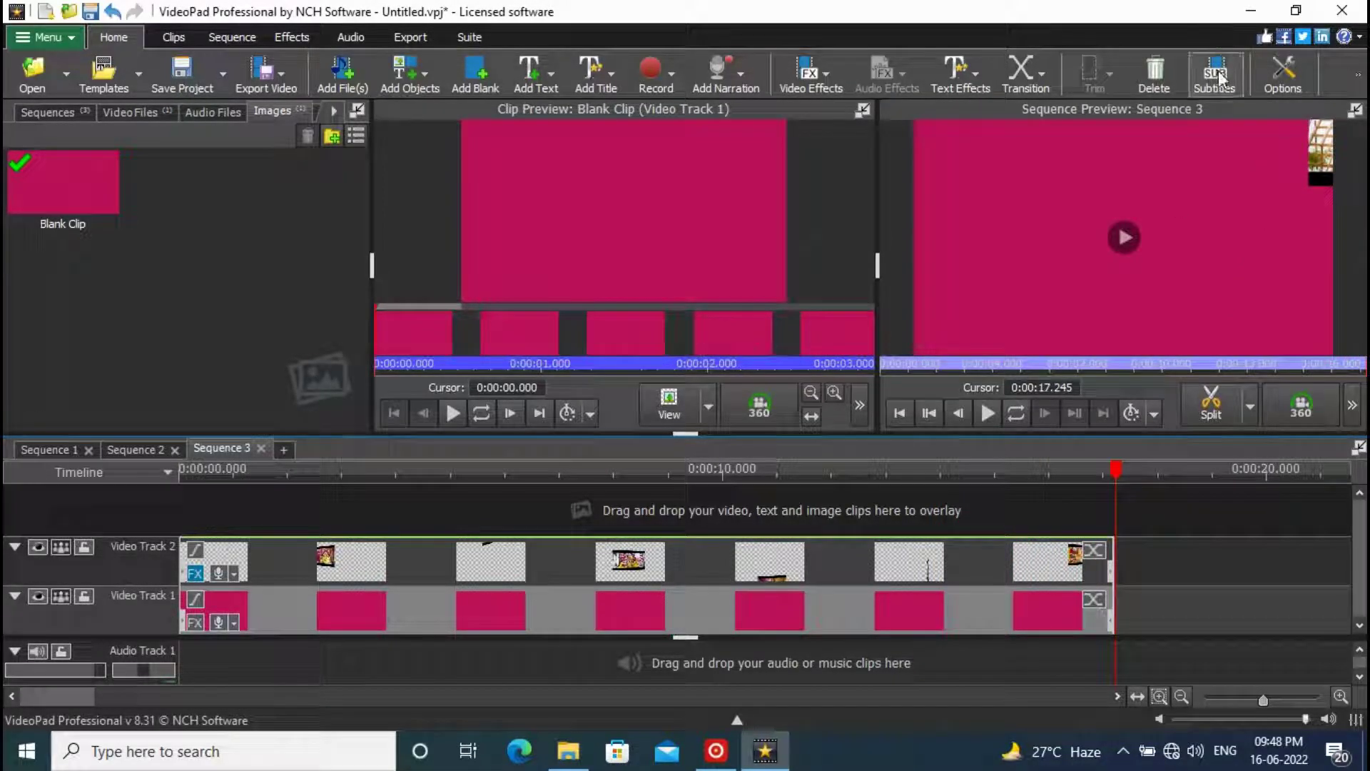
click(717, 751)
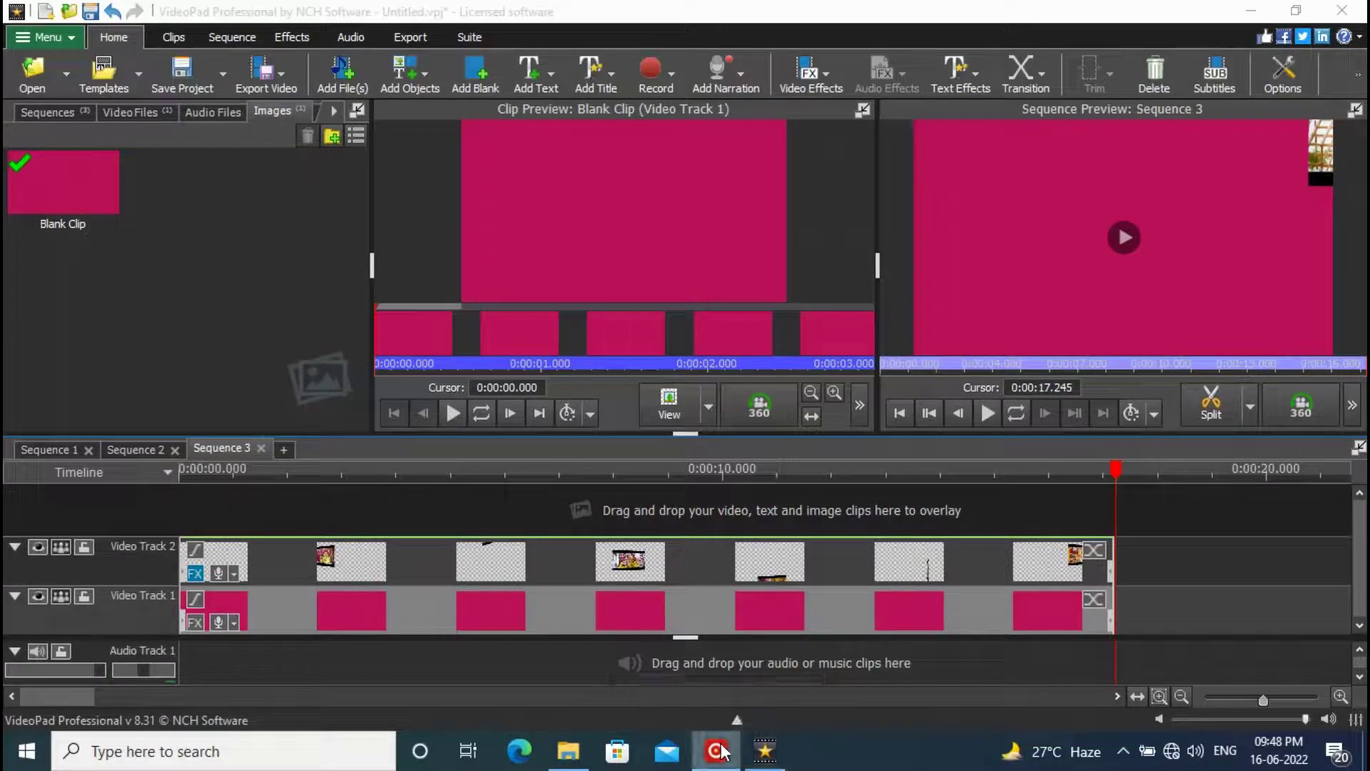